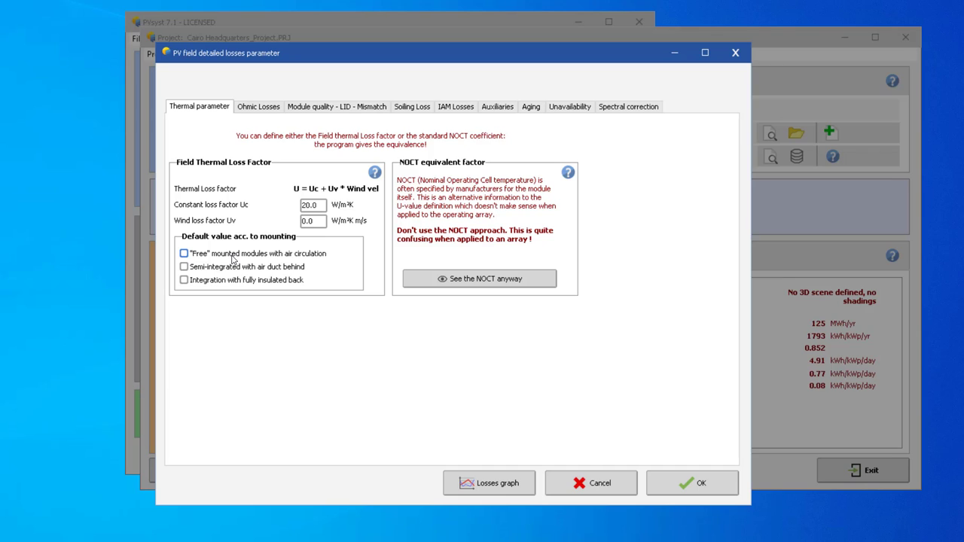
Compare the three mounting-based thermal loss defaults and choose "Free" mounted modules with air circulation
{"action": "left_click", "coordinate": [232, 258]}
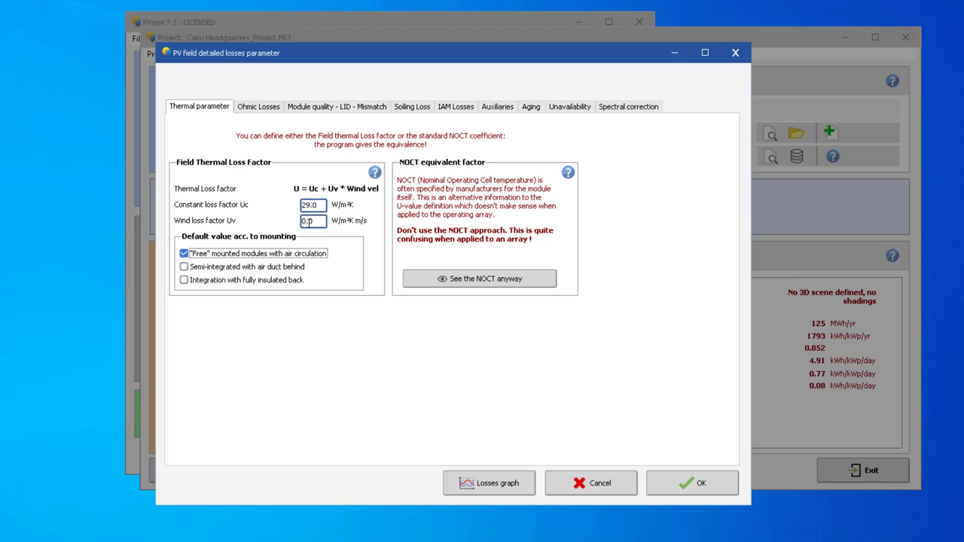
{"action": "left_click", "coordinate": [267, 269]}
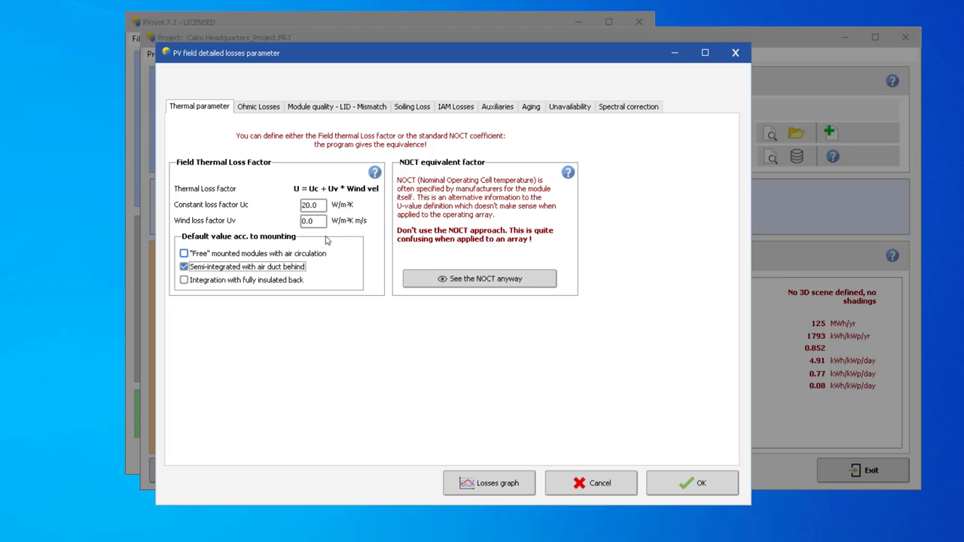
{"action": "left_click", "coordinate": [272, 255]}
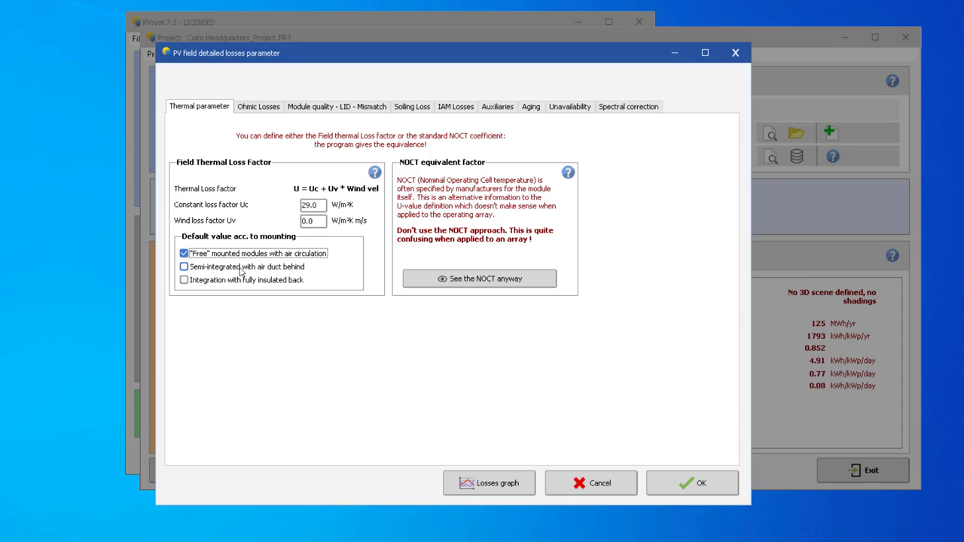
{"action": "left_click", "coordinate": [240, 269]}
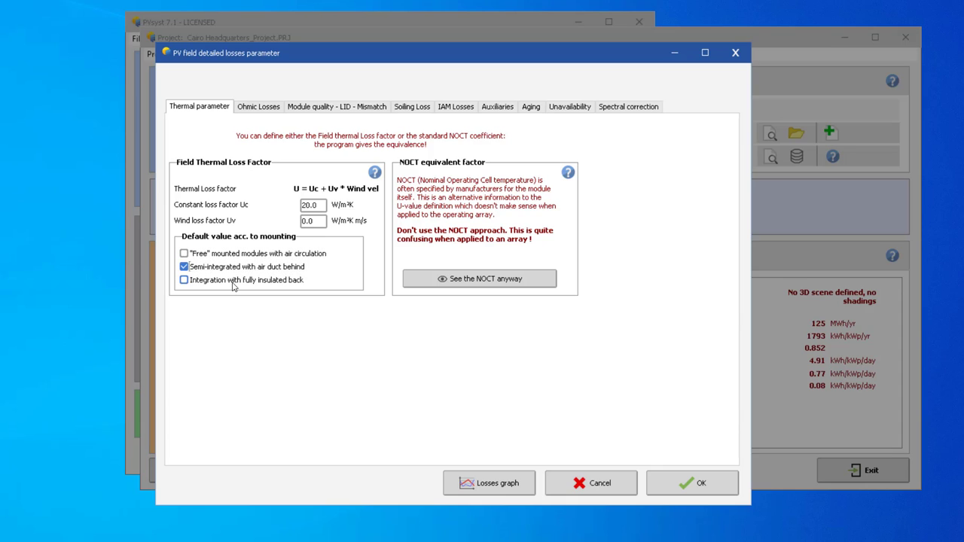
{"action": "left_click", "coordinate": [235, 285]}
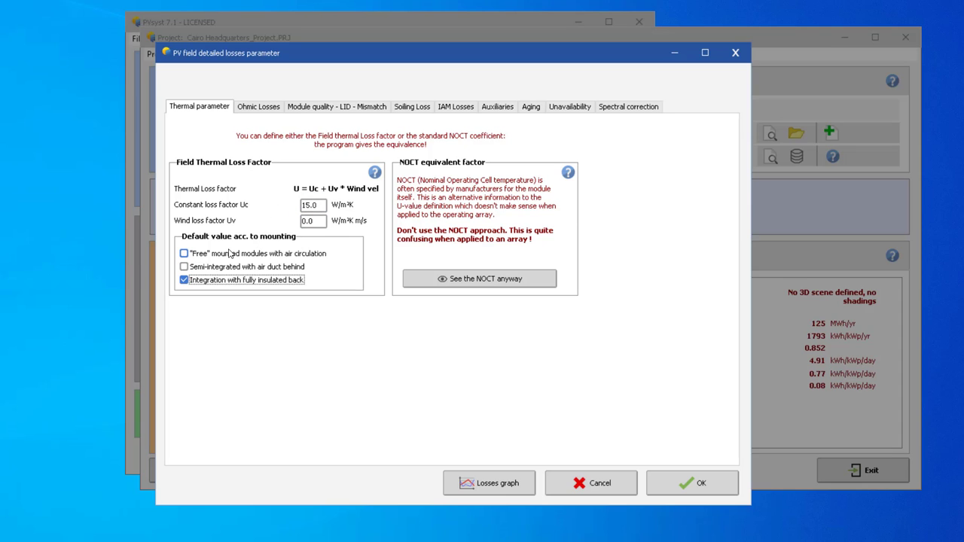
{"action": "left_click", "coordinate": [232, 252]}
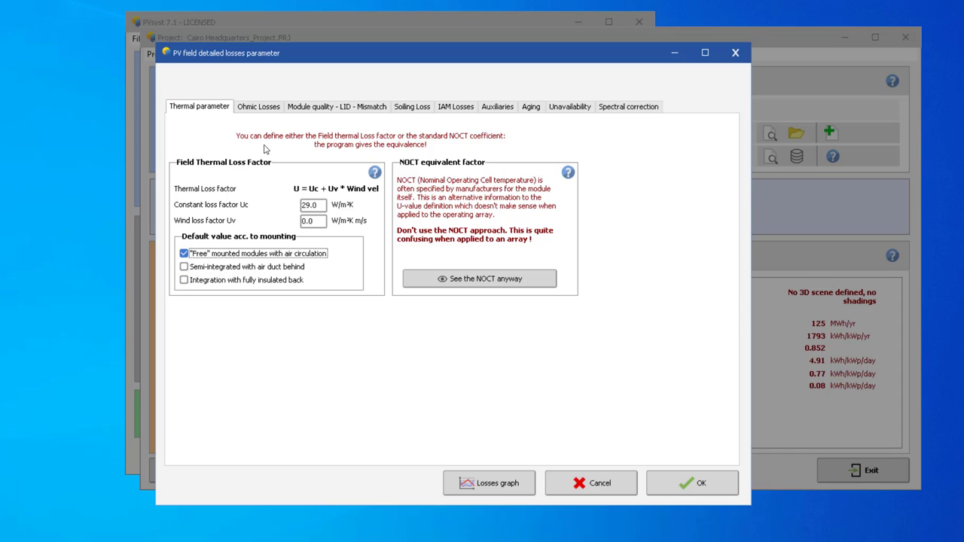
Open the ohmic losses and compare specifying the DC circuit by global wiring resistance and by loss fraction at STC
{"action": "left_click", "coordinate": [251, 106]}
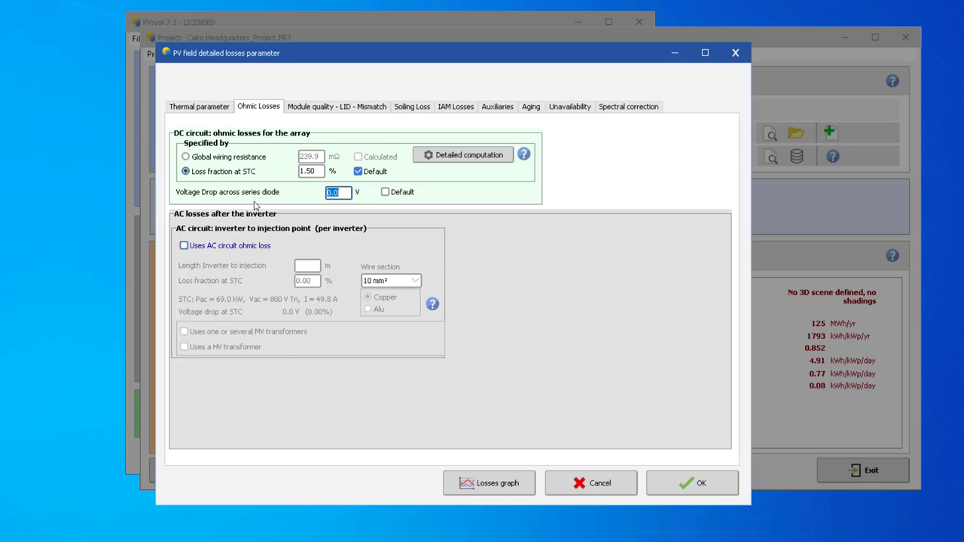
{"action": "left_click", "coordinate": [219, 158]}
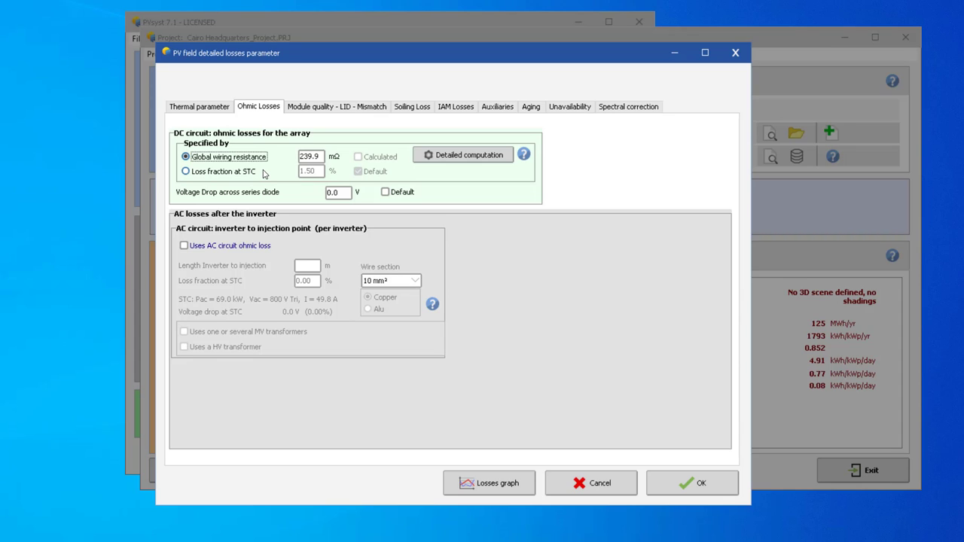
{"action": "left_click", "coordinate": [243, 174]}
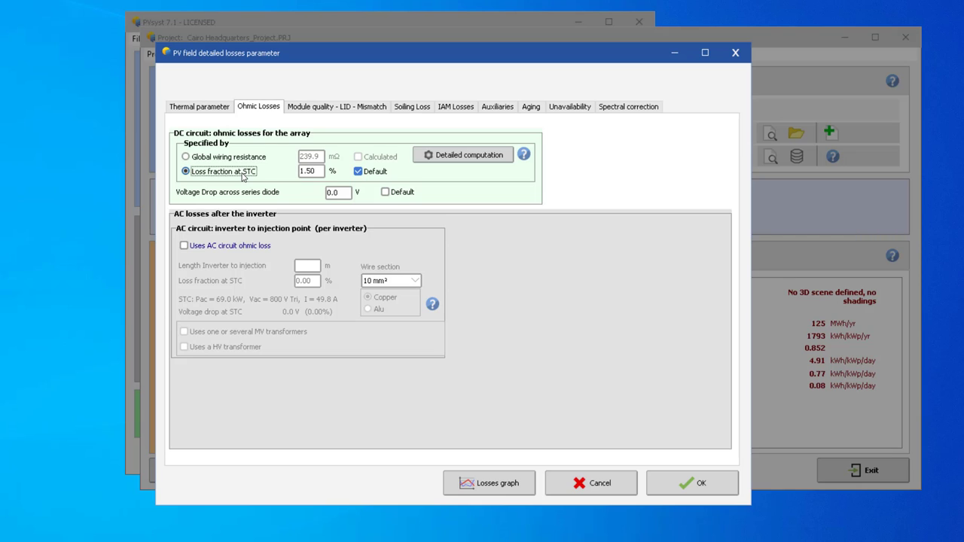
{"action": "left_click", "coordinate": [311, 174]}
{"action": "left_click", "coordinate": [226, 160]}
{"action": "left_click", "coordinate": [227, 172]}
Set the DC circuit's loss fraction at STC to 1.00 %
{"action": "double_click", "coordinate": [314, 171]}
{"action": "type", "text": "1"}
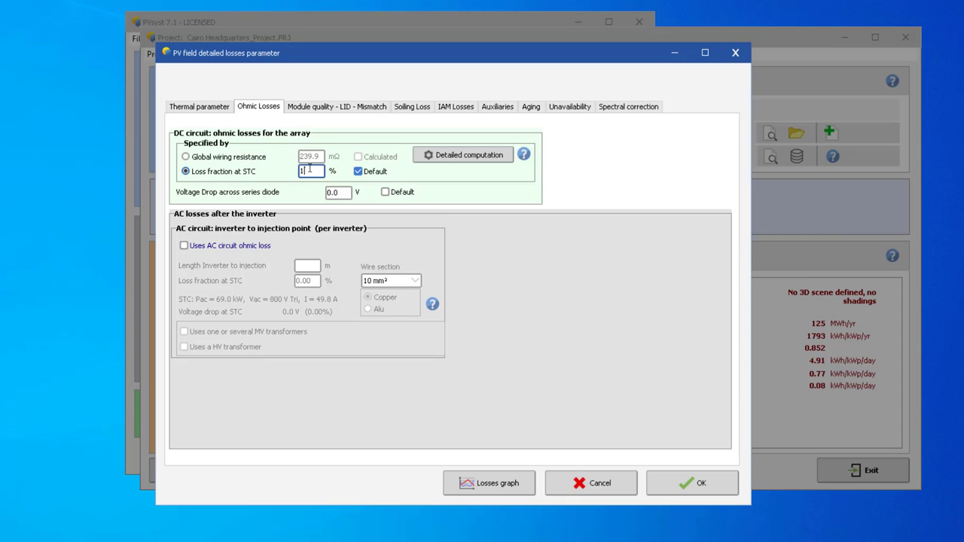
{"action": "type", "text": ".00"}
{"action": "double_click", "coordinate": [311, 170]}
{"action": "left_click", "coordinate": [322, 172]}
{"action": "left_click_drag", "start_coordinate": [311, 172], "coordinate": [297, 175]}
Specify the DC losses by global wiring resistance and inspect the string connection wire sections in the detailed computation
{"action": "left_click", "coordinate": [185, 156]}
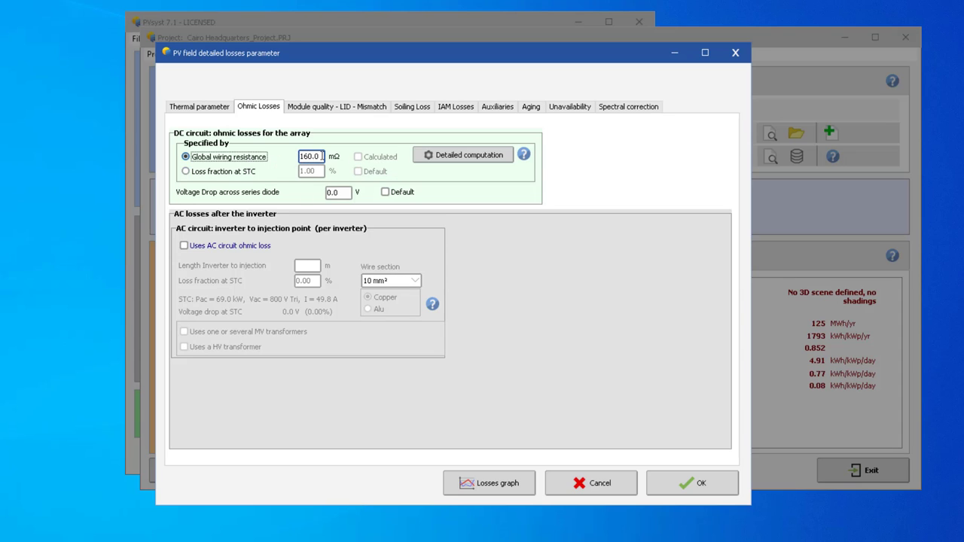
{"action": "left_click", "coordinate": [450, 156]}
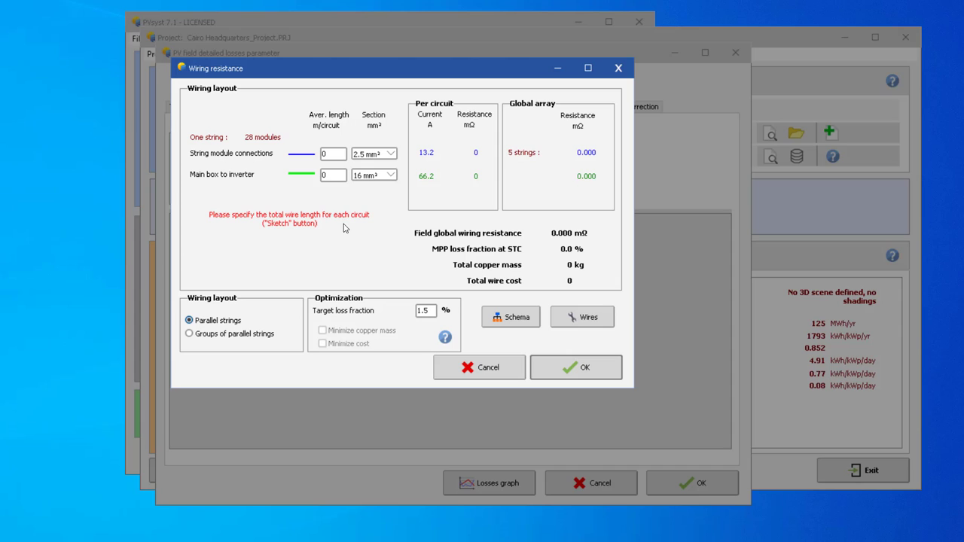
{"action": "left_click", "coordinate": [381, 155]}
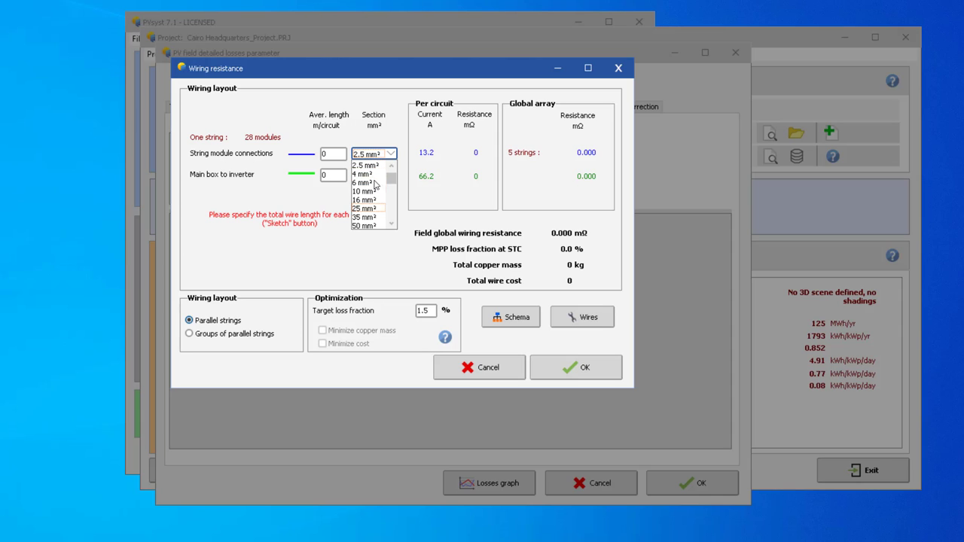
{"action": "left_click", "coordinate": [336, 154]}
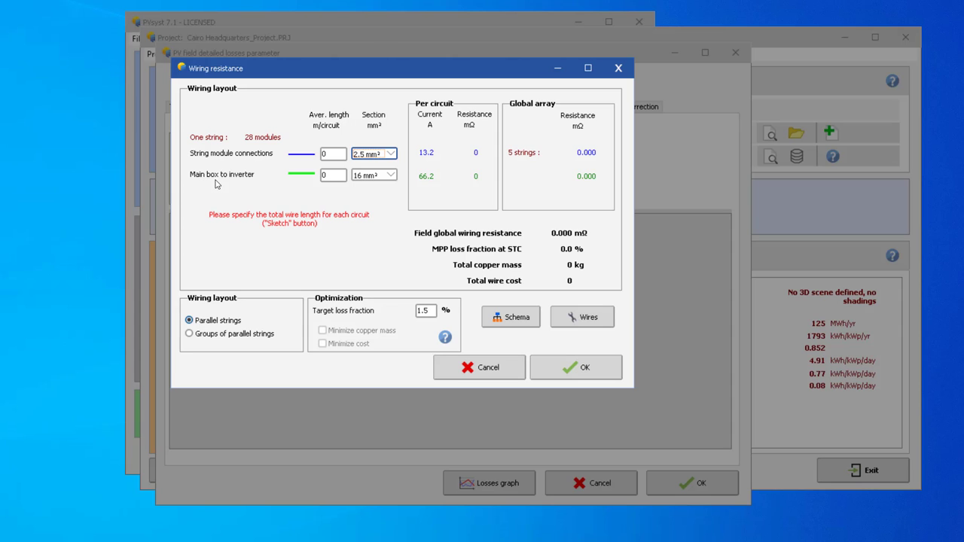
View the wiring schema and compare the parallel strings layout with groups of parallel strings
{"action": "left_click", "coordinate": [503, 318]}
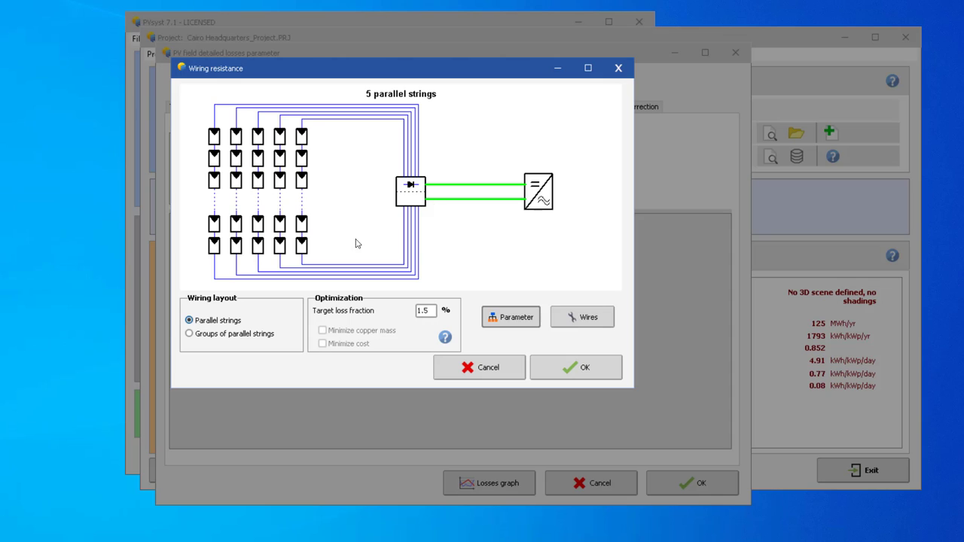
{"action": "left_click", "coordinate": [244, 341]}
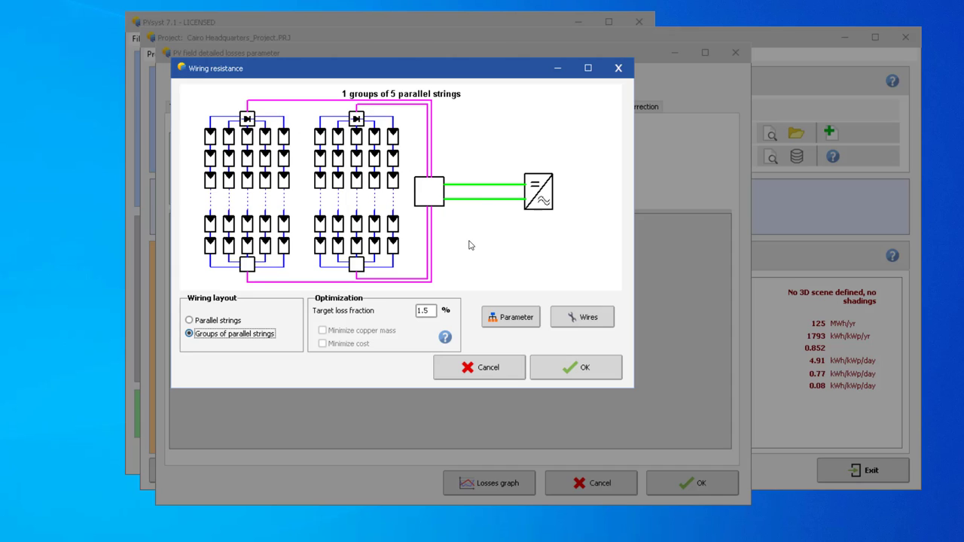
{"action": "left_click", "coordinate": [228, 320]}
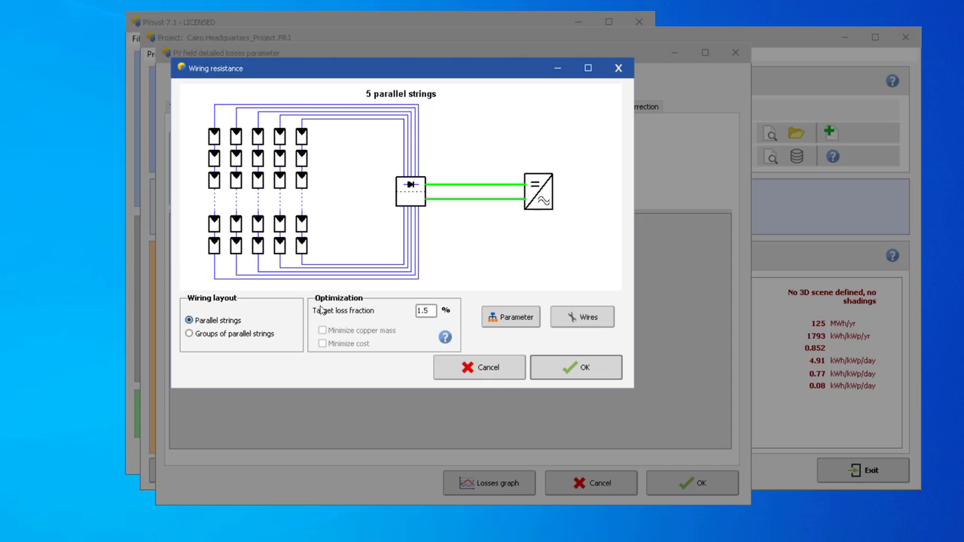
{"action": "left_click", "coordinate": [419, 311]}
Examine the wire properties table with its prices and resistivity settings, and leave the wiring computation
{"action": "left_click", "coordinate": [579, 321]}
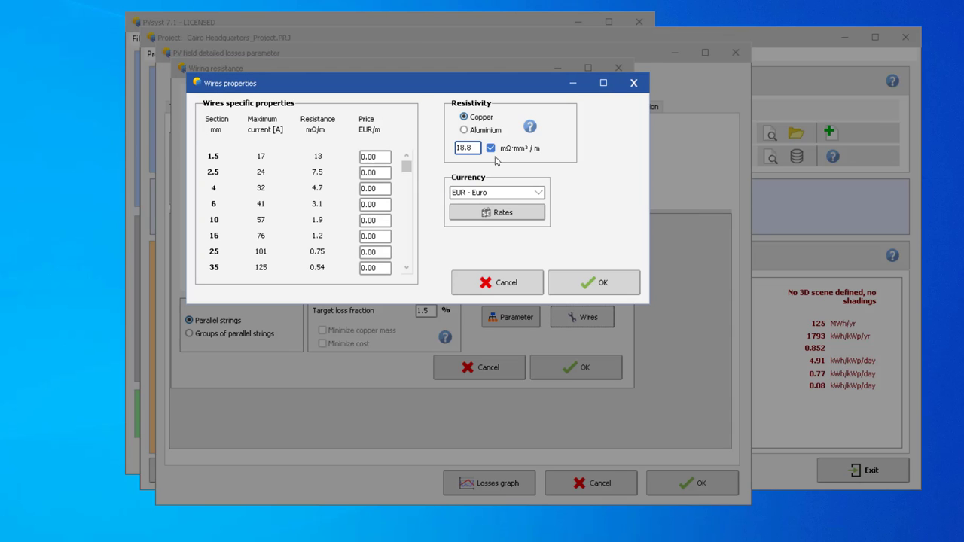
{"action": "left_click", "coordinate": [371, 156]}
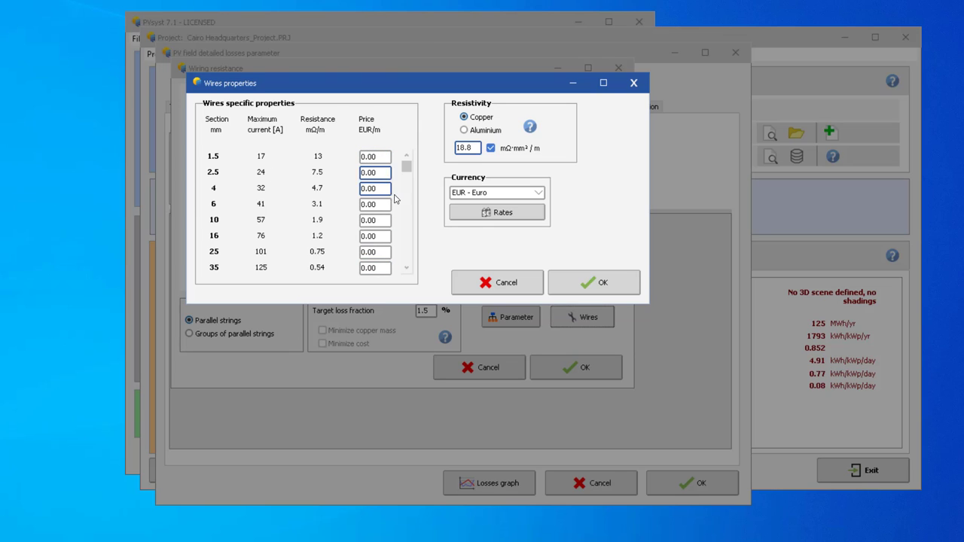
{"action": "left_click", "coordinate": [514, 282]}
{"action": "left_click", "coordinate": [551, 369]}
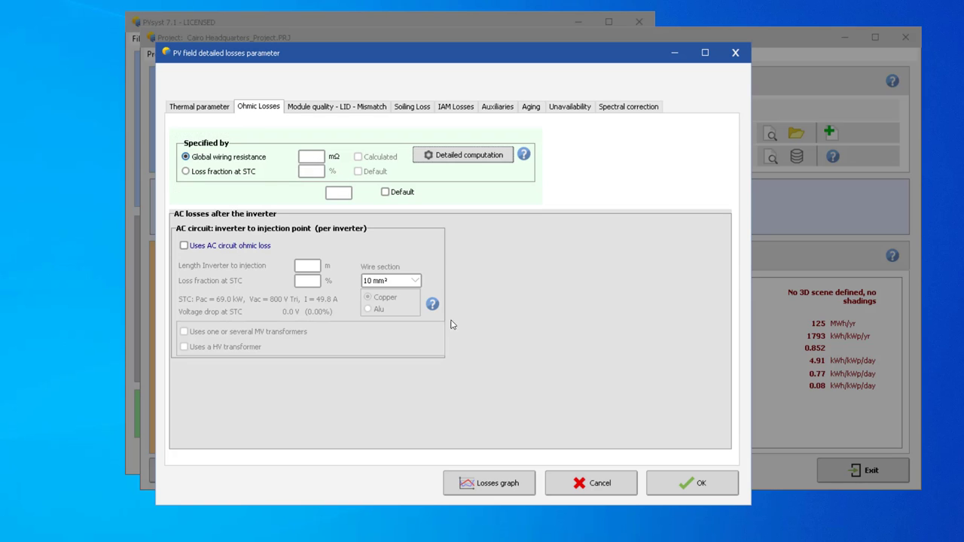
Reopen the detailed wiring computation and give the string module connections a 4 mm² section and 15 m average length
{"action": "left_click", "coordinate": [452, 155]}
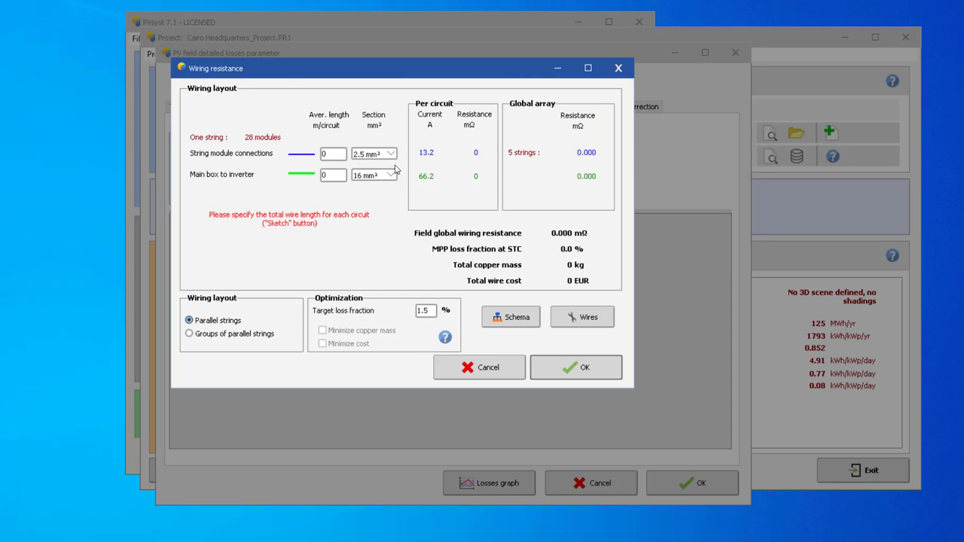
{"action": "left_click", "coordinate": [337, 157]}
{"action": "left_click", "coordinate": [337, 175]}
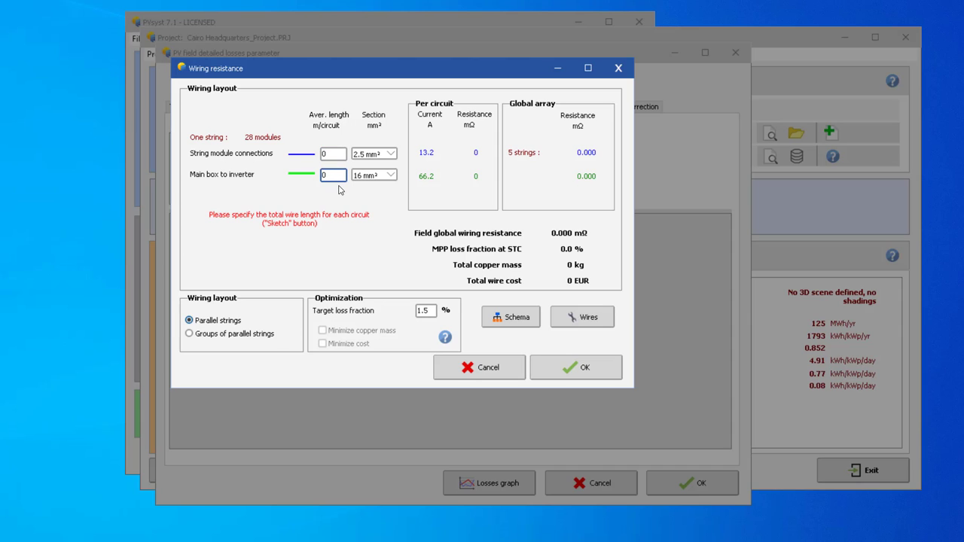
{"action": "left_click", "coordinate": [391, 154]}
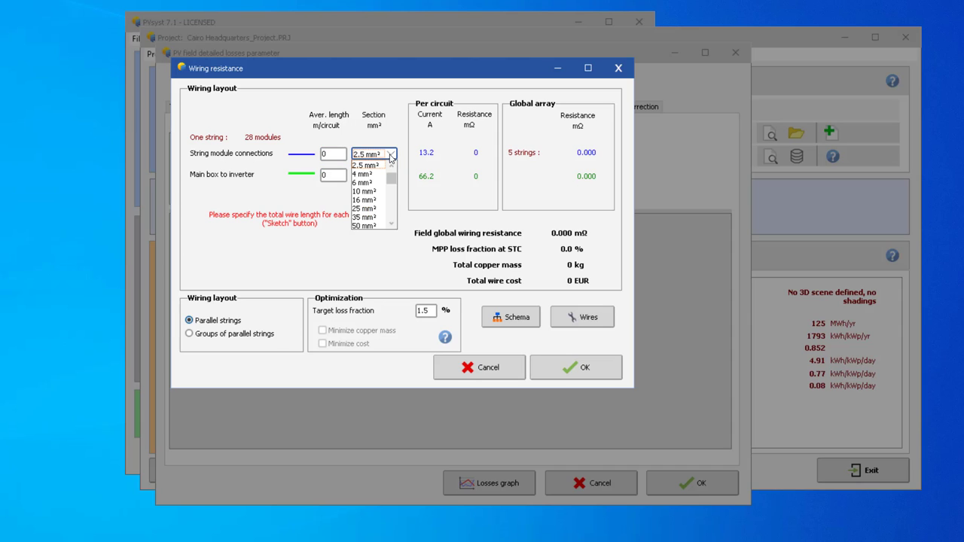
{"action": "left_click", "coordinate": [363, 174]}
{"action": "double_click", "coordinate": [333, 154]}
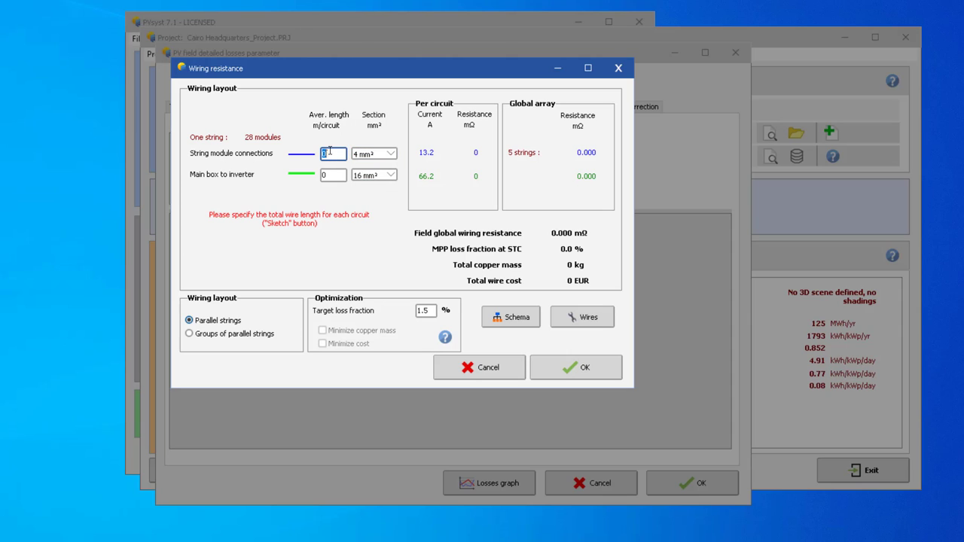
{"action": "key", "text": "Tab"}
{"action": "left_click", "coordinate": [340, 174]}
{"action": "left_click", "coordinate": [340, 152]}
{"action": "left_click", "coordinate": [339, 178]}
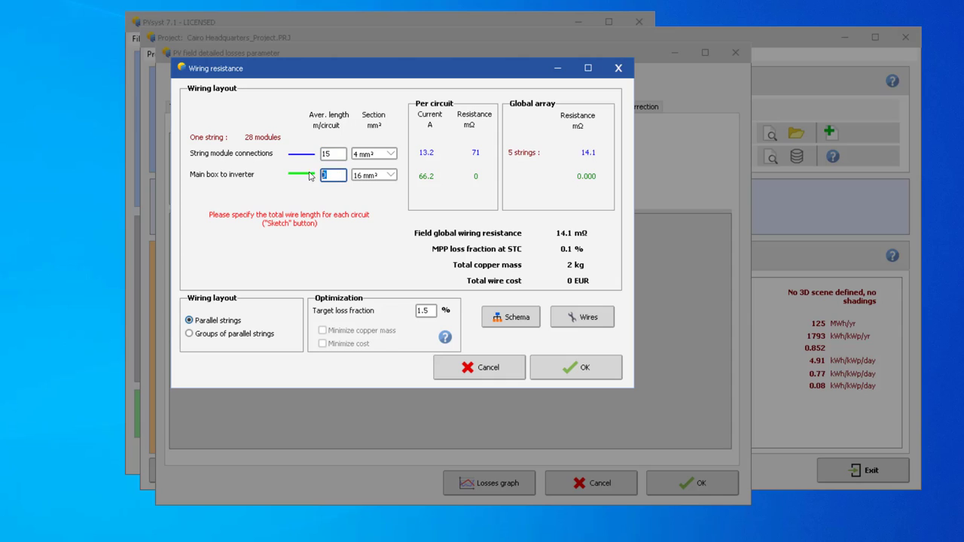
Set the main box to inverter length to 1 m and the string connection length to 40 m, and accept the wiring
{"action": "type", "text": "1"}
{"action": "left_click", "coordinate": [328, 154]}
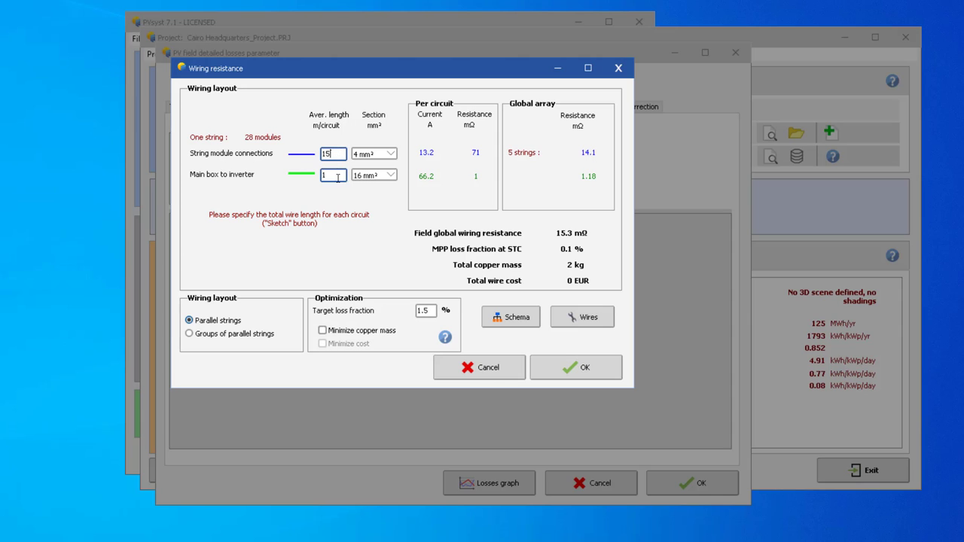
{"action": "left_click", "coordinate": [335, 175]}
{"action": "double_click", "coordinate": [329, 153]}
{"action": "left_click", "coordinate": [339, 153]}
{"action": "double_click", "coordinate": [329, 154]}
{"action": "type", "text": "40"}
{"action": "left_click", "coordinate": [338, 176]}
{"action": "left_click", "coordinate": [575, 367]}
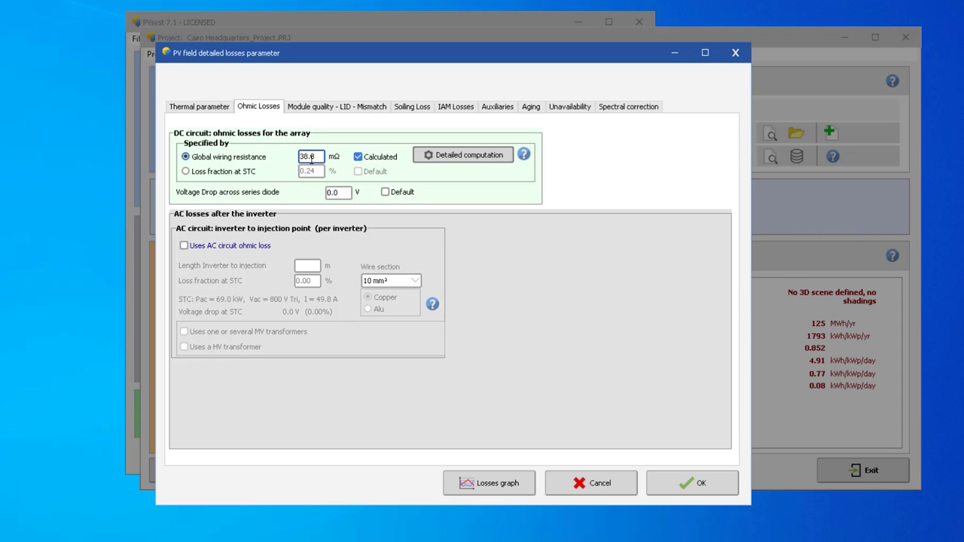
Specify the DC ohmic losses by loss fraction at STC and set it to 1 %
{"action": "left_click", "coordinate": [219, 173]}
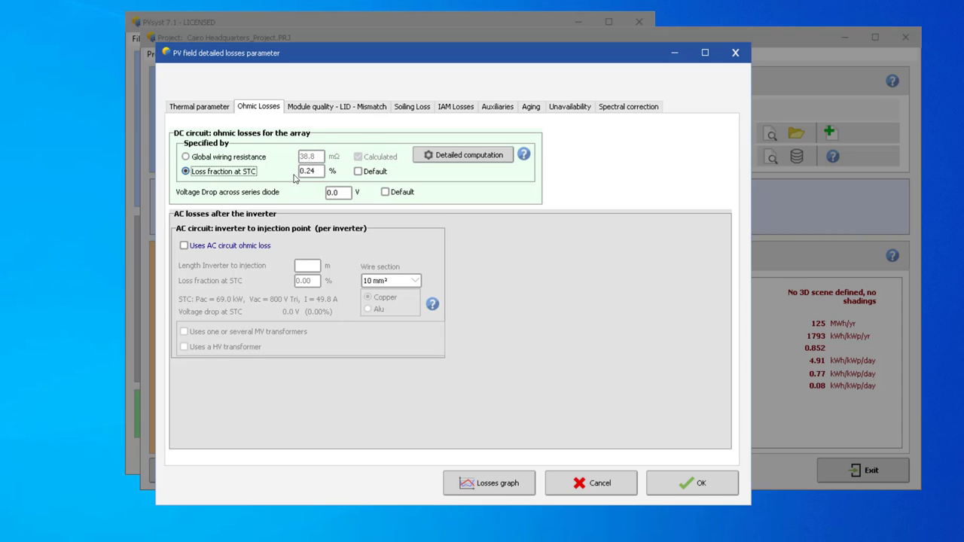
{"action": "left_click_drag", "start_coordinate": [318, 171], "coordinate": [294, 162]}
{"action": "type", "text": "1"}
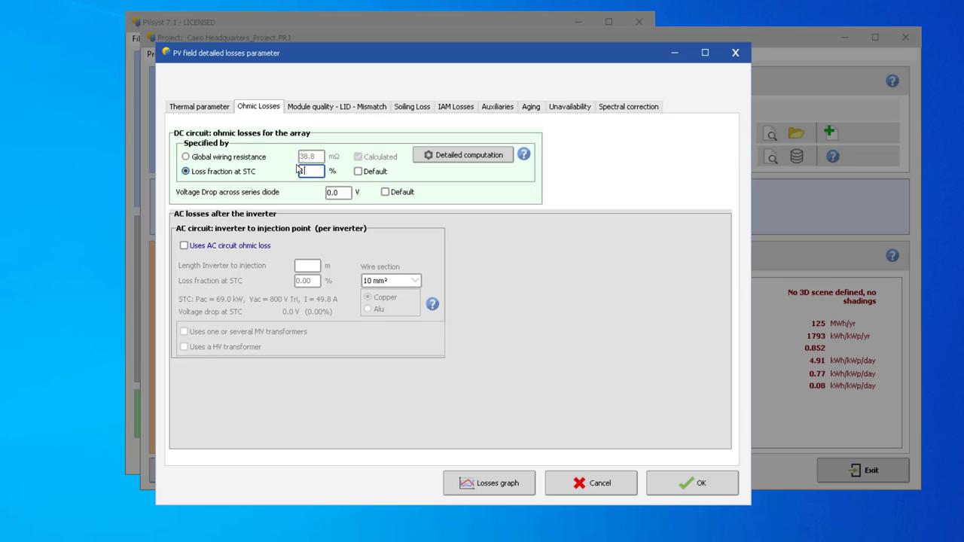
{"action": "key", "text": "Return"}
{"action": "left_click", "coordinate": [336, 192]}
Enable the AC circuit ohmic loss and browse the available wire sections, keeping 10 mm²
{"action": "left_click", "coordinate": [200, 250]}
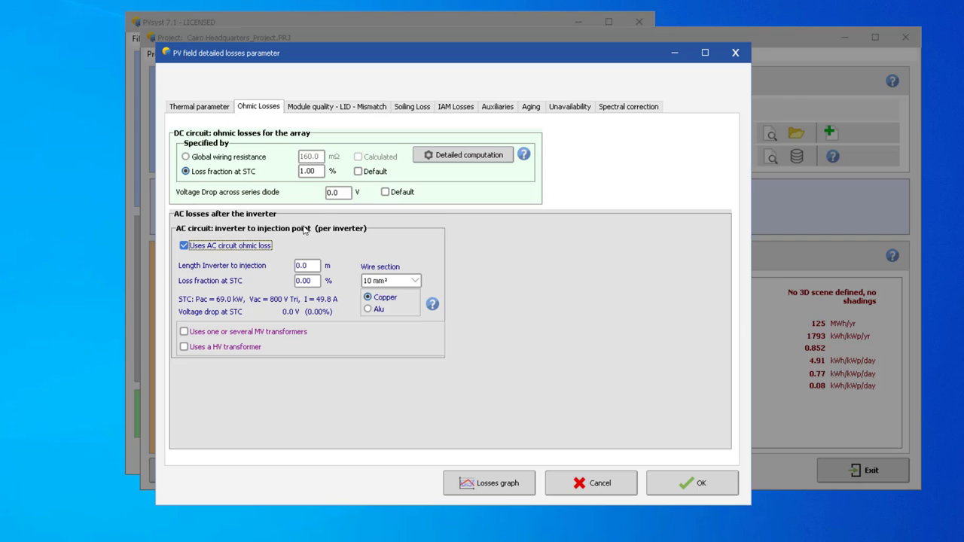
{"action": "left_click", "coordinate": [333, 193]}
{"action": "left_click", "coordinate": [414, 281]}
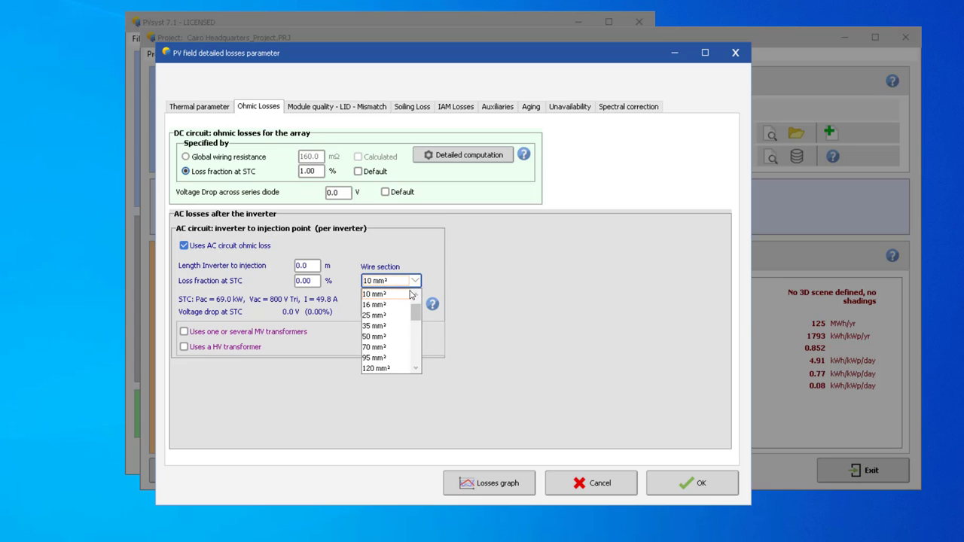
{"action": "scroll", "coordinate": [395, 326], "scroll_direction": "down", "scroll_amount": 4}
{"action": "scroll", "coordinate": [395, 328], "scroll_direction": "down", "scroll_amount": 2}
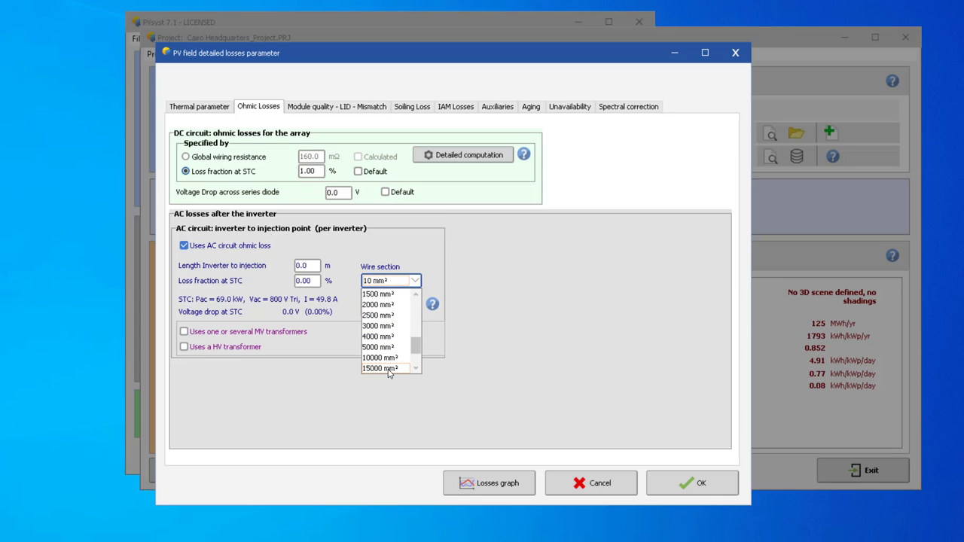
{"action": "left_click", "coordinate": [314, 375]}
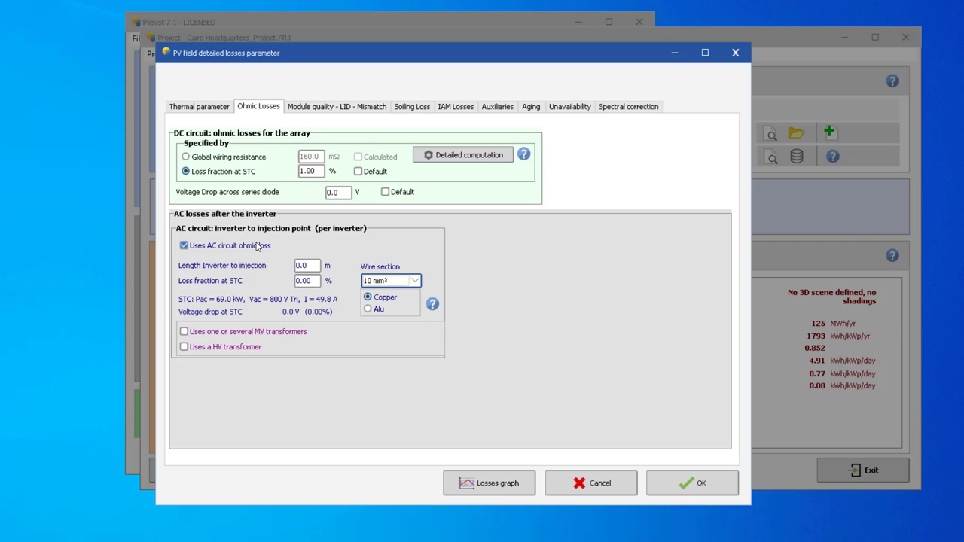
Set the AC circuit's loss fraction at STC to 1 %
{"action": "left_click", "coordinate": [315, 280]}
{"action": "left_click", "coordinate": [311, 266]}
{"action": "left_click", "coordinate": [312, 281]}
{"action": "left_click_drag", "start_coordinate": [312, 281], "coordinate": [270, 283]}
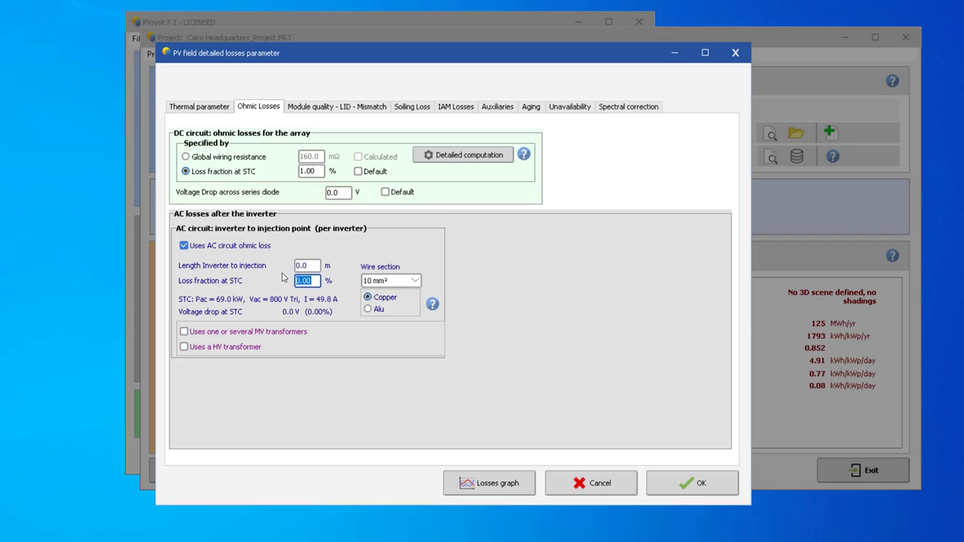
{"action": "type", "text": "1"}
{"action": "left_click", "coordinate": [308, 265]}
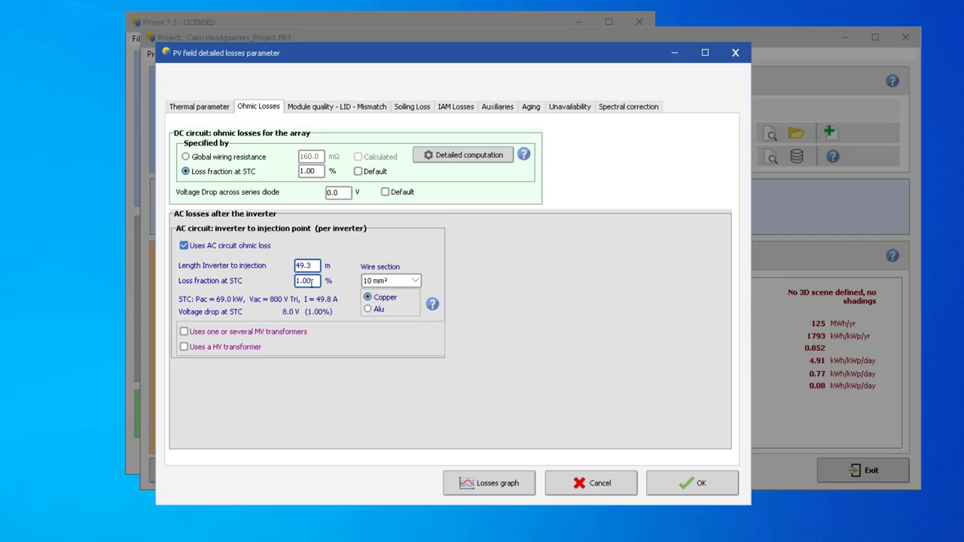
Set the AC circuit's loss fraction at STC to 1.5 %
{"action": "left_click", "coordinate": [311, 282]}
{"action": "type", "text": "1.5"}
{"action": "left_click", "coordinate": [305, 265]}
{"action": "left_click", "coordinate": [312, 281]}
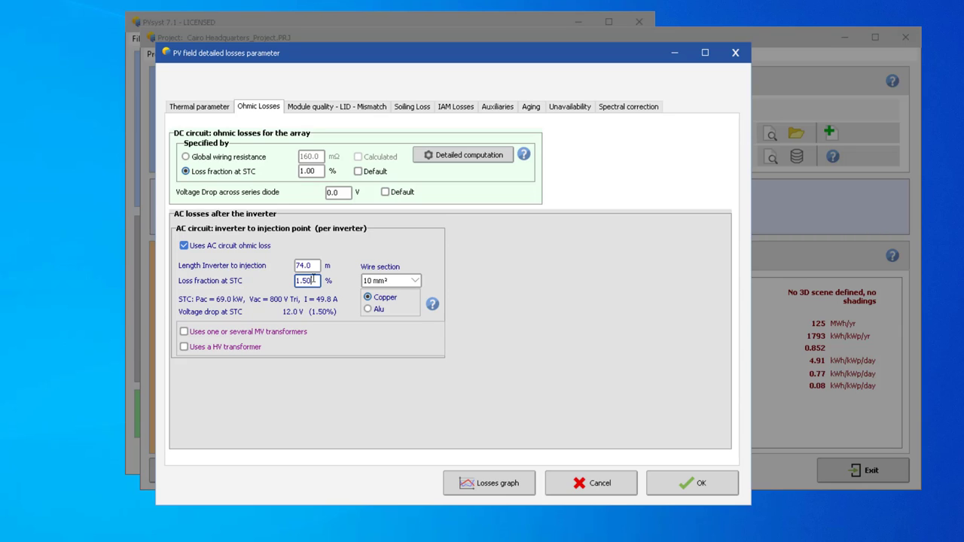
{"action": "left_click_drag", "start_coordinate": [312, 265], "coordinate": [253, 272]}
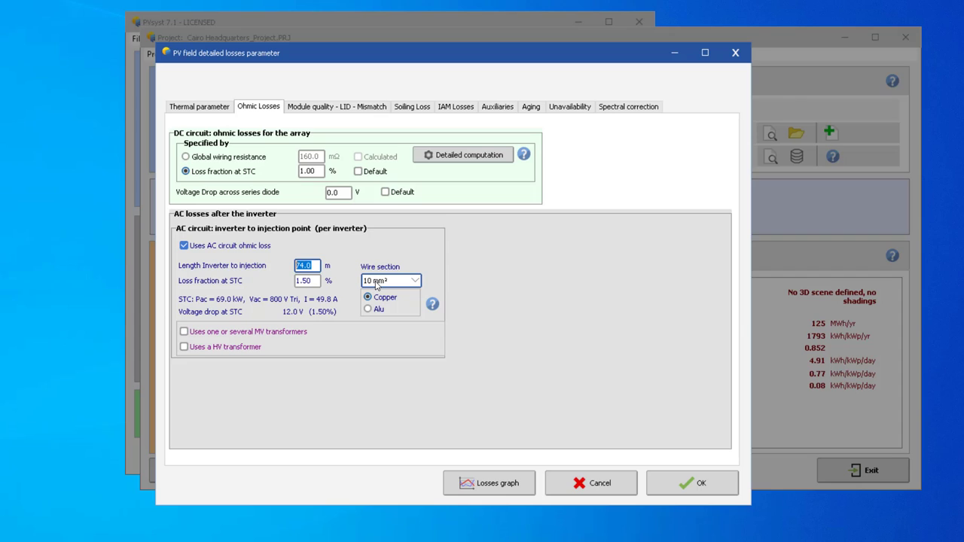
{"action": "left_click", "coordinate": [308, 282]}
{"action": "left_click", "coordinate": [317, 265]}
{"action": "left_click", "coordinate": [317, 281]}
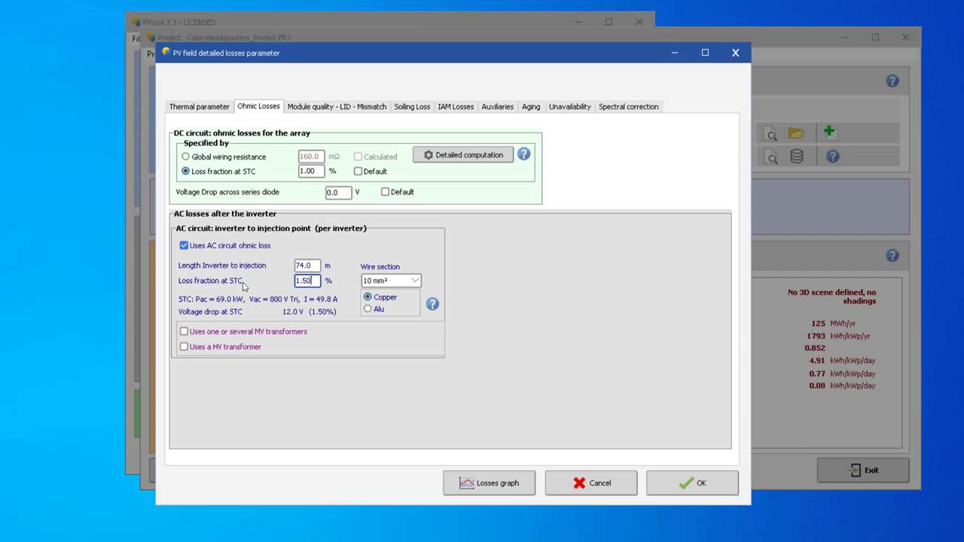
Set the inverter to injection length to 100 m and choose a 16 mm² wire section for the AC circuit
{"action": "left_click", "coordinate": [304, 265]}
{"action": "double_click", "coordinate": [314, 265]}
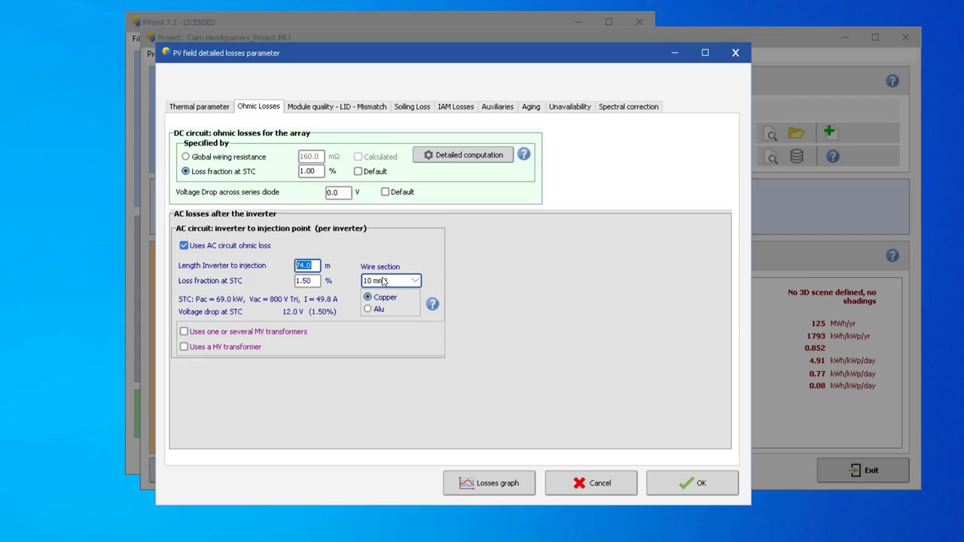
{"action": "type", "text": "100"}
{"action": "left_click", "coordinate": [317, 280]}
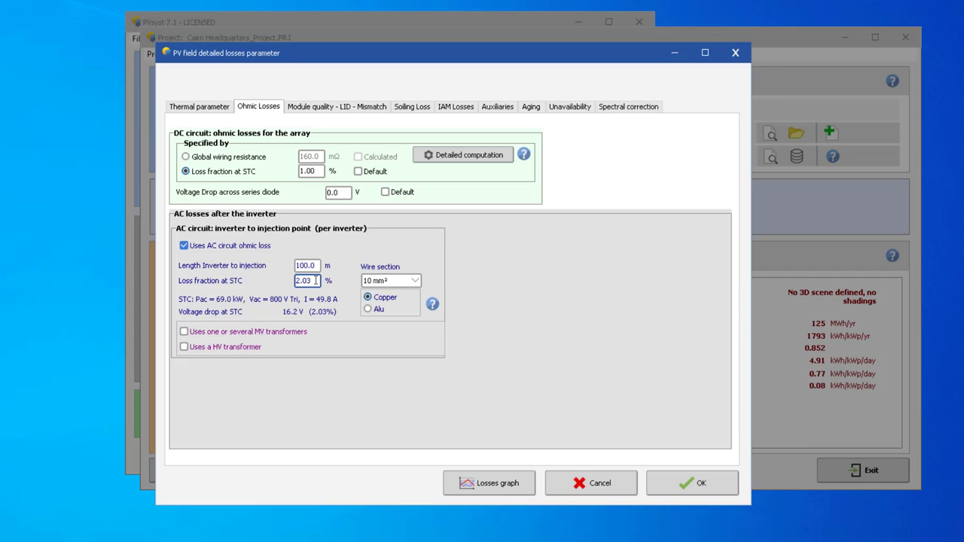
{"action": "left_click", "coordinate": [408, 280]}
{"action": "left_click", "coordinate": [390, 304]}
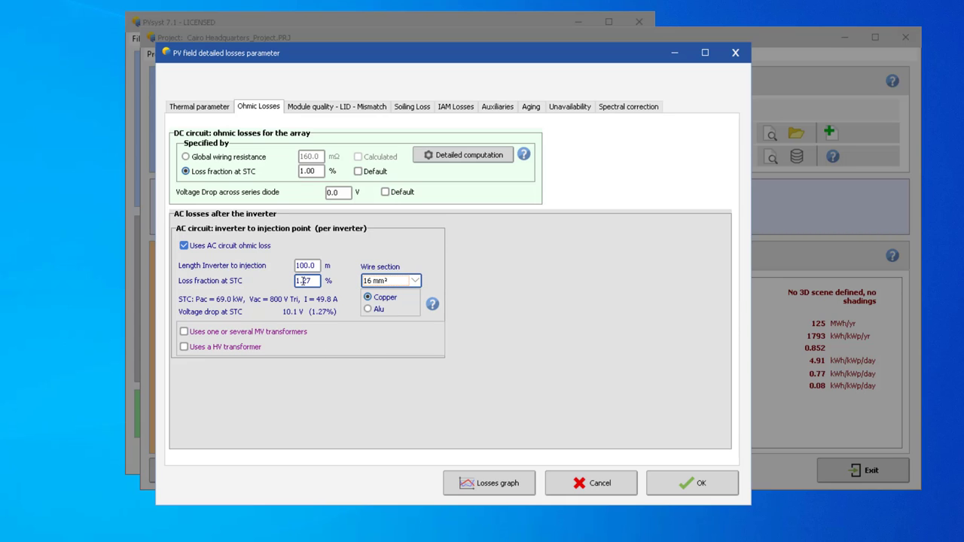
{"action": "left_click", "coordinate": [372, 284]}
{"action": "left_click", "coordinate": [405, 281]}
Try enabling the MV and HV transformers for the AC losses, and disable both again
{"action": "left_click", "coordinate": [185, 332]}
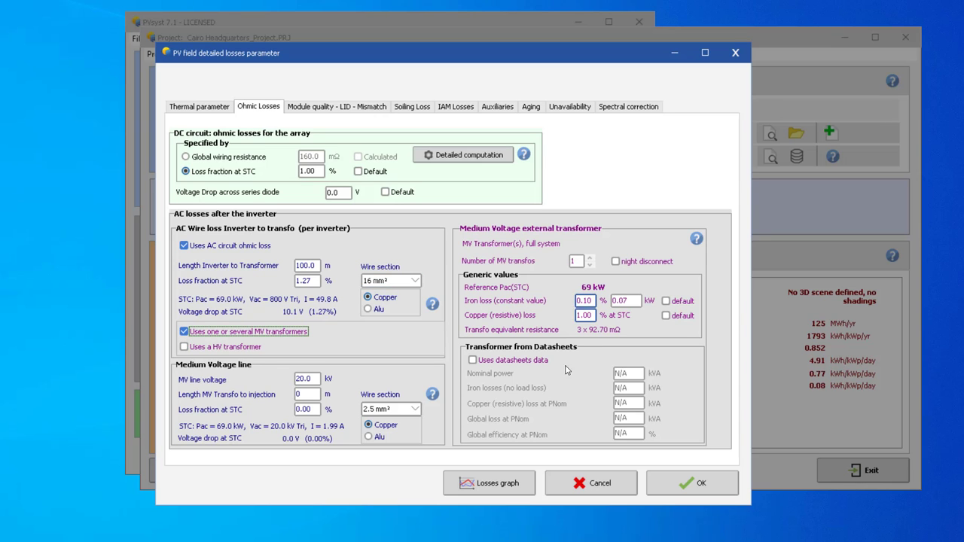
{"action": "left_click", "coordinate": [201, 348]}
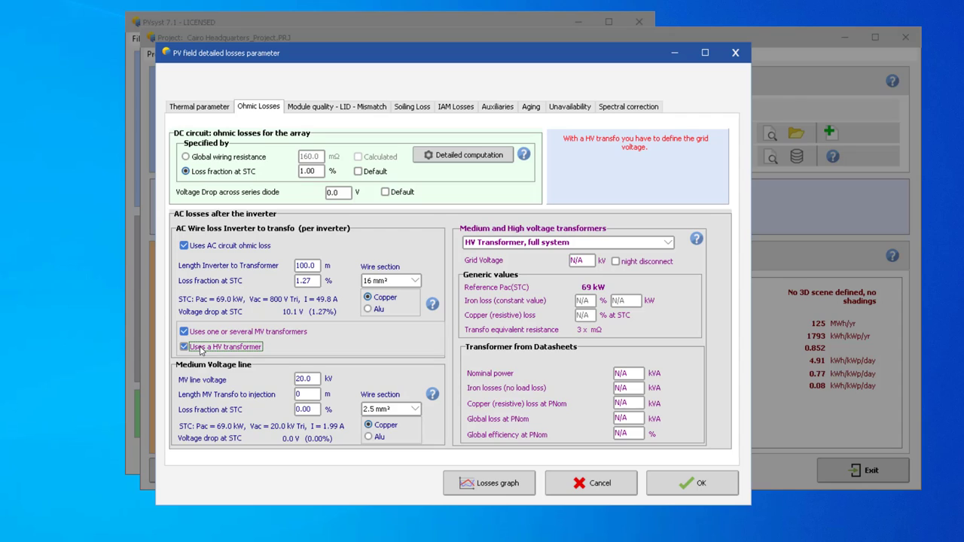
{"action": "left_click", "coordinate": [201, 348]}
{"action": "left_click", "coordinate": [205, 334]}
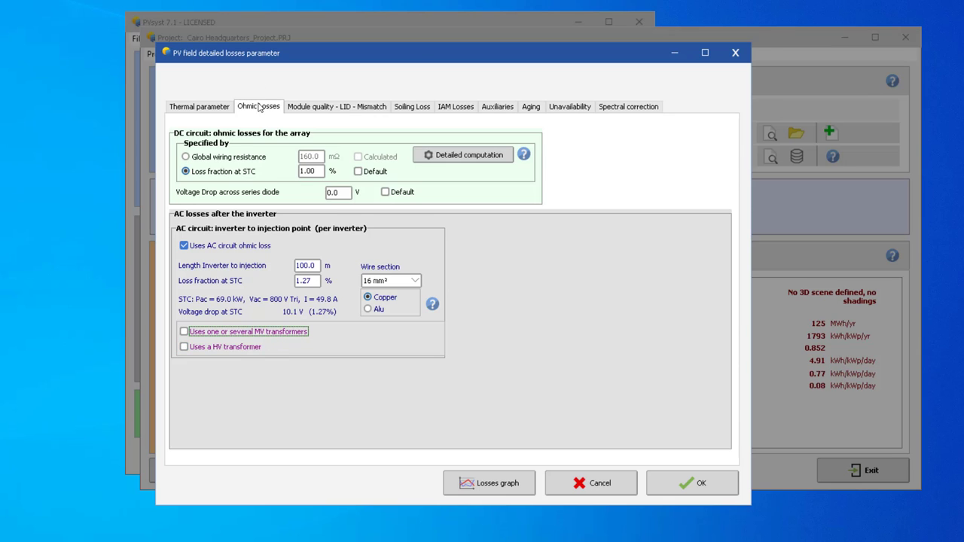
Set the light induced degradation loss factor to 1.5 % in the module quality losses, leaving the module efficiency loss at default
{"action": "left_click", "coordinate": [291, 110]}
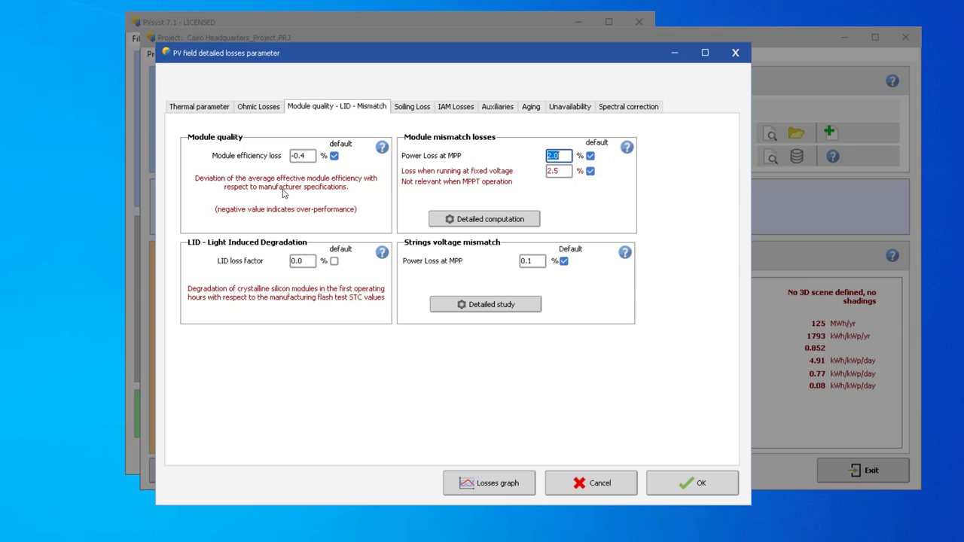
{"action": "left_click", "coordinate": [311, 156]}
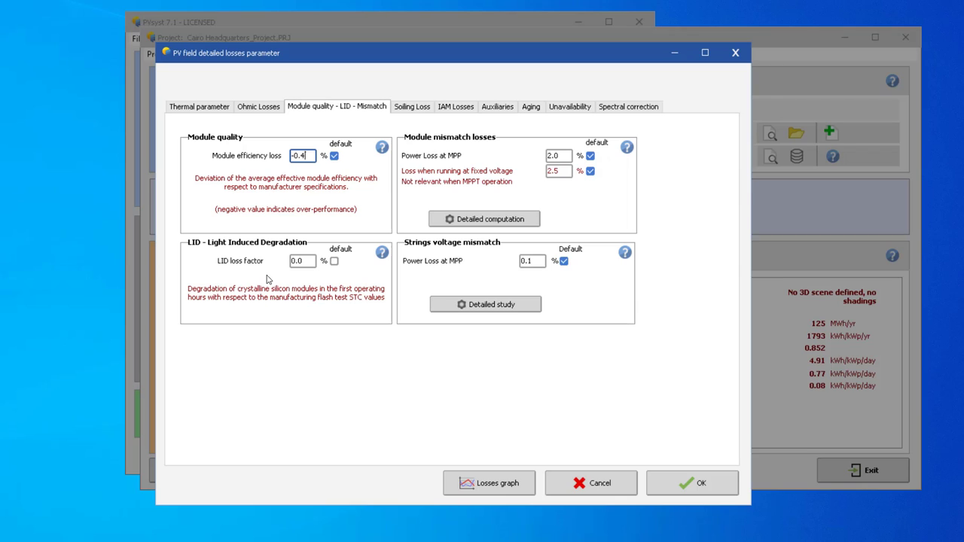
{"action": "left_click", "coordinate": [335, 260]}
{"action": "left_click", "coordinate": [308, 261]}
{"action": "left_click_drag", "start_coordinate": [311, 262], "coordinate": [288, 256]}
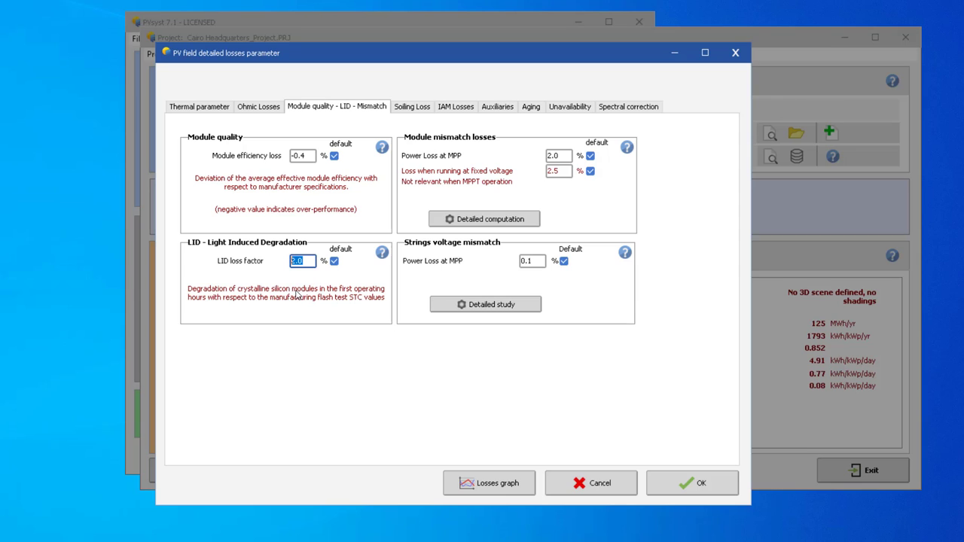
{"action": "type", "text": "1.5"}
{"action": "left_click", "coordinate": [300, 158]}
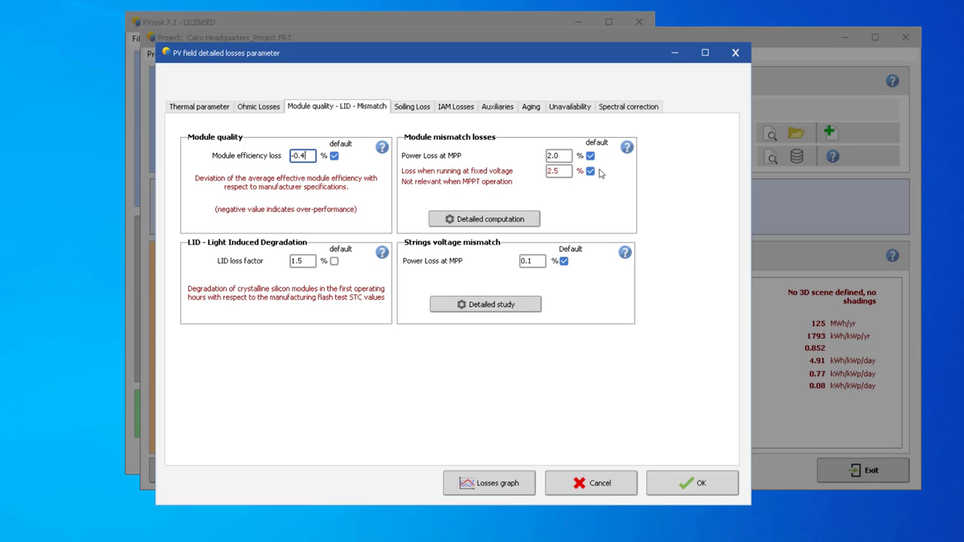
Inspect the detailed computation settings for module mismatch and consult the LR5-72HPH module datasheet in Foxit Reader
{"action": "left_click", "coordinate": [534, 220]}
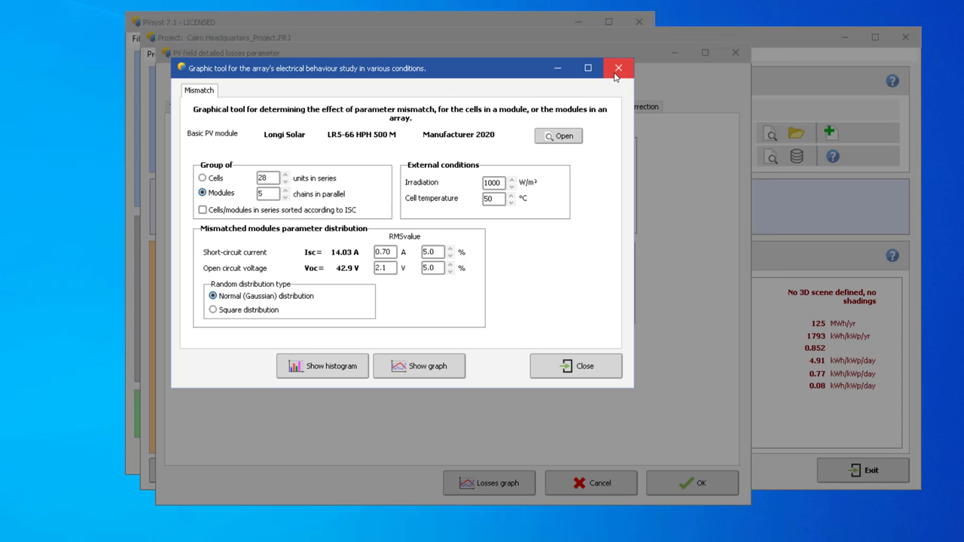
{"action": "left_click", "coordinate": [615, 73]}
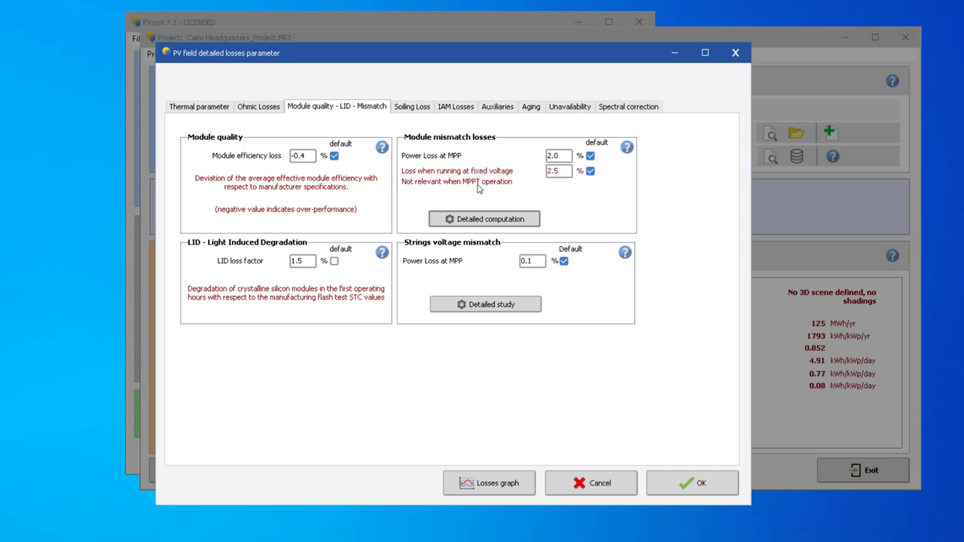
{"action": "left_click", "coordinate": [253, 541]}
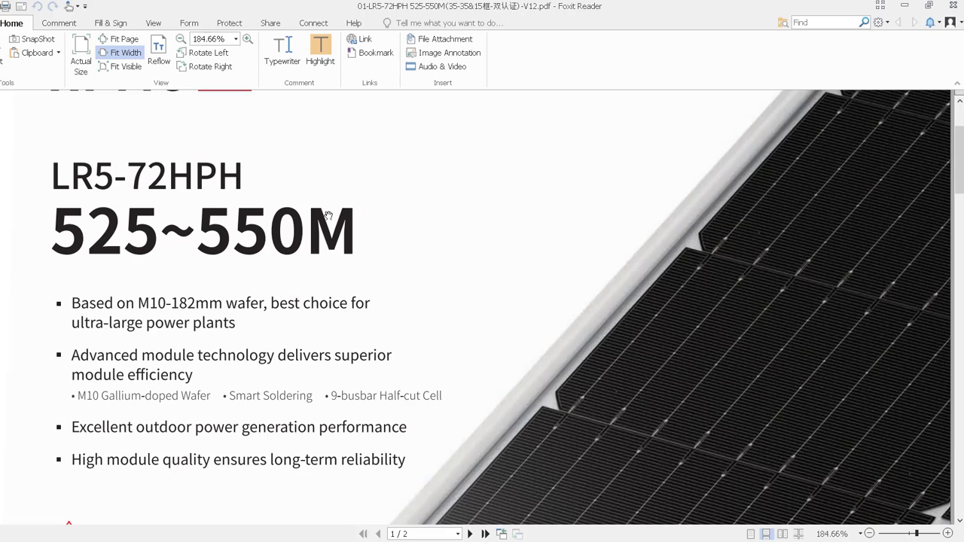
{"action": "scroll", "coordinate": [353, 219], "scroll_direction": "down", "scroll_amount": 15}
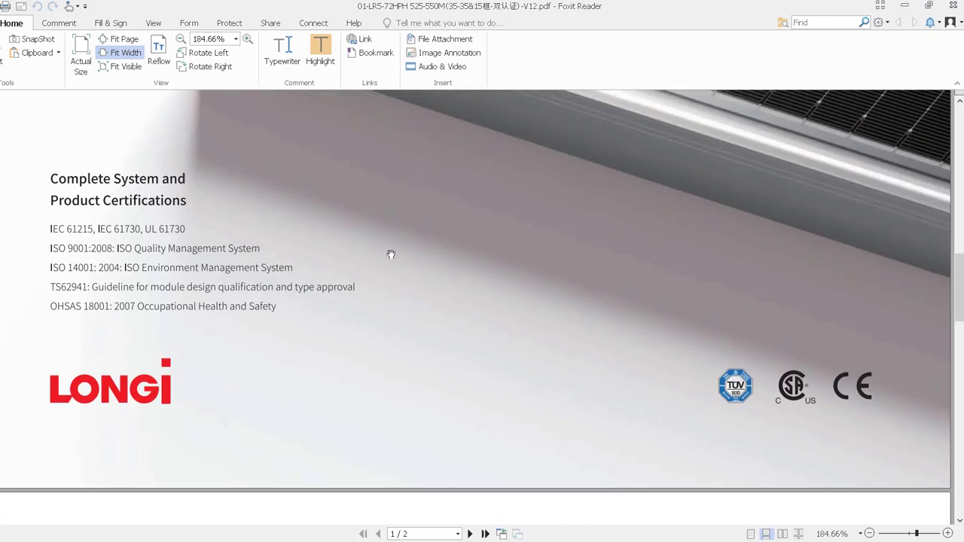
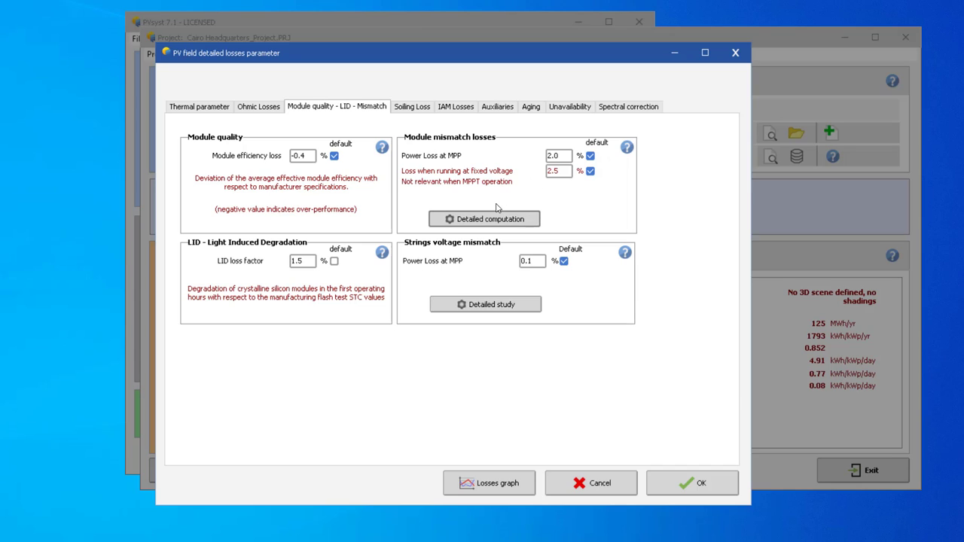
{"action": "left_click", "coordinate": [496, 219]}
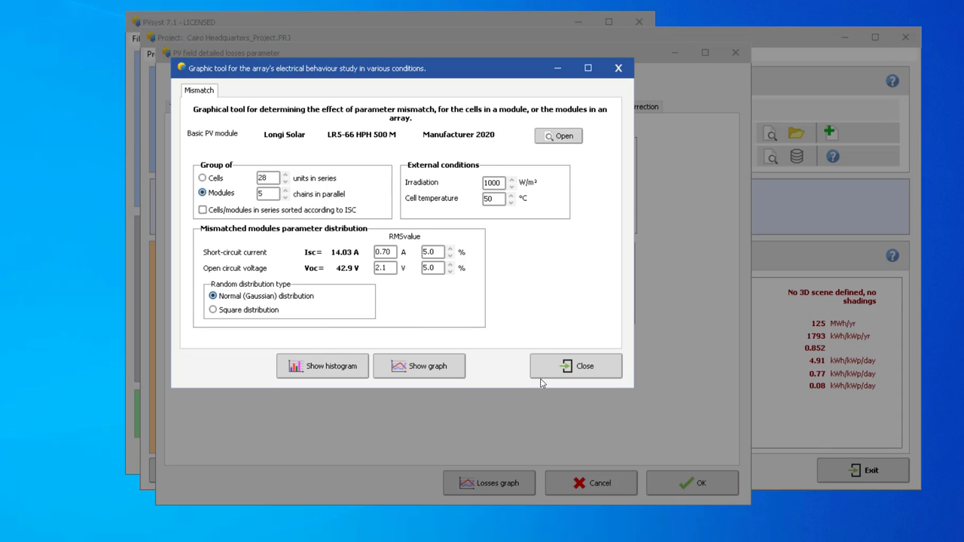
{"action": "left_click", "coordinate": [585, 371]}
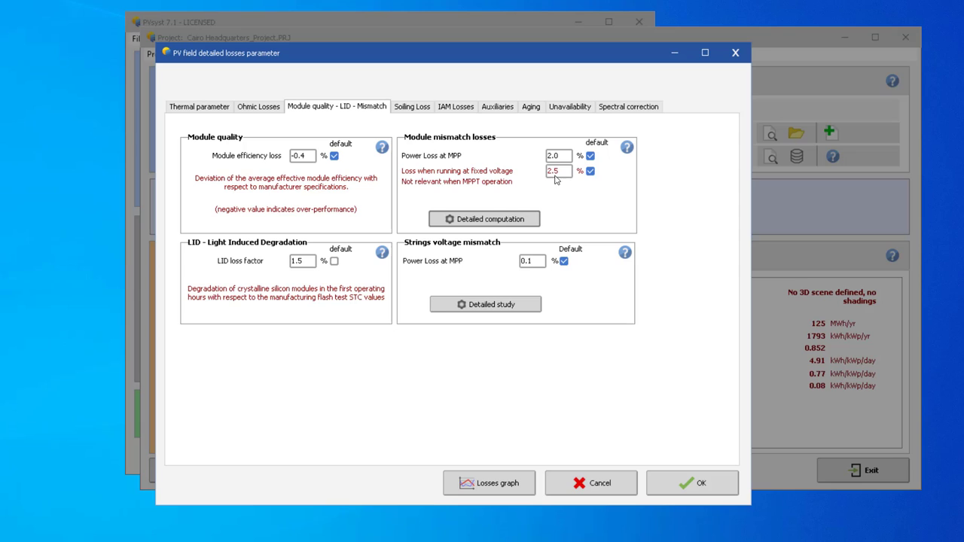
Set the yearly soiling loss factor to its default of 3.0 %
{"action": "left_click", "coordinate": [412, 107]}
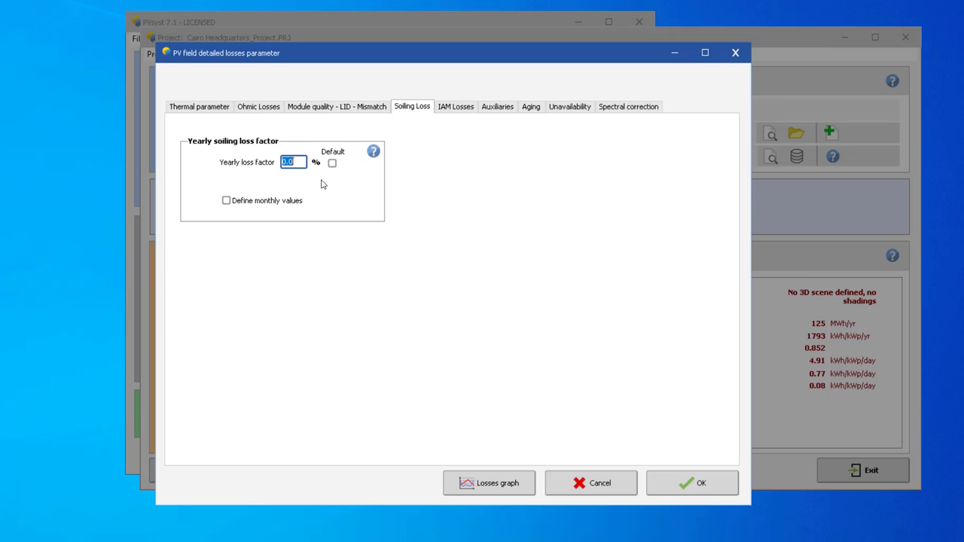
{"action": "left_click", "coordinate": [332, 164]}
{"action": "left_click_drag", "start_coordinate": [299, 164], "coordinate": [257, 166]}
{"action": "left_click", "coordinate": [301, 164]}
{"action": "left_click_drag", "start_coordinate": [300, 161], "coordinate": [282, 162]}
{"action": "left_click", "coordinate": [302, 162]}
Enable monthly soiling values and set all months equal to the yearly loss factor
{"action": "left_click", "coordinate": [271, 202]}
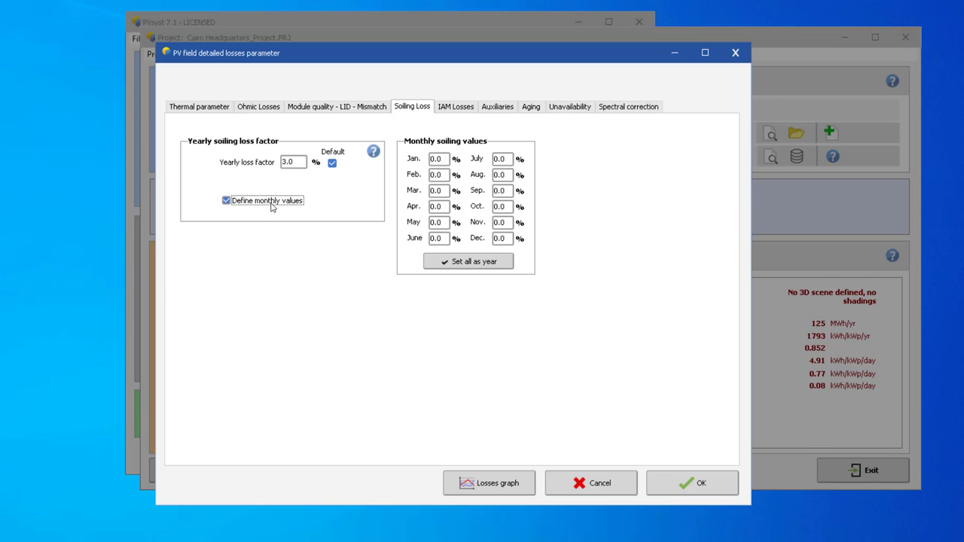
{"action": "left_click", "coordinate": [441, 160]}
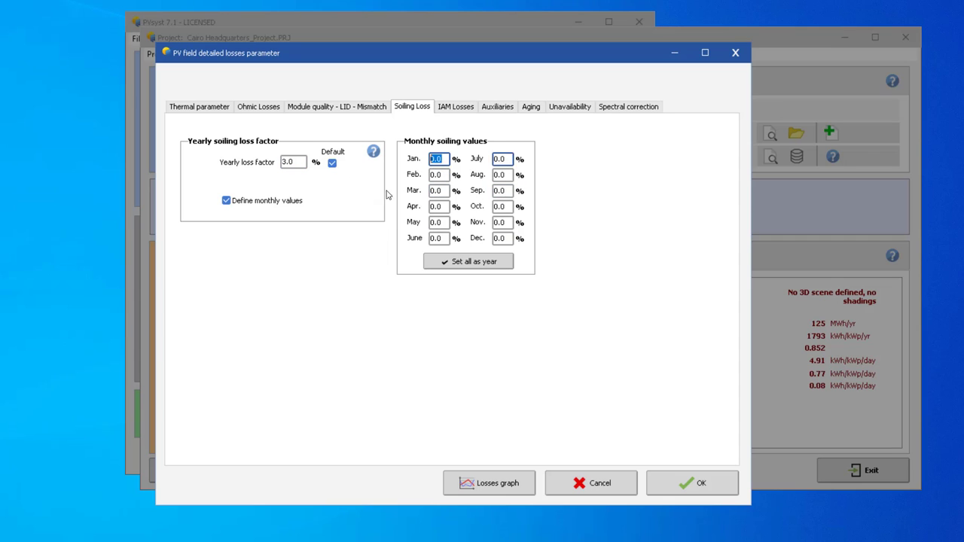
{"action": "left_click", "coordinate": [464, 264]}
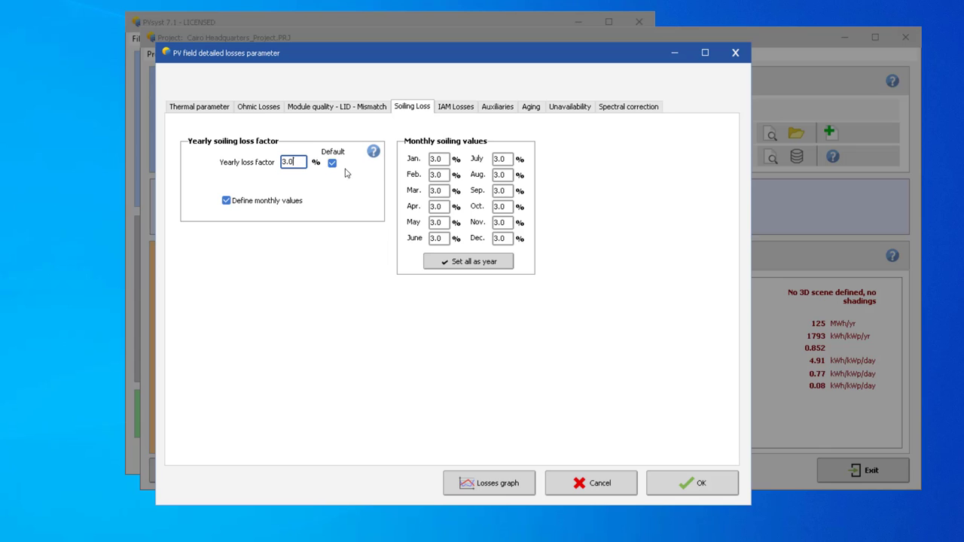
Override the PV module's IAM definition and try the Fresnel AR coating incidence angle model
{"action": "left_click", "coordinate": [456, 107]}
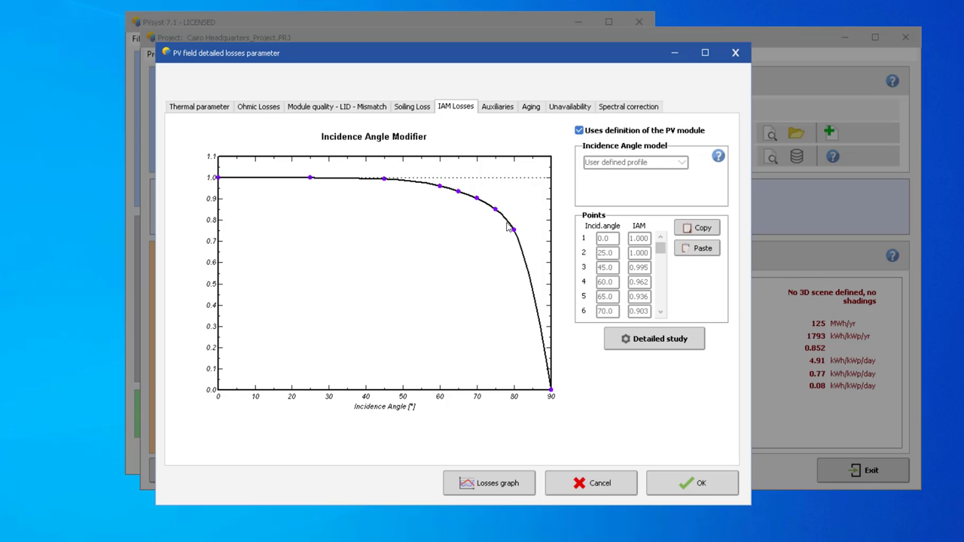
{"action": "left_click", "coordinate": [580, 132]}
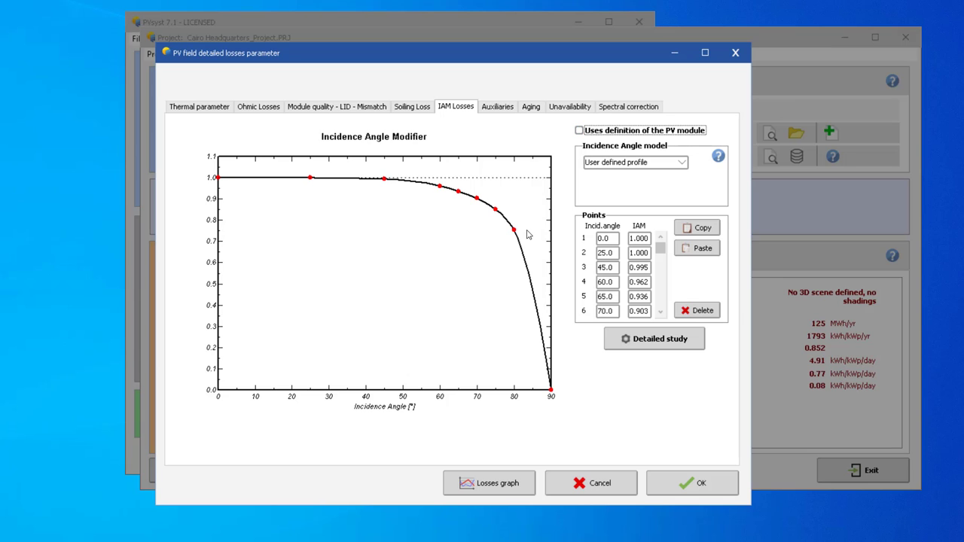
{"action": "left_click", "coordinate": [682, 162]}
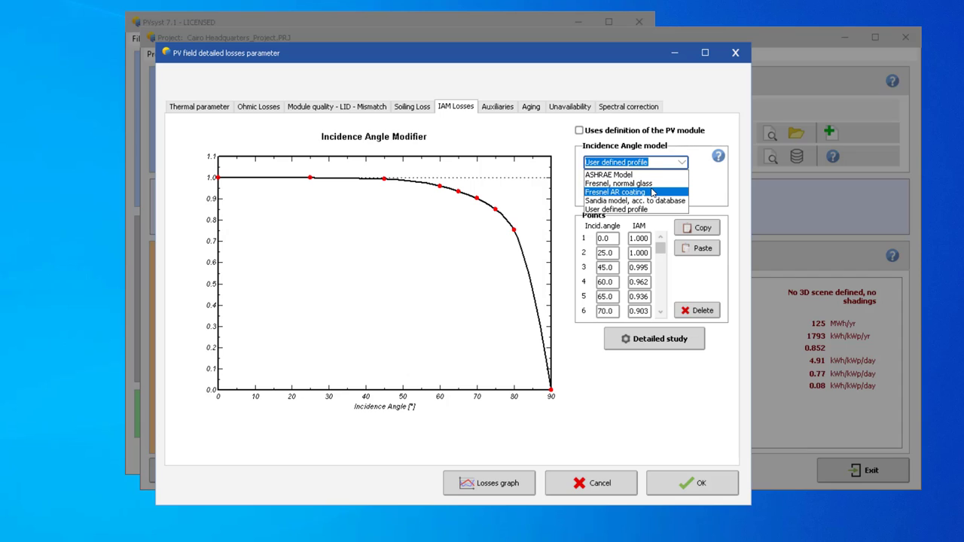
{"action": "left_click", "coordinate": [523, 146]}
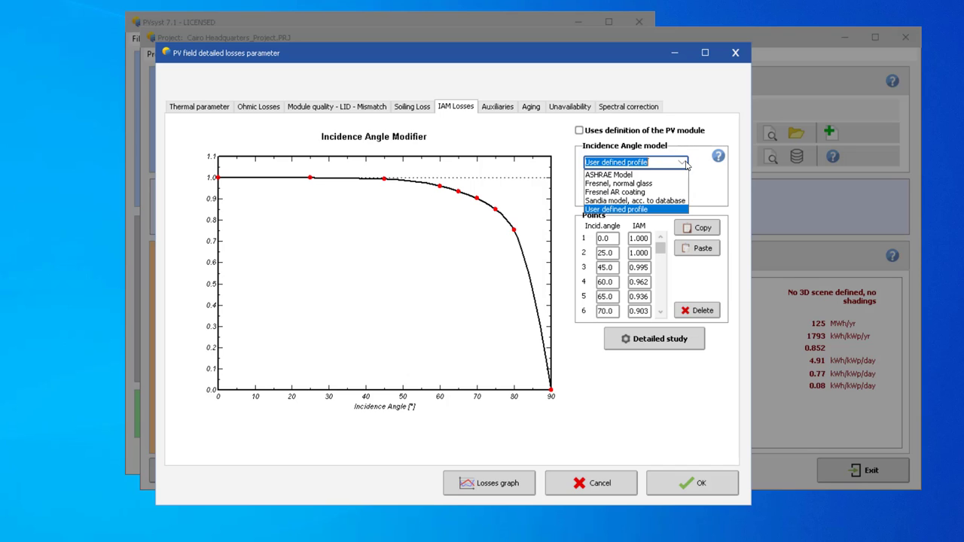
{"action": "left_click", "coordinate": [683, 163]}
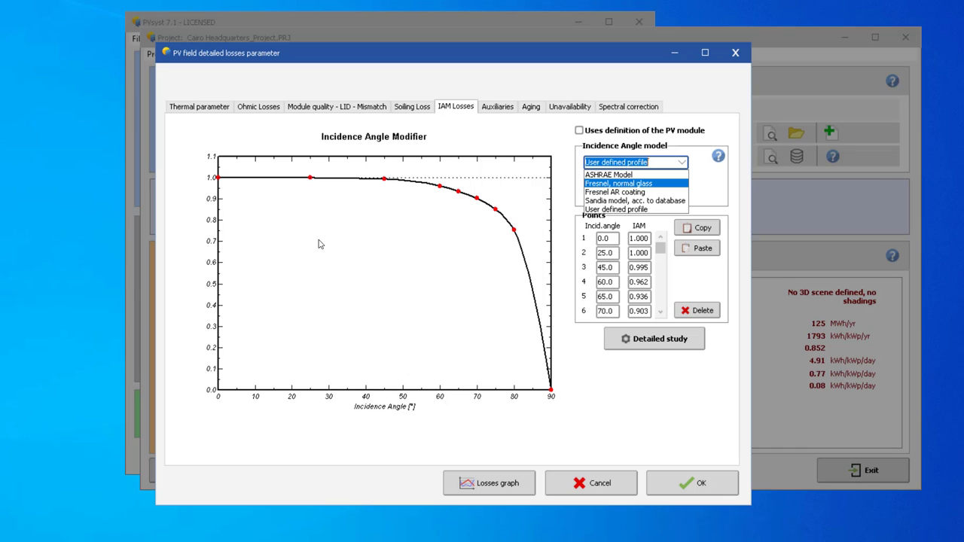
{"action": "key", "text": "Up"}
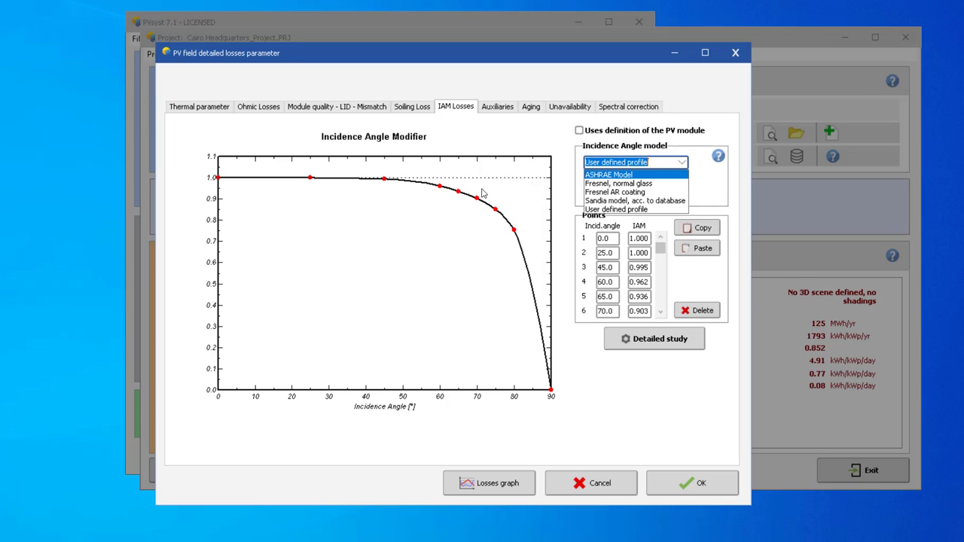
{"action": "left_click", "coordinate": [615, 192]}
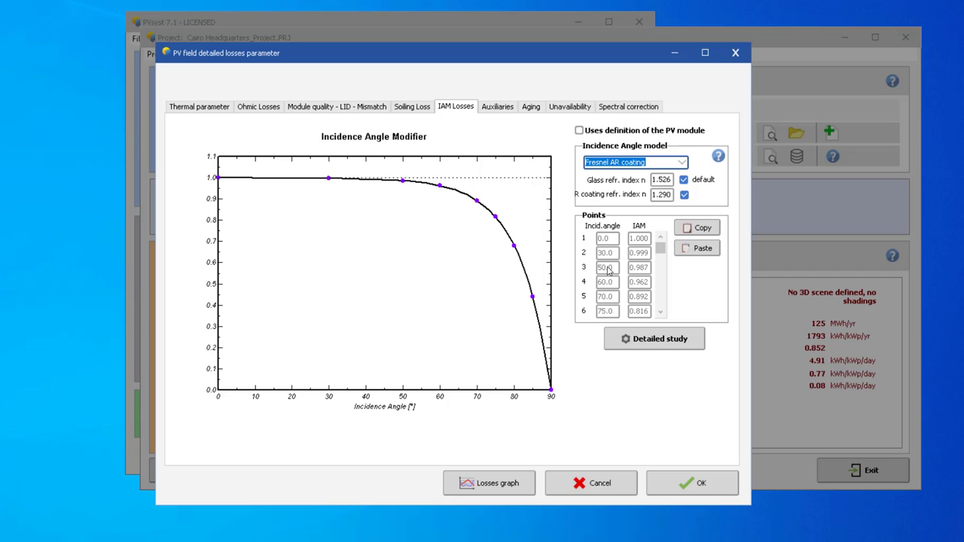
Switch the incidence angle model back to the user defined profile and restore the PV module's own IAM definition
{"action": "left_click", "coordinate": [682, 165]}
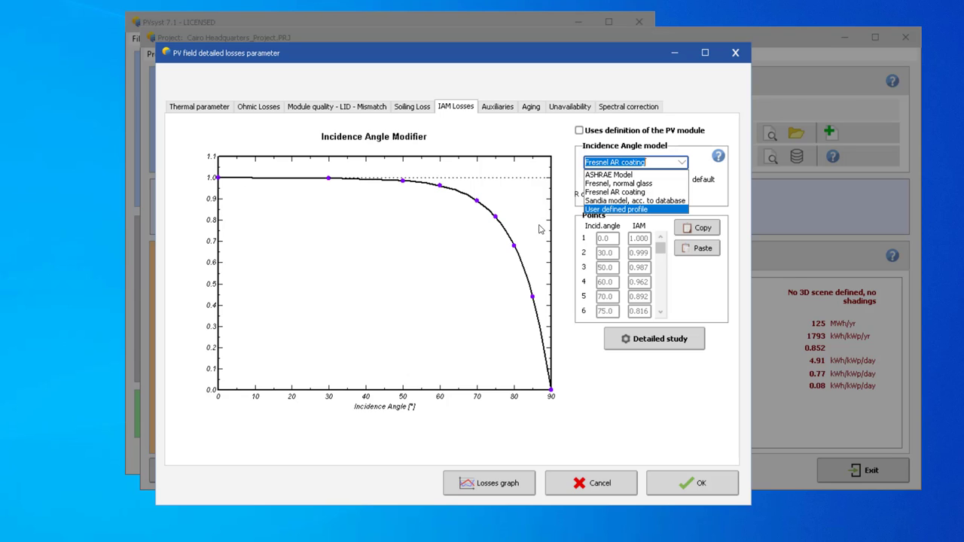
{"action": "left_click", "coordinate": [615, 210]}
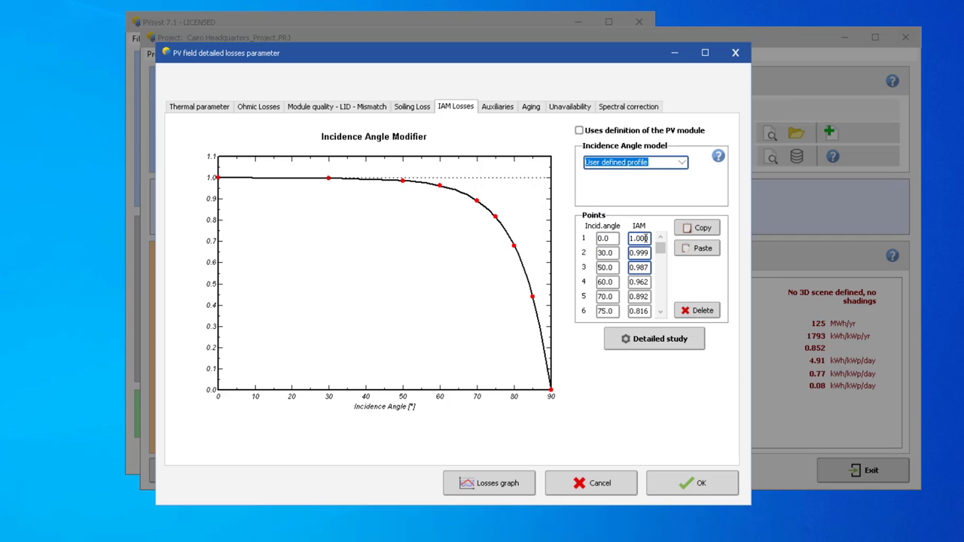
{"action": "left_click", "coordinate": [682, 163]}
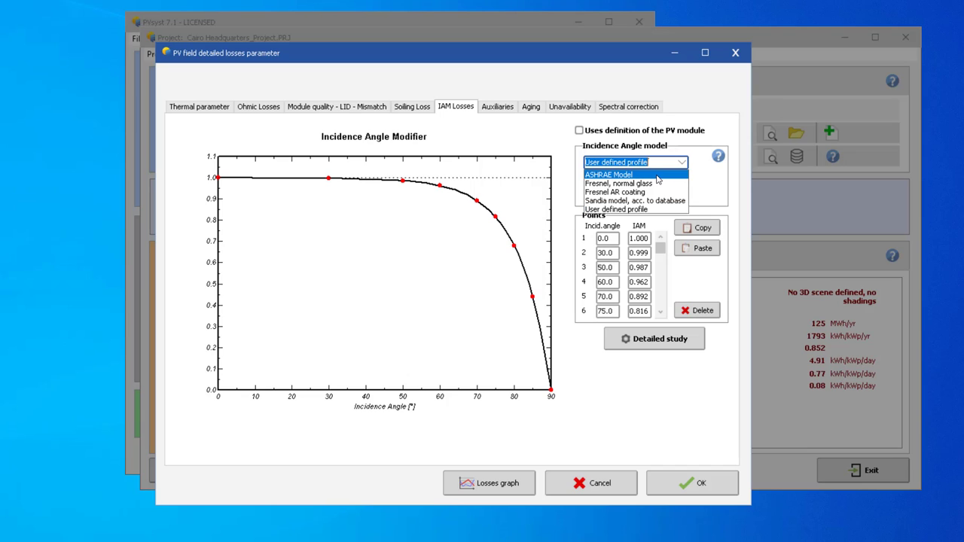
{"action": "left_click", "coordinate": [579, 131]}
{"action": "left_click", "coordinate": [579, 131]}
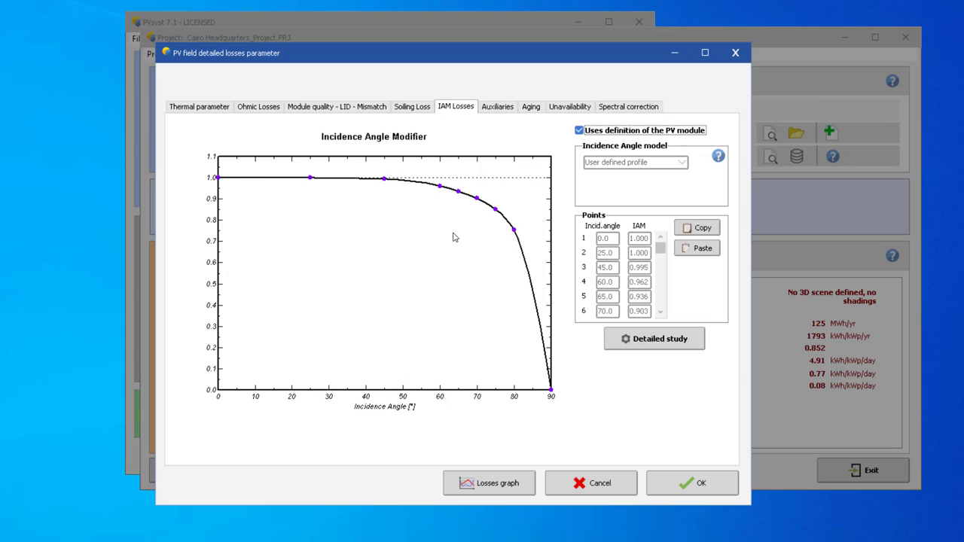
Enable the auxiliaries consumption definition and go through its daytime loss and power threshold fields
{"action": "left_click", "coordinate": [486, 111]}
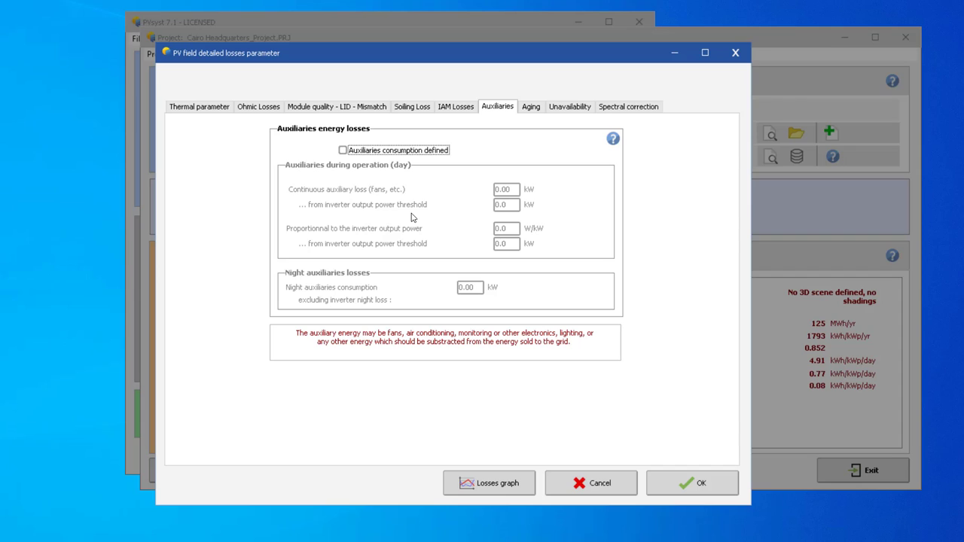
{"action": "left_click", "coordinate": [426, 151]}
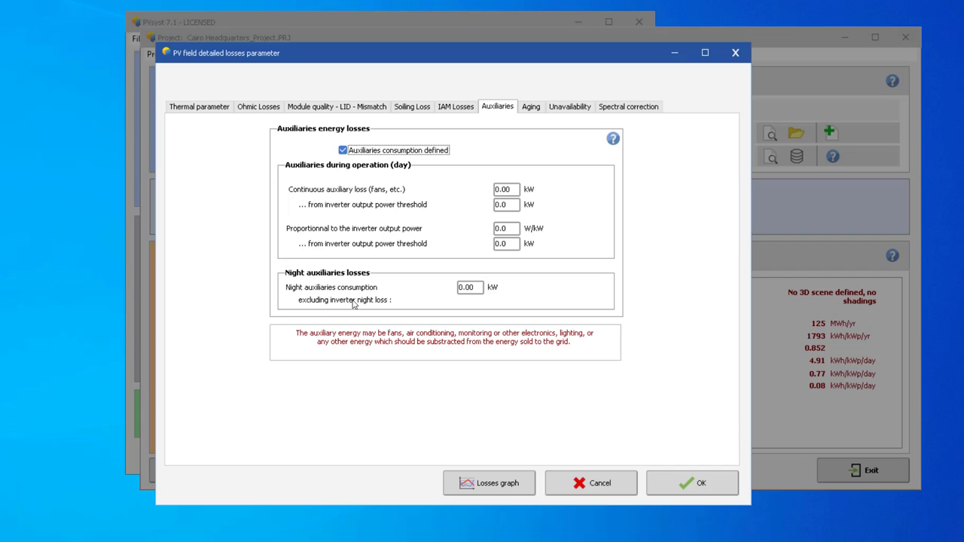
{"action": "mouse_move", "coordinate": [362, 304]}
{"action": "mouse_move", "coordinate": [374, 210]}
{"action": "left_click", "coordinate": [504, 190]}
{"action": "double_click", "coordinate": [506, 205]}
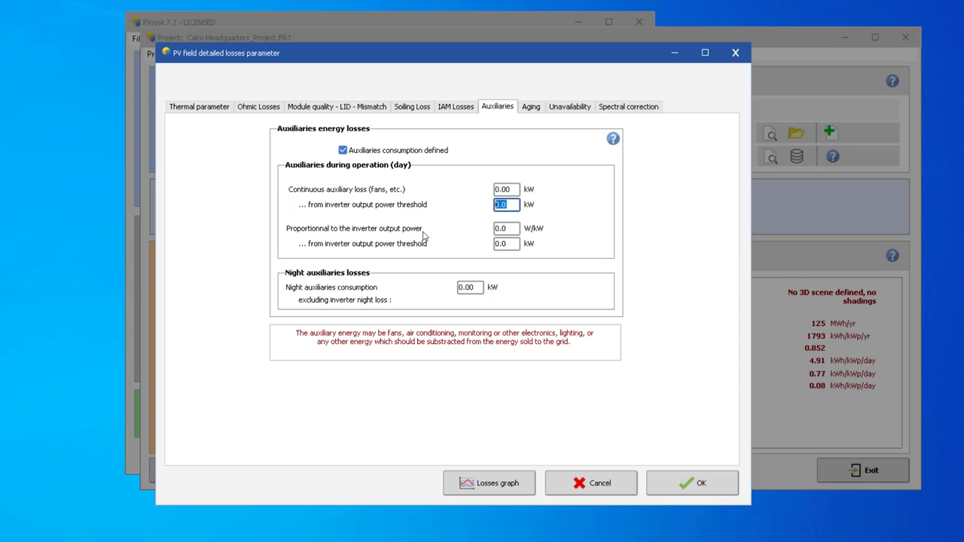
{"action": "left_click", "coordinate": [500, 230]}
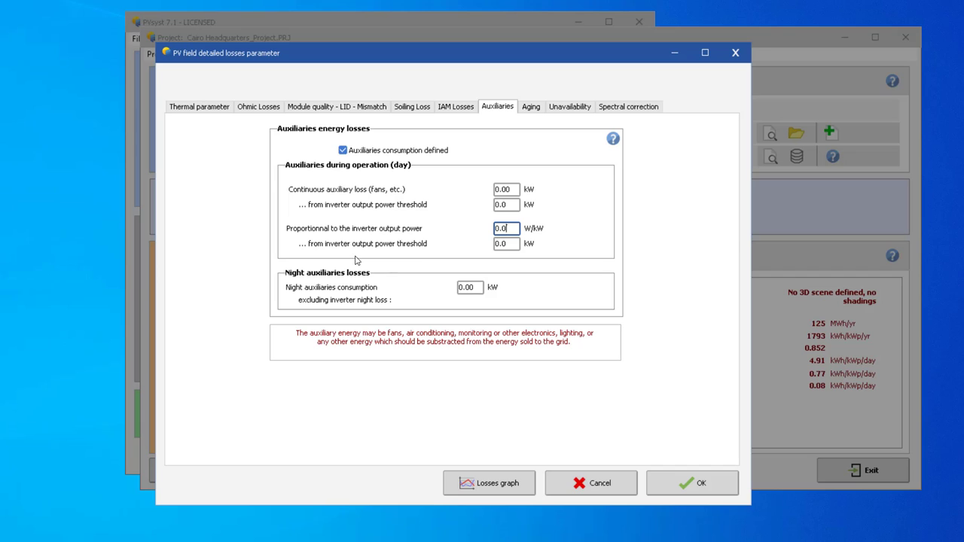
{"action": "key", "text": "shift+Tab"}
{"action": "left_click", "coordinate": [504, 241]}
Enable the use of module degradation in the simulation in the aging settings
{"action": "left_click", "coordinate": [531, 108]}
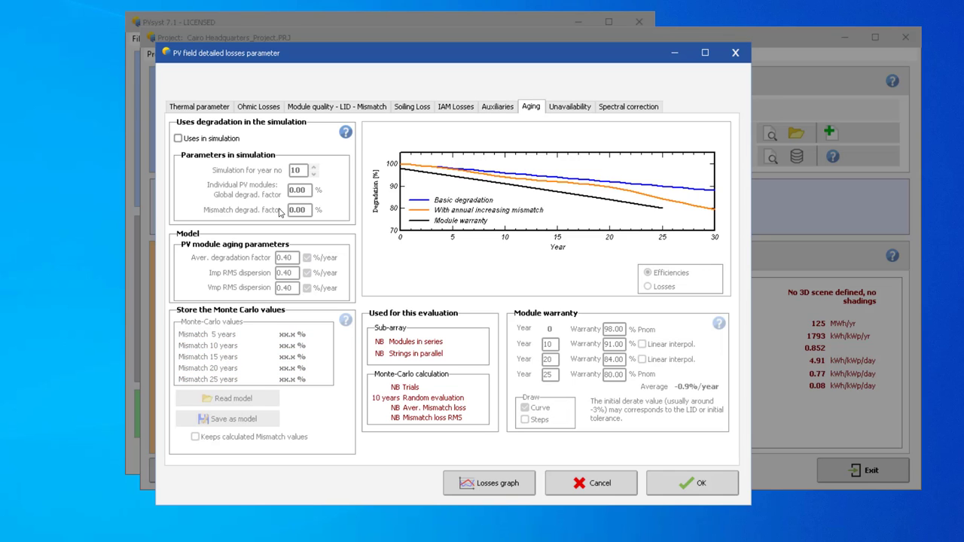
{"action": "left_click", "coordinate": [230, 140]}
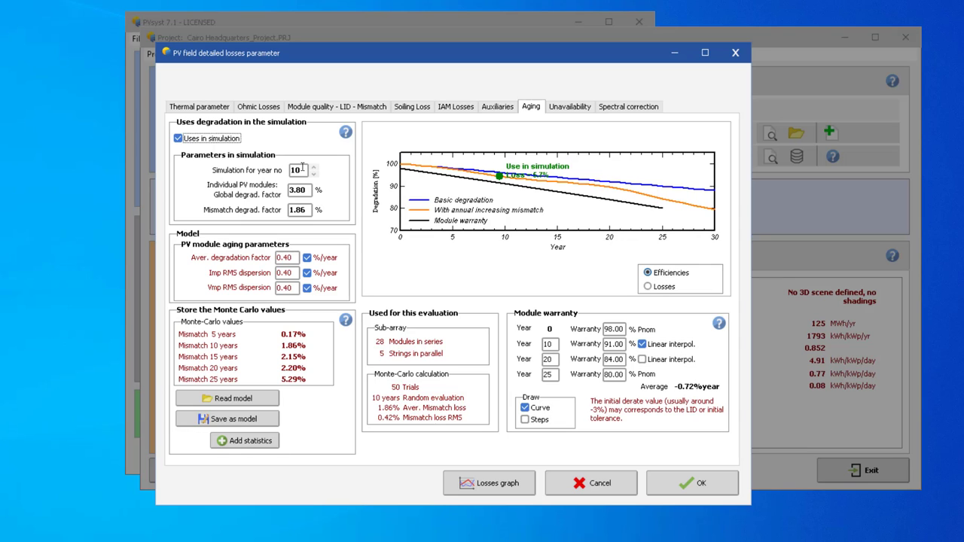
{"action": "left_click", "coordinate": [227, 139]}
{"action": "left_click", "coordinate": [227, 139]}
{"action": "left_click", "coordinate": [304, 170]}
{"action": "left_click", "coordinate": [289, 257]}
Examine the 25-year power warranty chart and yearly degradation figures in the module datasheet in Foxit Reader and compare them with the PVsyst aging parameters
{"action": "key", "text": "alt+Tab"}
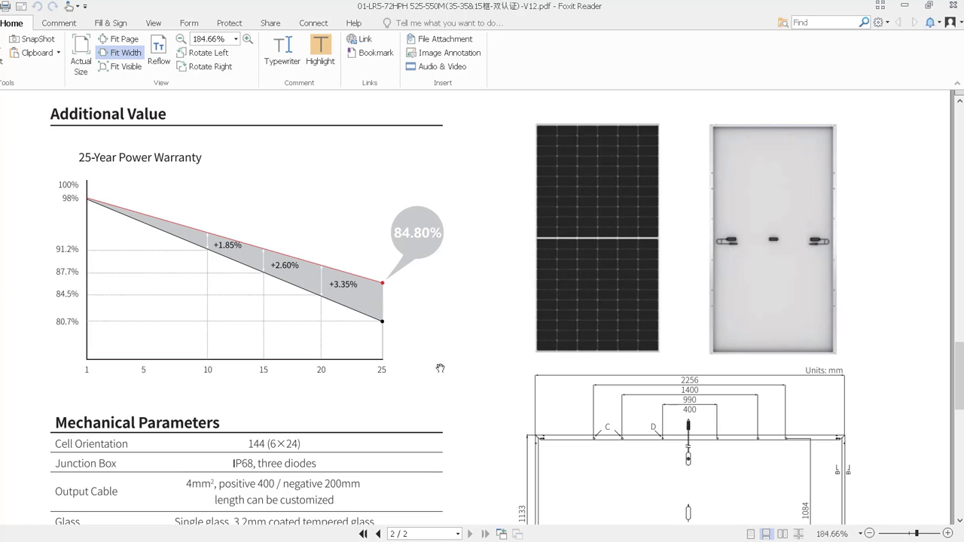
{"action": "key", "text": "alt+Tab"}
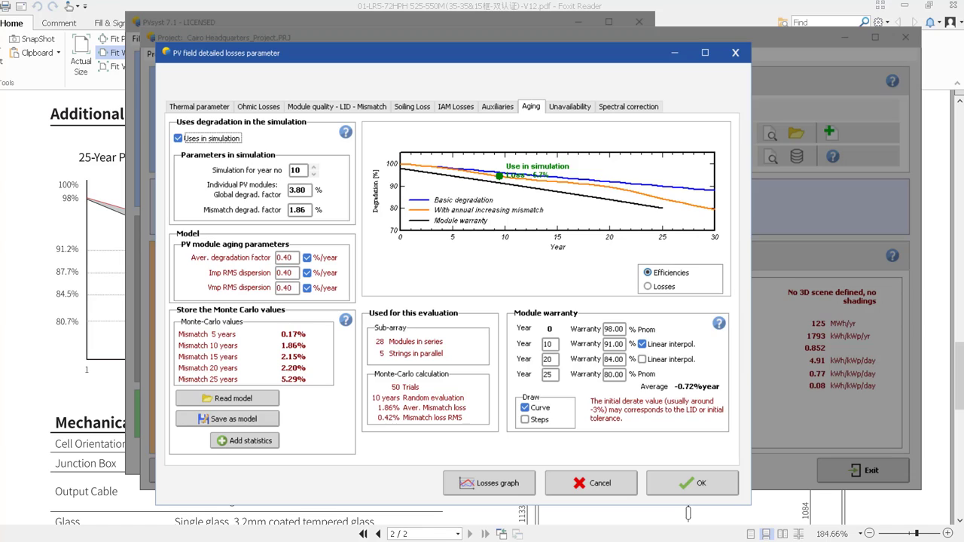
{"action": "key", "text": "alt+Tab"}
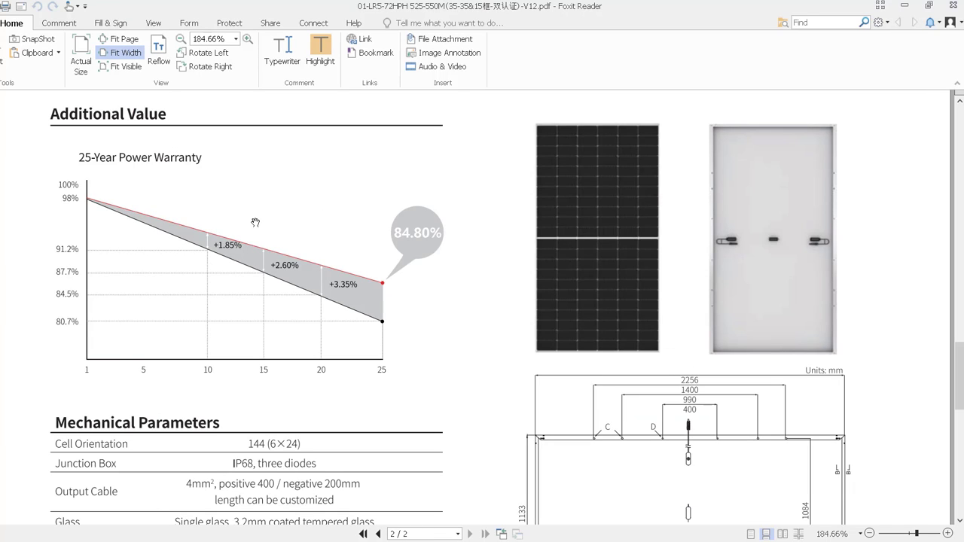
{"action": "key", "text": "alt+Tab"}
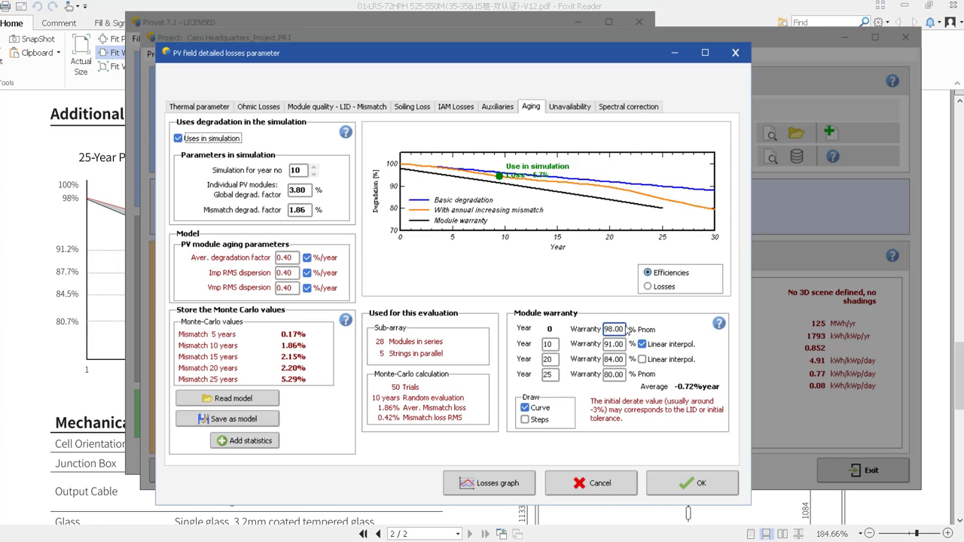
{"action": "key", "text": "alt+Tab"}
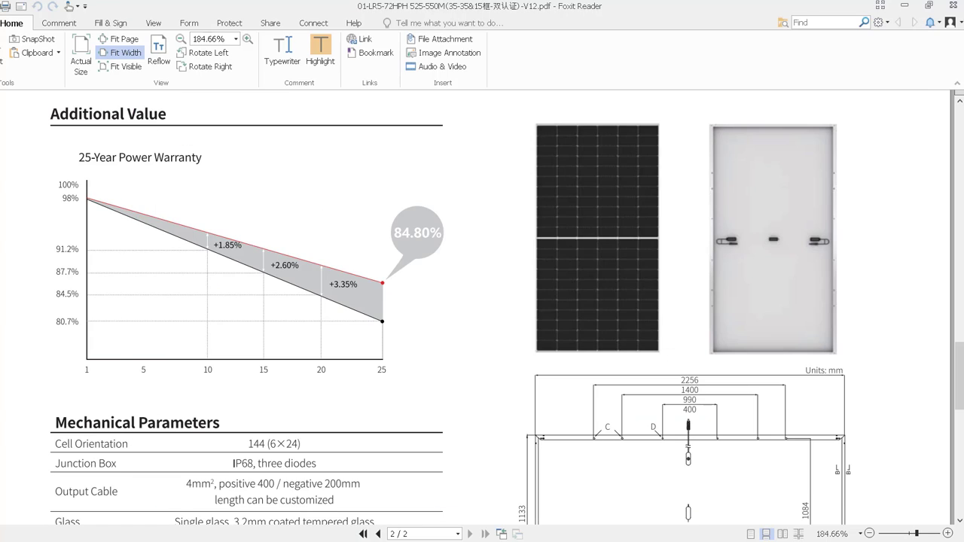
{"action": "scroll", "coordinate": [383, 283], "scroll_direction": "up", "scroll_amount": 2}
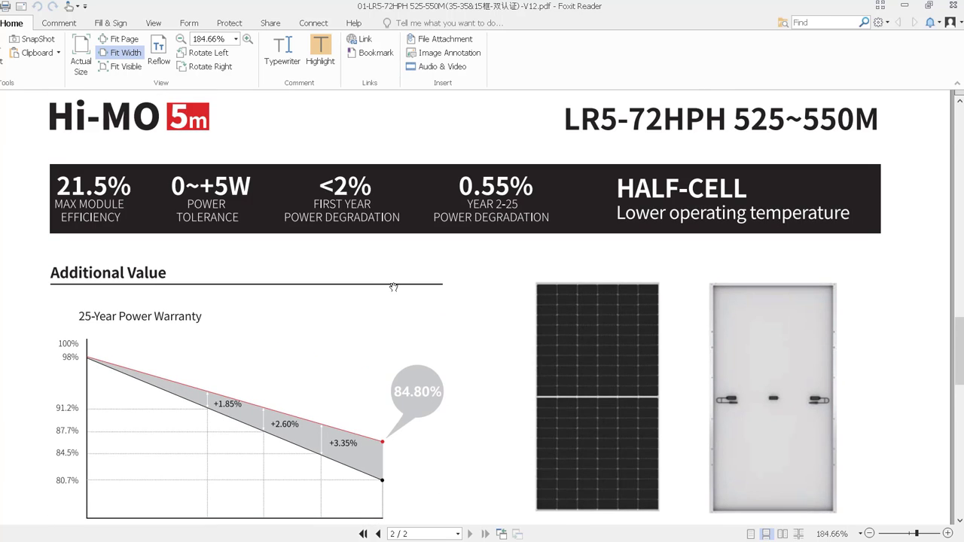
{"action": "scroll", "coordinate": [404, 349], "scroll_direction": "down", "scroll_amount": 2}
{"action": "key", "text": "alt+Tab"}
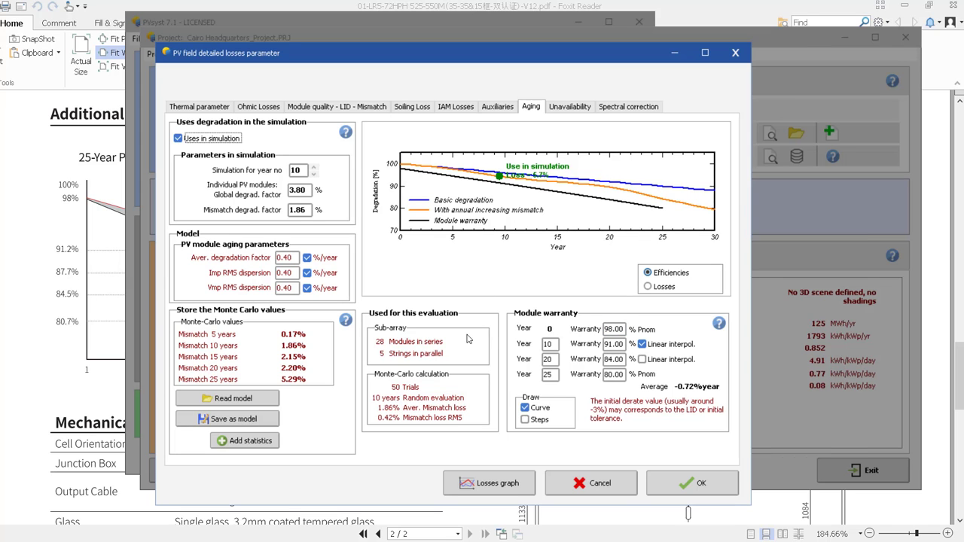
{"action": "key", "text": "alt+Tab"}
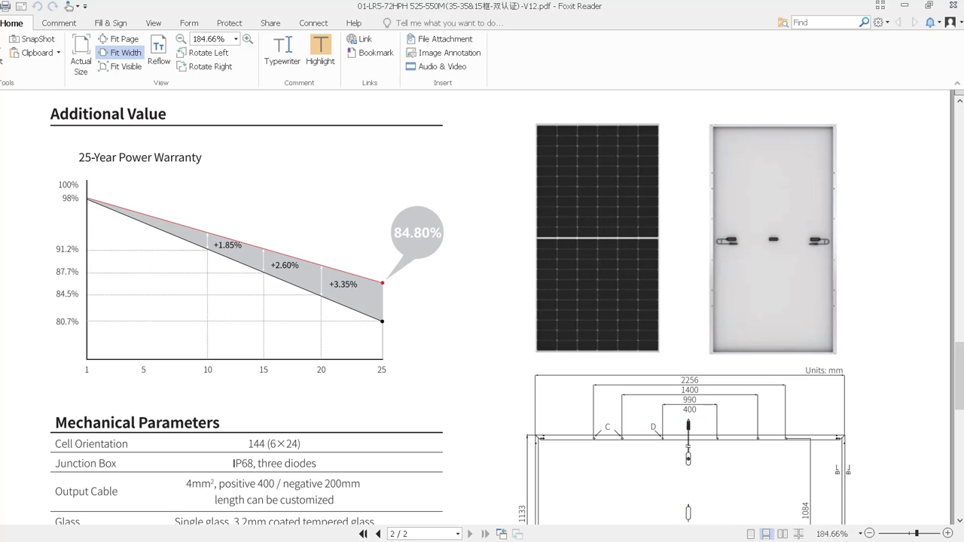
{"action": "scroll", "coordinate": [335, 317], "scroll_direction": "up", "scroll_amount": 5}
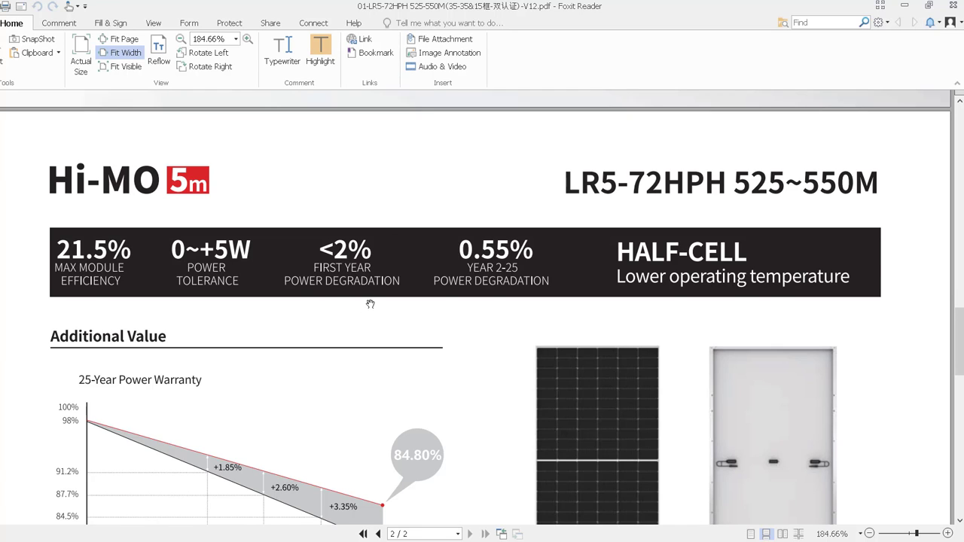
{"action": "scroll", "coordinate": [369, 305], "scroll_direction": "down", "scroll_amount": 1}
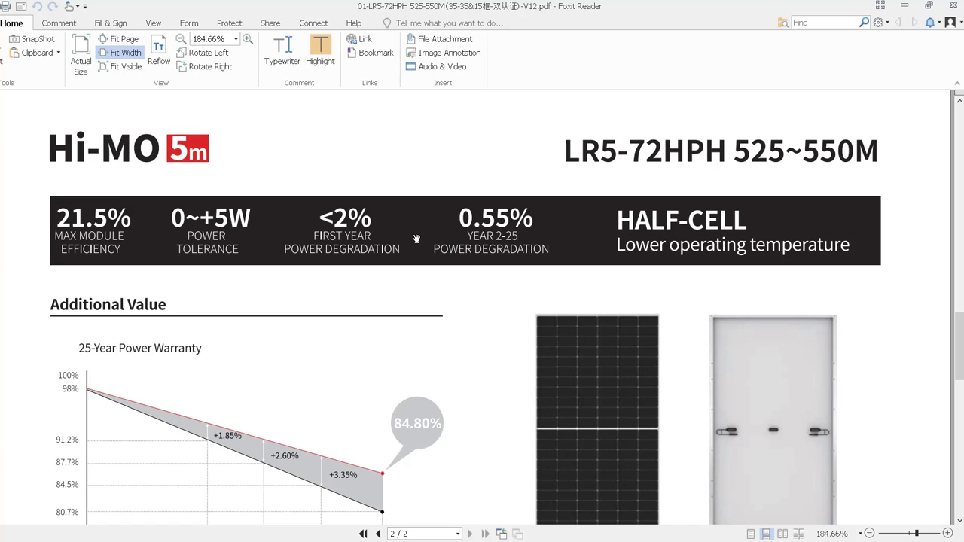
{"action": "key", "text": "alt+Tab"}
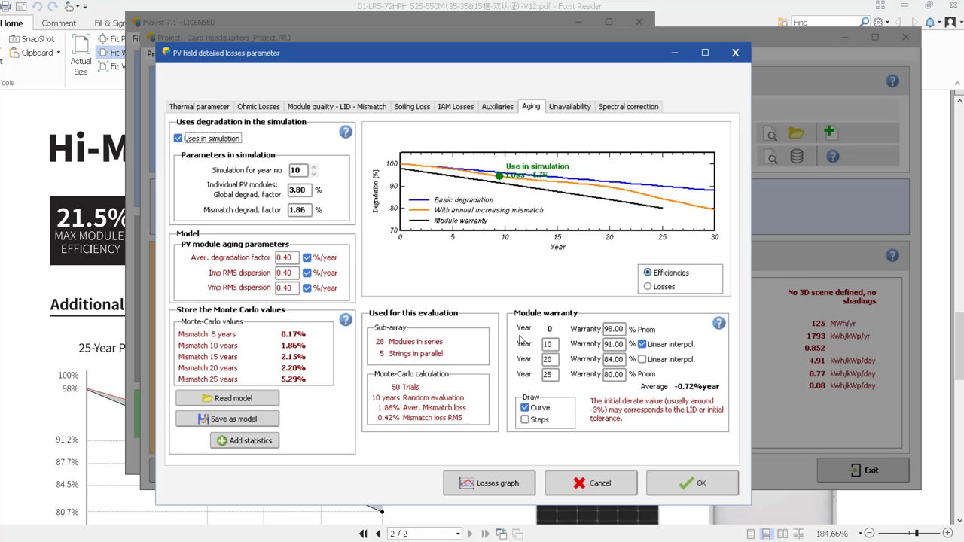
{"action": "left_click", "coordinate": [549, 343]}
{"action": "left_click", "coordinate": [613, 329]}
Set the aging simulation year to 1 and the average module degradation factor to 0.55 %/year
{"action": "left_click", "coordinate": [299, 171]}
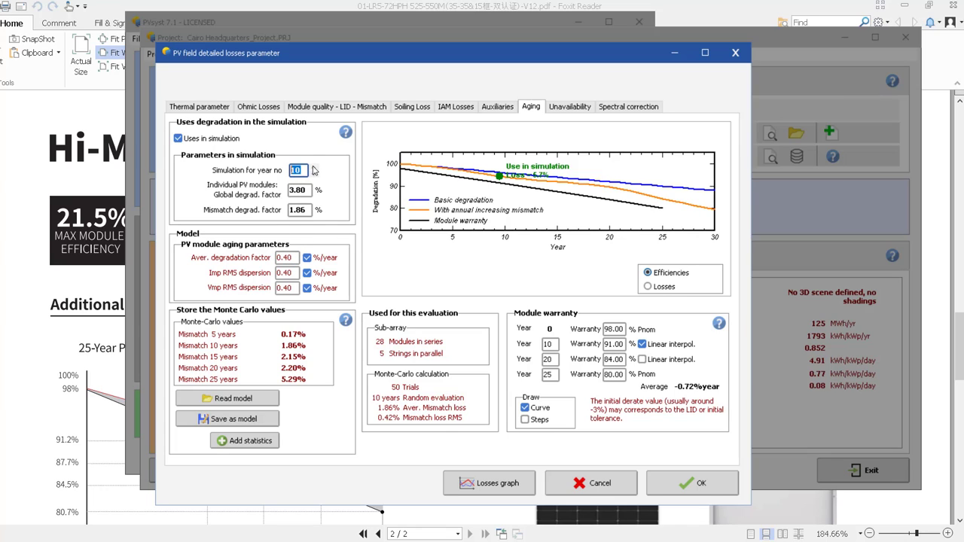
{"action": "type", "text": "1"}
{"action": "key", "text": "Tab"}
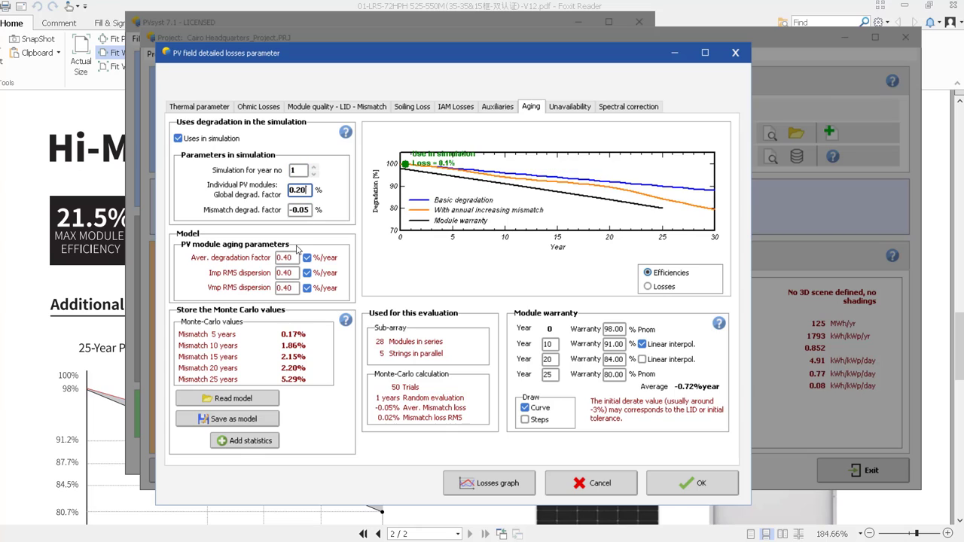
{"action": "left_click_drag", "start_coordinate": [295, 257], "coordinate": [266, 258]}
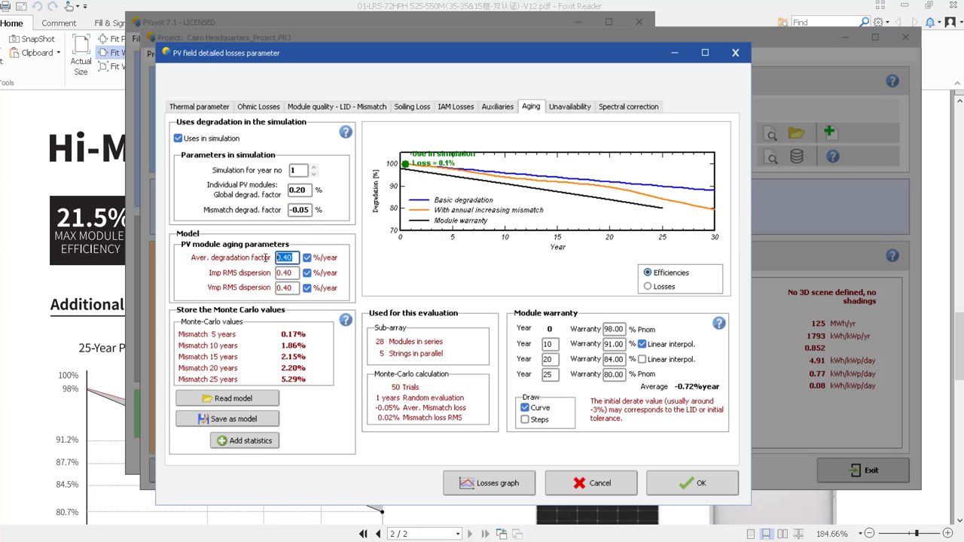
{"action": "type", "text": "0.55"}
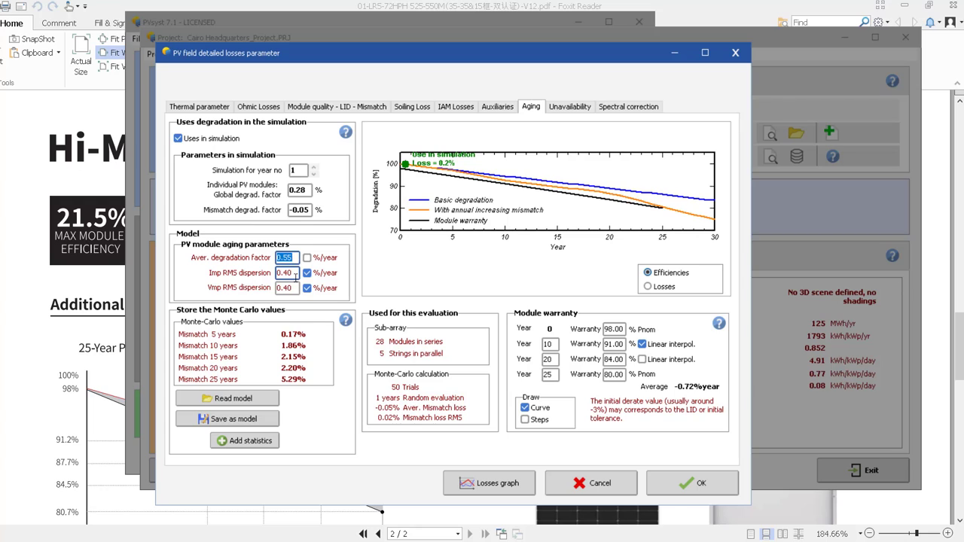
{"action": "left_click", "coordinate": [297, 273]}
{"action": "left_click", "coordinate": [293, 257]}
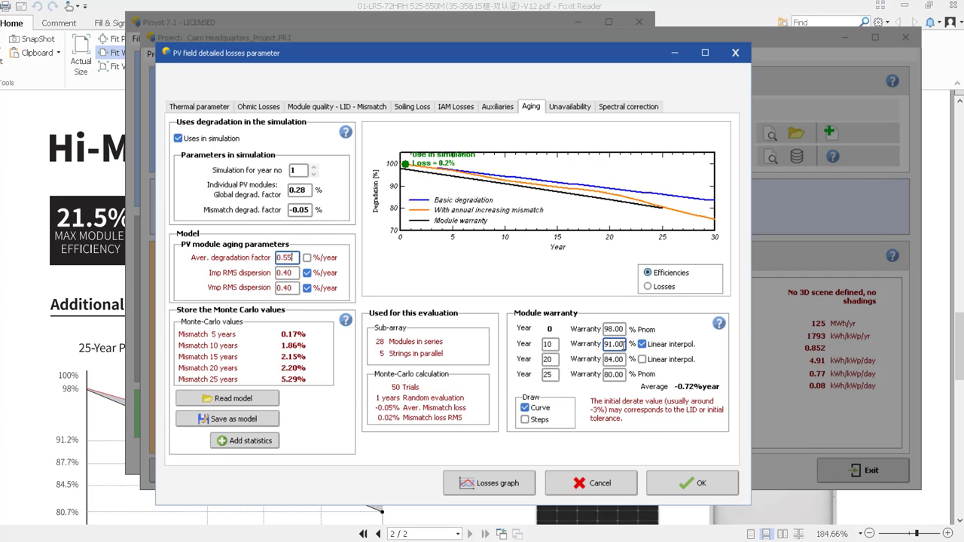
Check the warranty chart in the Foxit Reader datasheet and set the year 10 module warranty in PVsyst to 92.05 %
{"action": "double_click", "coordinate": [613, 344]}
{"action": "key", "text": "alt+Tab"}
{"action": "scroll", "coordinate": [116, 410], "scroll_direction": "down", "scroll_amount": 2}
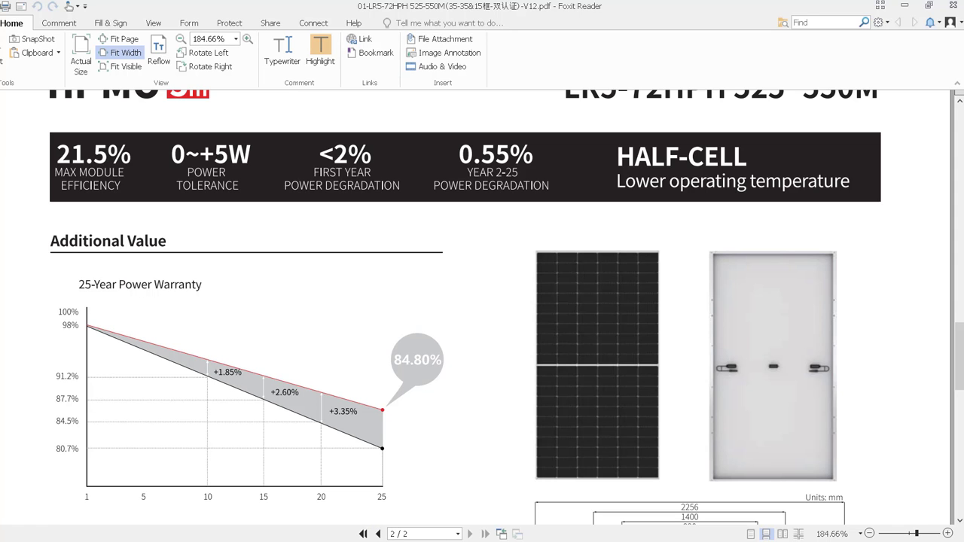
{"action": "left_click", "coordinate": [316, 541]}
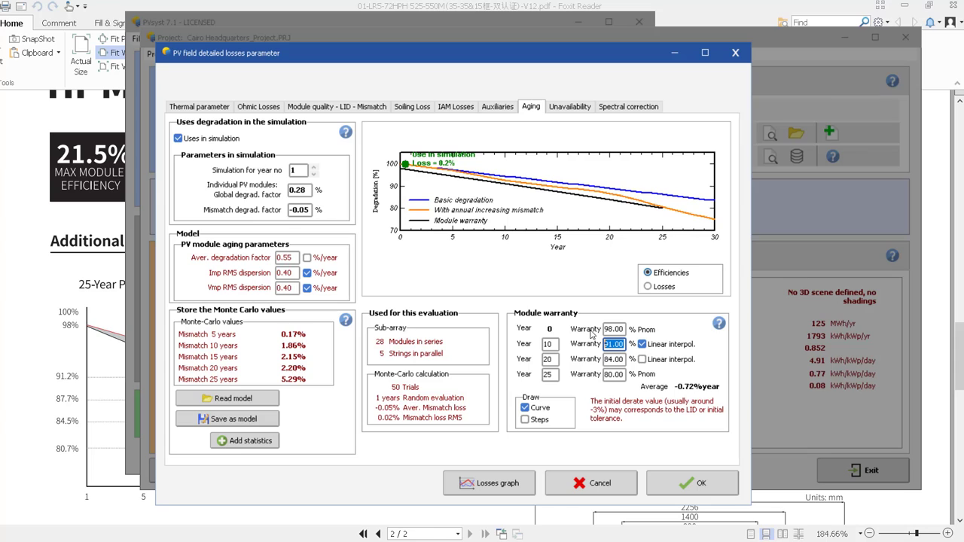
{"action": "type", "text": "92."}
{"action": "left_click", "coordinate": [614, 360]}
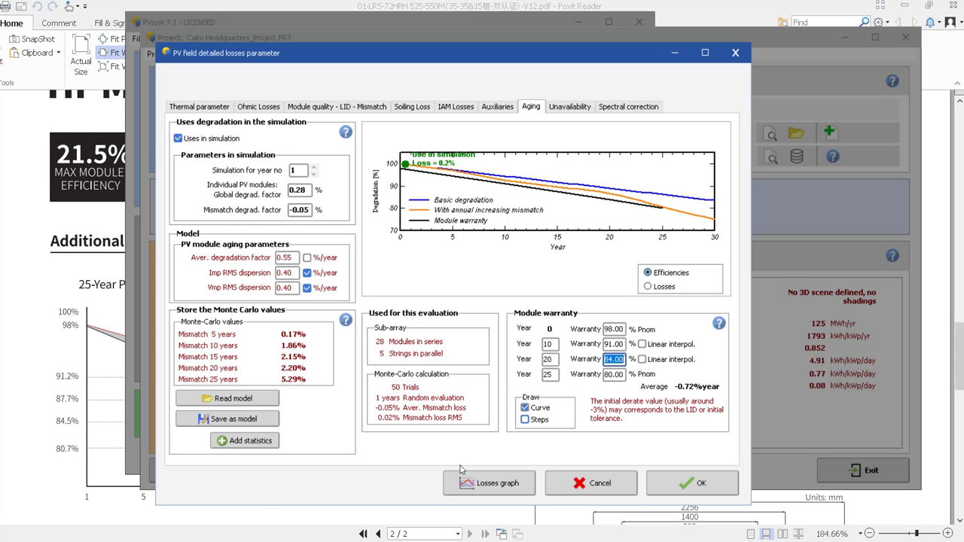
{"action": "left_click", "coordinate": [607, 344]}
{"action": "double_click", "coordinate": [607, 345]}
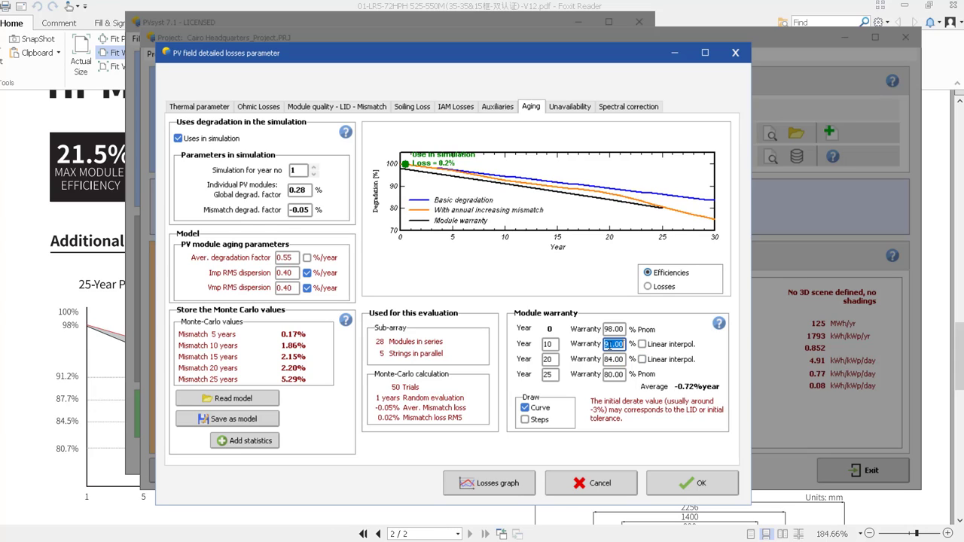
{"action": "type", "text": "92.05"}
{"action": "key", "text": "Return"}
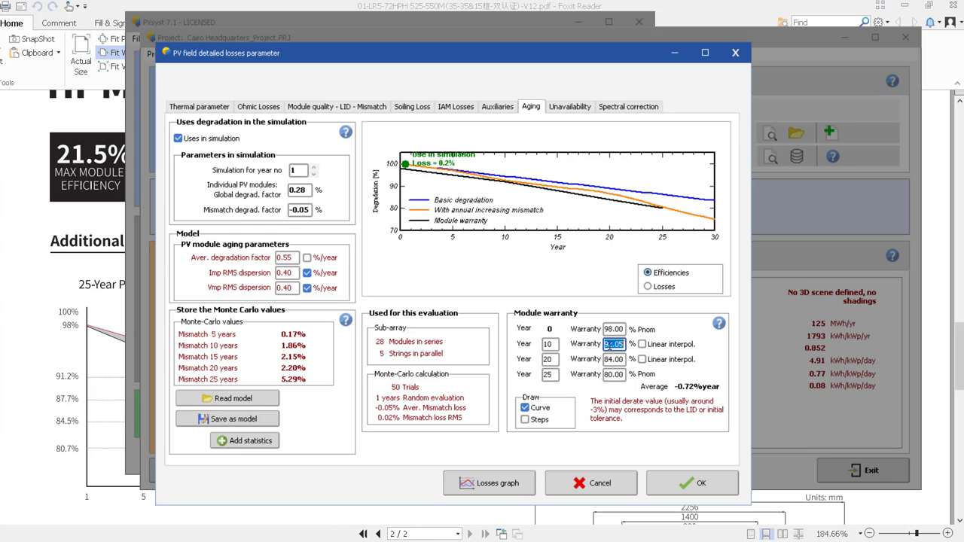
Check the datasheet's warranty chart in Foxit Reader again and set the year 20 module warranty in PVsyst to 87.85 %
{"action": "double_click", "coordinate": [614, 359]}
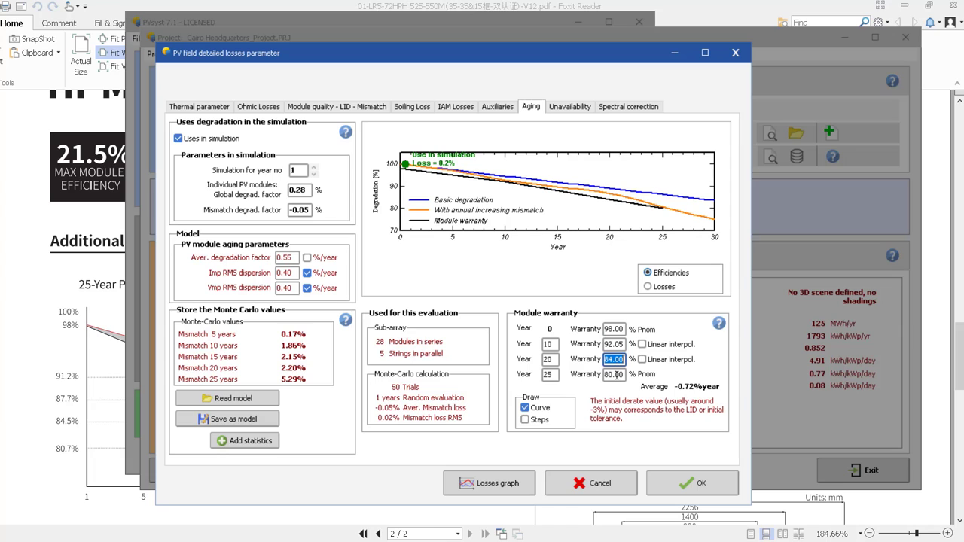
{"action": "key", "text": "alt+Tab"}
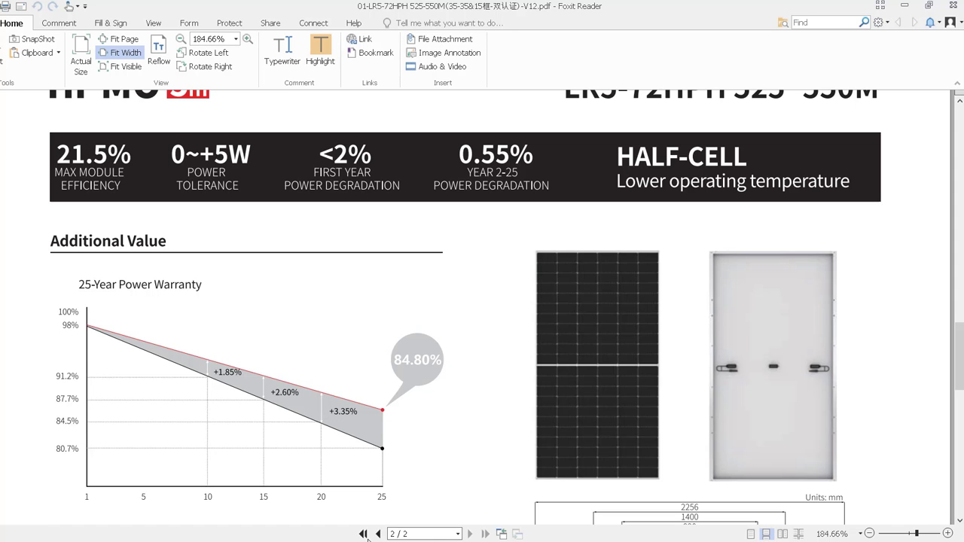
{"action": "key", "text": "alt+Tab"}
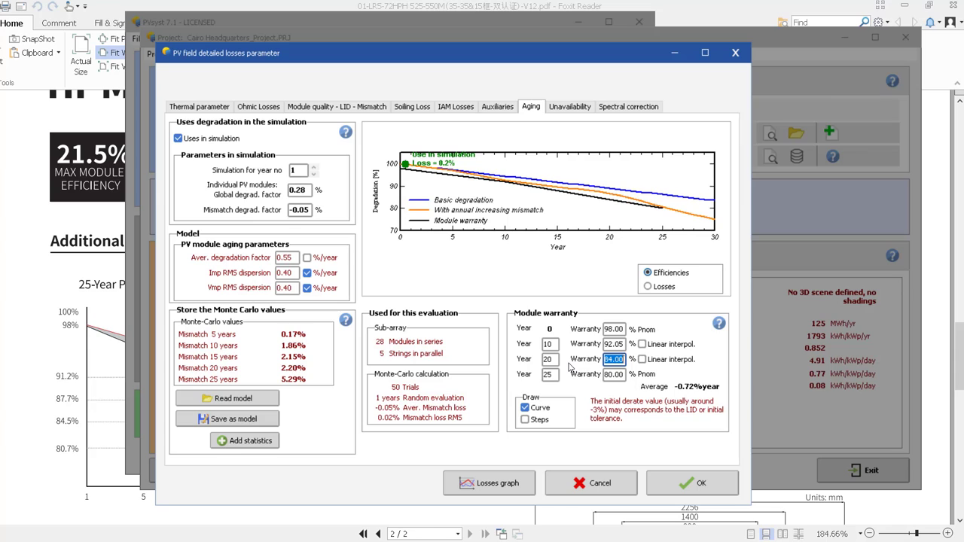
{"action": "type", "text": "87.85"}
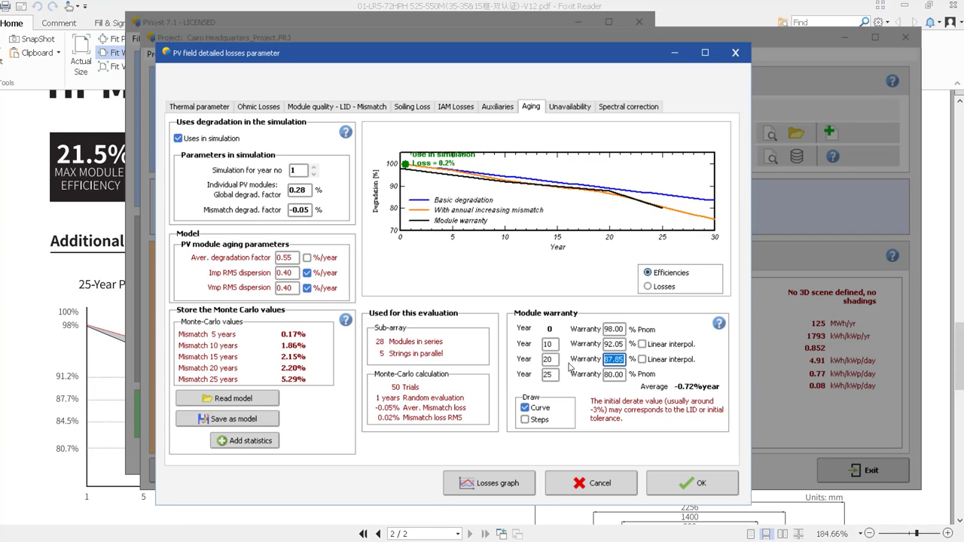
Set the year 25 module warranty to 84.80 % and switch to the datasheet's warranty chart in Foxit Reader
{"action": "left_click", "coordinate": [618, 374]}
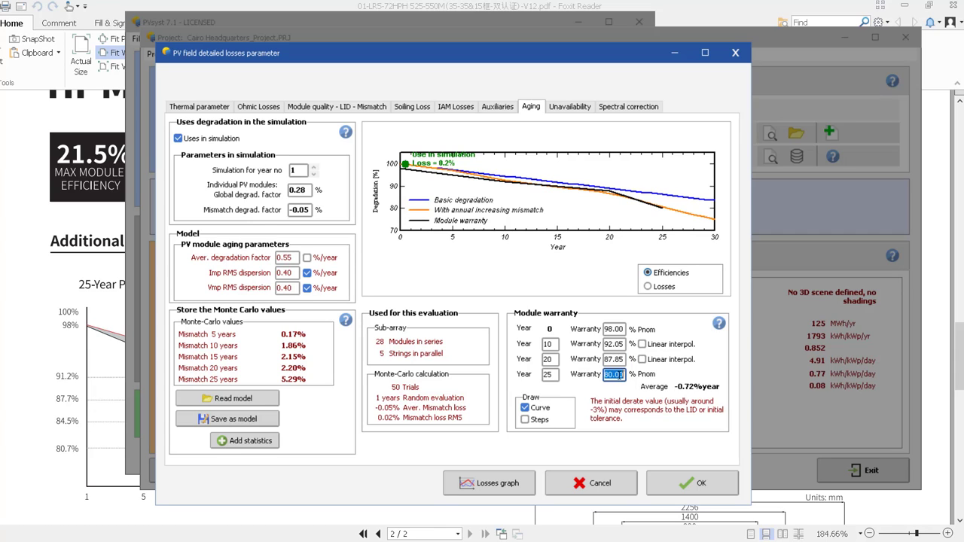
{"action": "left_click_drag", "start_coordinate": [620, 374], "coordinate": [603, 375]}
{"action": "type", "text": "84"}
{"action": "key", "text": "Return"}
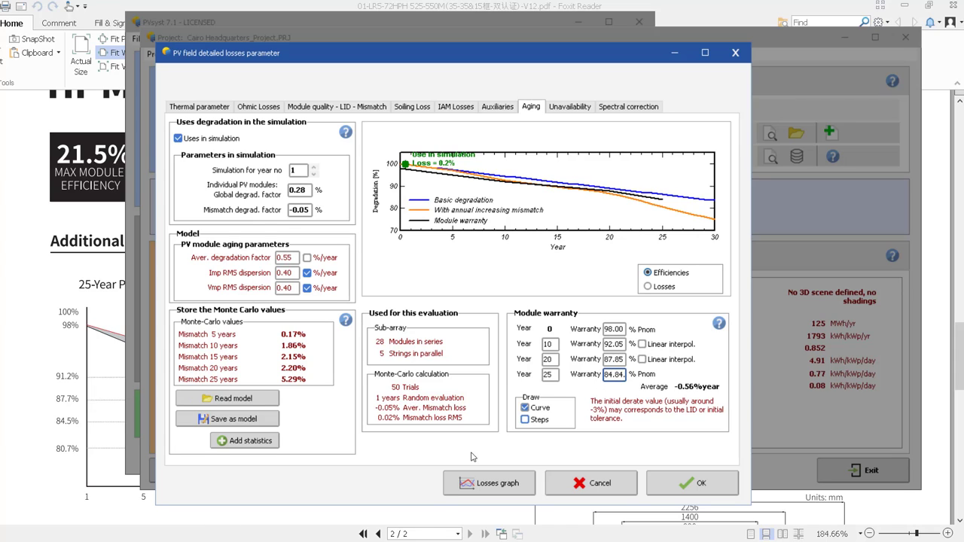
{"action": "left_click", "coordinate": [407, 541]}
{"action": "left_click_drag", "start_coordinate": [622, 374], "coordinate": [624, 374]}
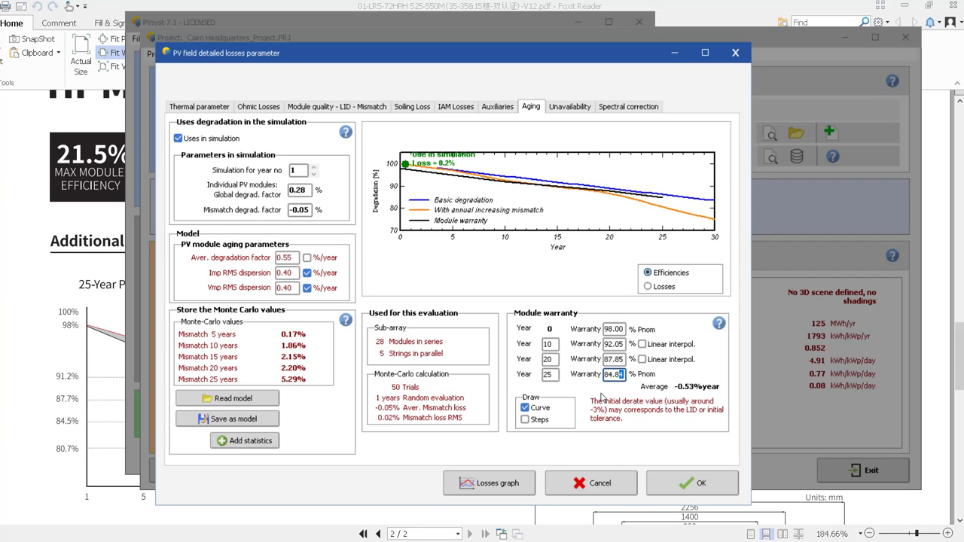
{"action": "type", "text": "8"}
{"action": "left_click", "coordinate": [617, 360]}
{"action": "left_click_drag", "start_coordinate": [625, 375], "coordinate": [619, 375]}
{"action": "type", "text": "0"}
{"action": "left_click", "coordinate": [618, 360]}
{"action": "key", "text": "alt+Tab"}
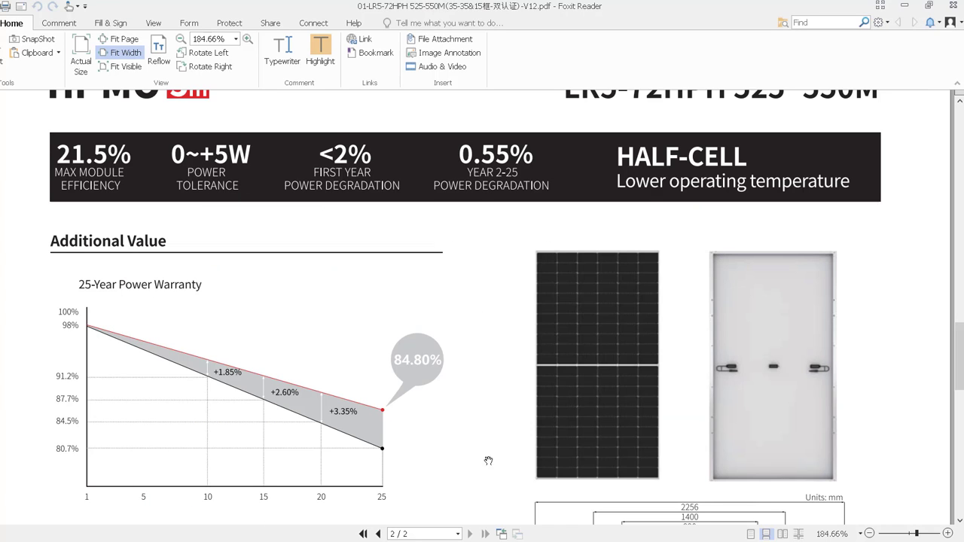
Return to PVsyst and set the aging simulation year to 5, keeping degradation used in the simulation
{"action": "key", "text": "alt+Tab"}
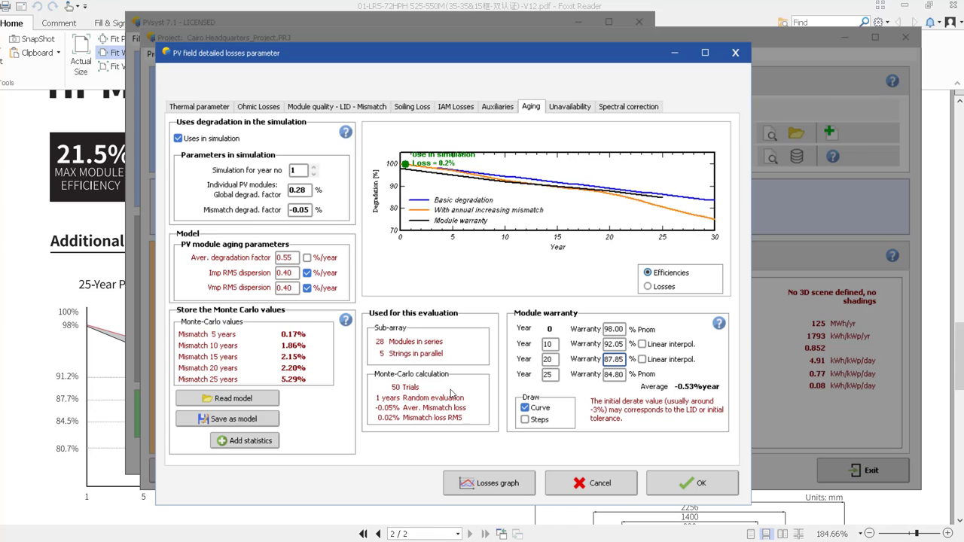
{"action": "left_click", "coordinate": [315, 168]}
{"action": "left_click", "coordinate": [315, 167]}
{"action": "left_click", "coordinate": [178, 137]}
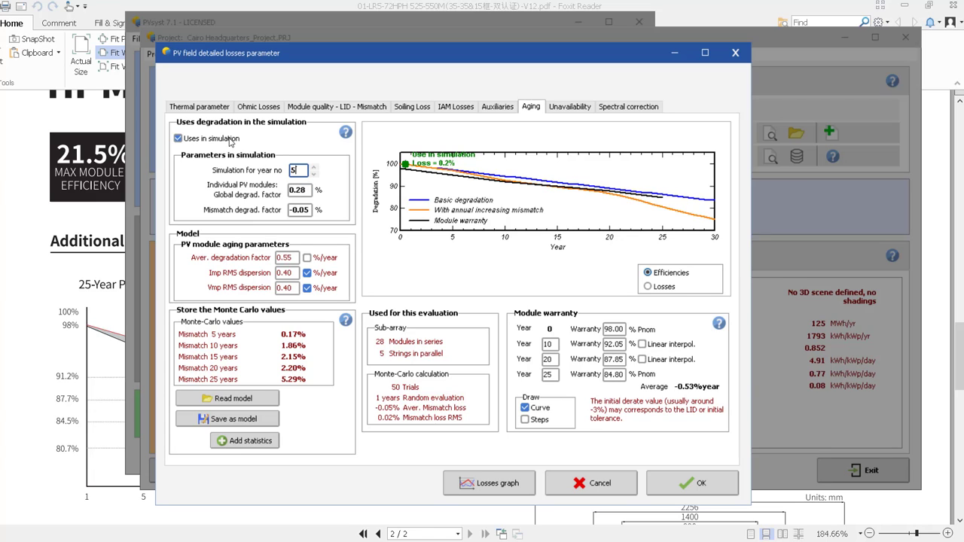
Set the system's unavailability time fraction to 1 % and spread it over 4 randomly placed periods
{"action": "left_click", "coordinate": [587, 110]}
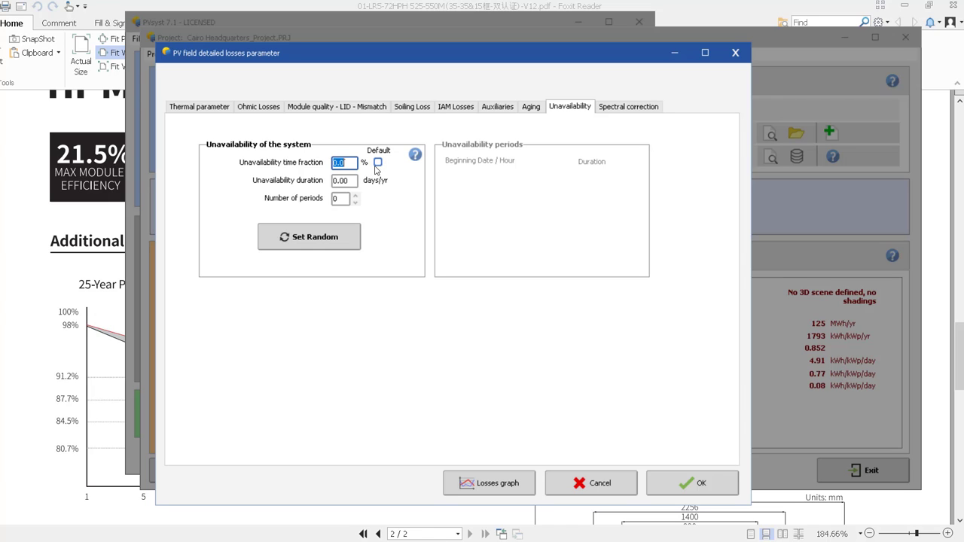
{"action": "left_click", "coordinate": [378, 163]}
{"action": "double_click", "coordinate": [343, 163]}
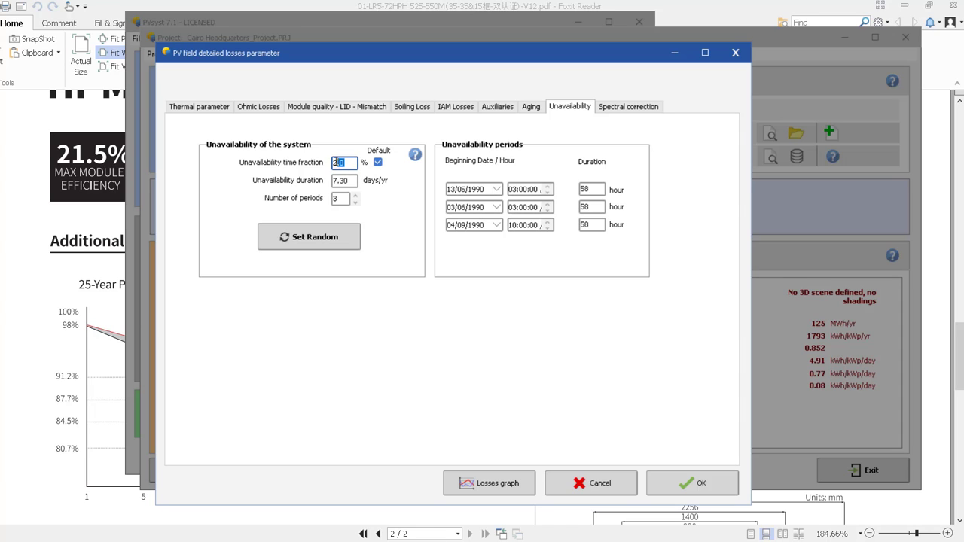
{"action": "type", "text": "1"}
{"action": "left_click", "coordinate": [347, 178]}
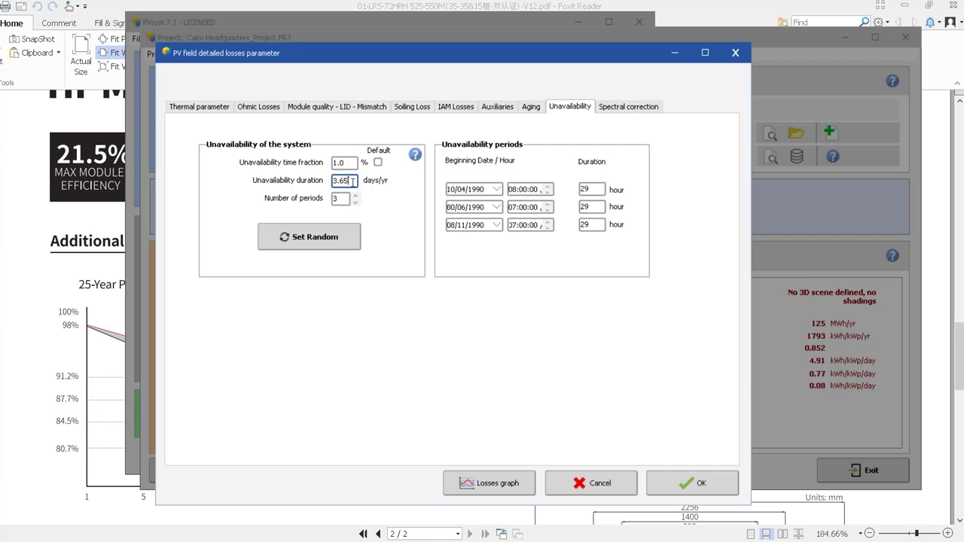
{"action": "left_click_drag", "start_coordinate": [352, 182], "coordinate": [329, 182]}
{"action": "left_click", "coordinate": [354, 193]}
{"action": "left_click", "coordinate": [329, 235]}
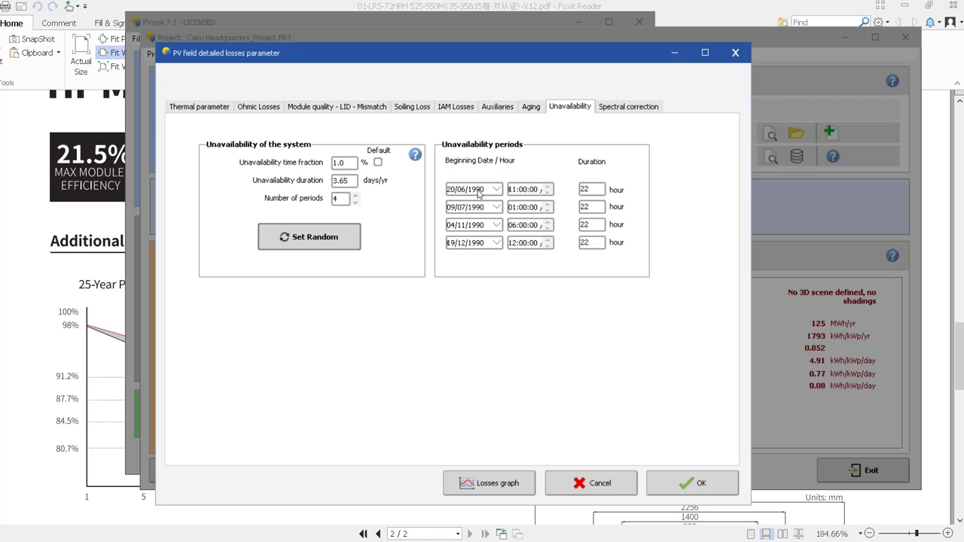
Set the duration of each of the four unavailability periods to 12 hours
{"action": "left_click", "coordinate": [593, 188]}
{"action": "double_click", "coordinate": [583, 188]}
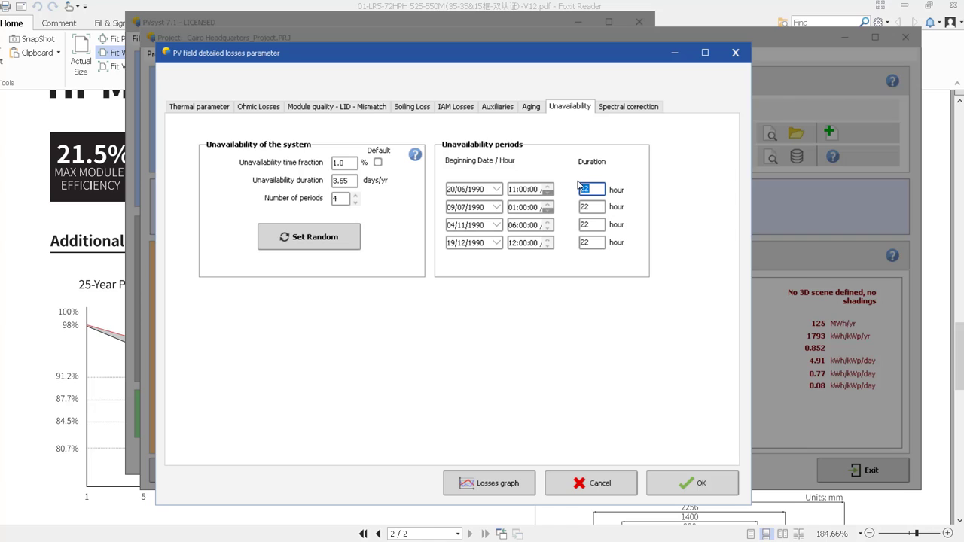
{"action": "type", "text": "12"}
{"action": "double_click", "coordinate": [585, 206]}
{"action": "type", "text": "12"}
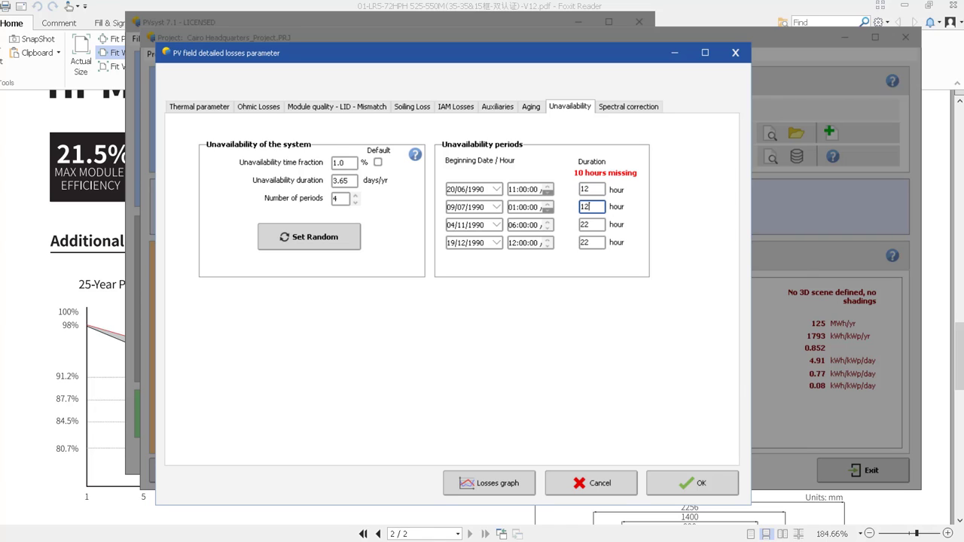
{"action": "double_click", "coordinate": [585, 223]}
{"action": "type", "text": "12"}
{"action": "double_click", "coordinate": [584, 242]}
{"action": "type", "text": "12"}
{"action": "left_click", "coordinate": [582, 188]}
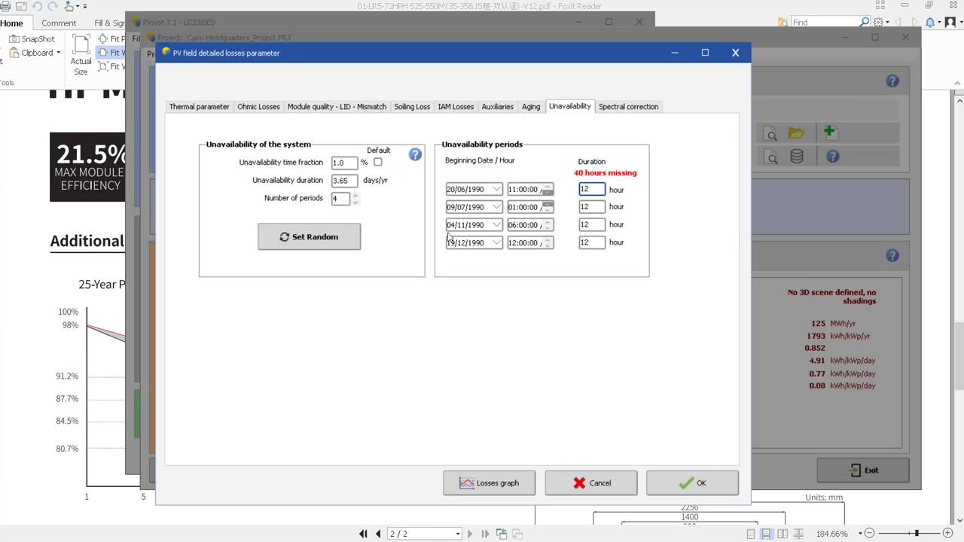
Try unavailability time fractions of 0.5 % and 0.7 %
{"action": "double_click", "coordinate": [340, 162]}
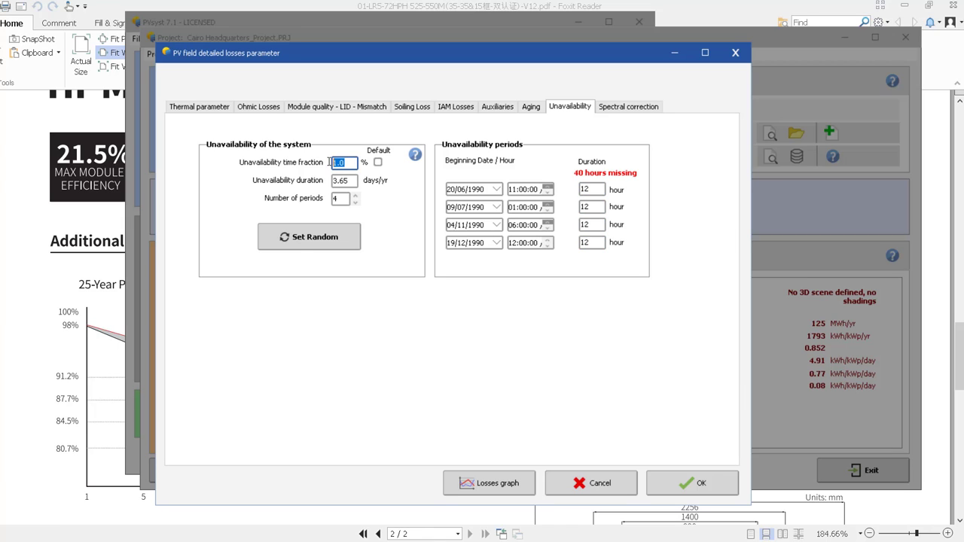
{"action": "type", "text": "0.5"}
{"action": "left_click", "coordinate": [349, 163]}
{"action": "left_click_drag", "start_coordinate": [348, 162], "coordinate": [336, 164]}
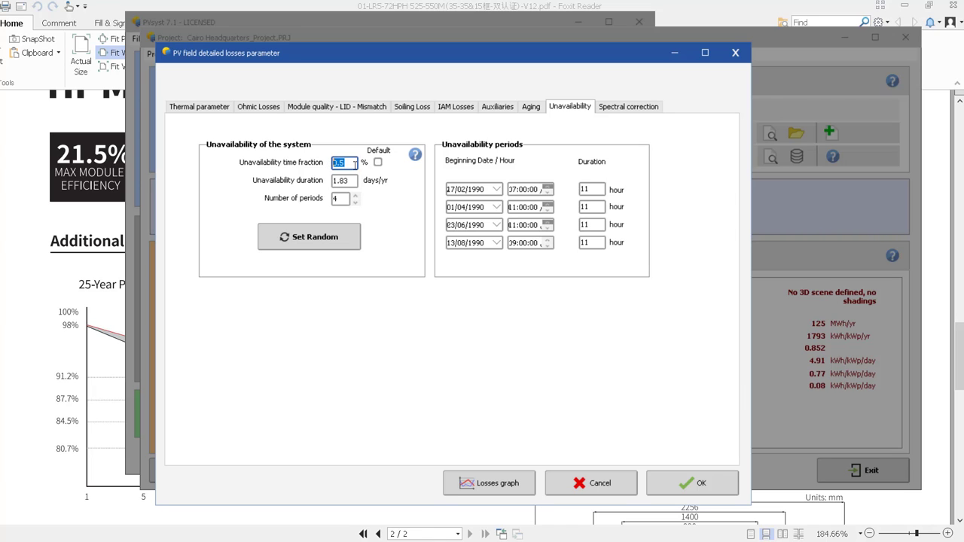
{"action": "type", "text": "0."}
{"action": "left_click", "coordinate": [348, 180]}
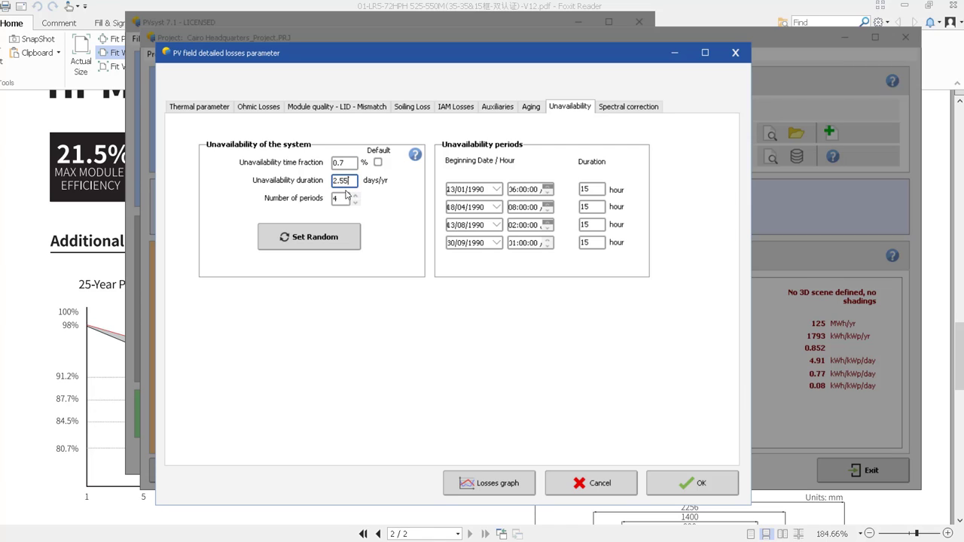
{"action": "left_click", "coordinate": [347, 198]}
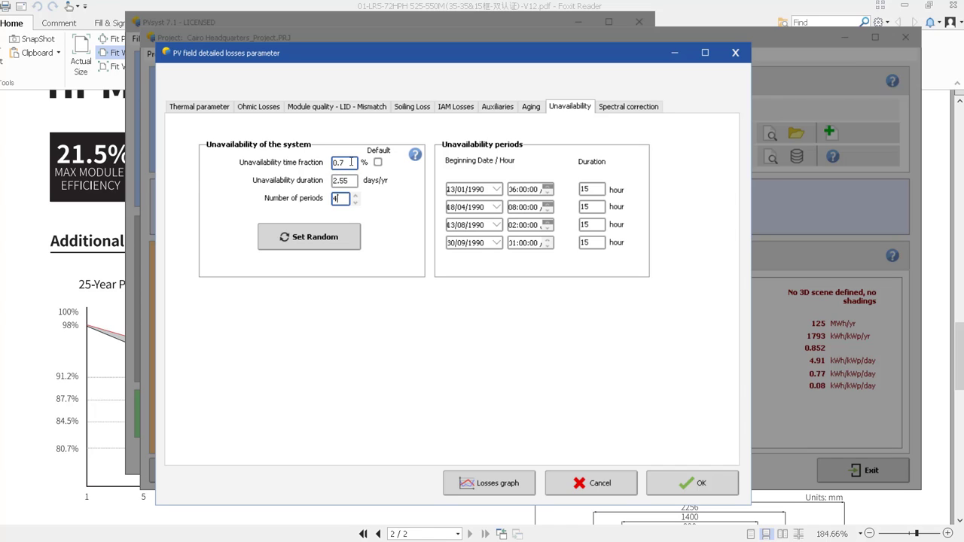
Set the unavailability time fraction to 0.5 % and randomize the four unavailability periods several times
{"action": "double_click", "coordinate": [350, 161]}
{"action": "type", "text": "0.5"}
{"action": "key", "text": "Return"}
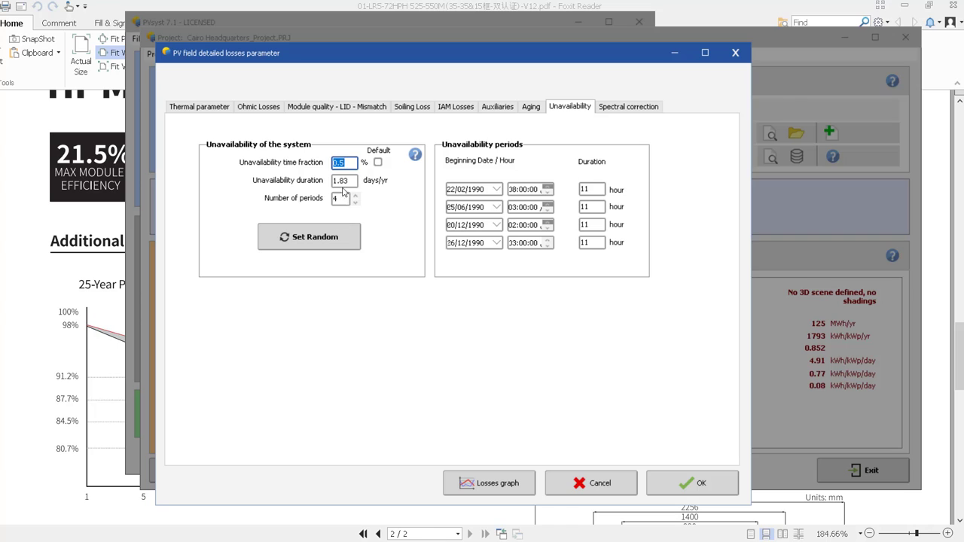
{"action": "key", "text": "Tab"}
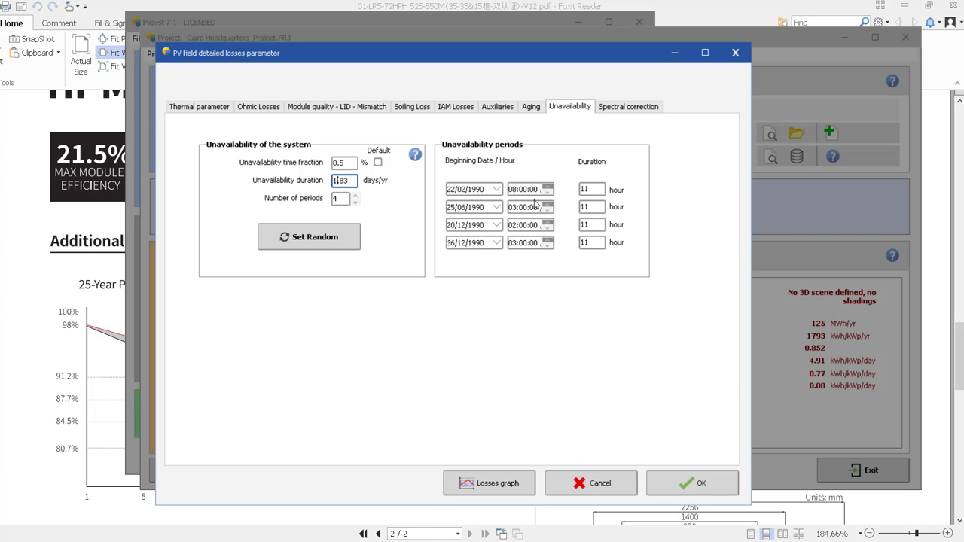
{"action": "left_click", "coordinate": [332, 240]}
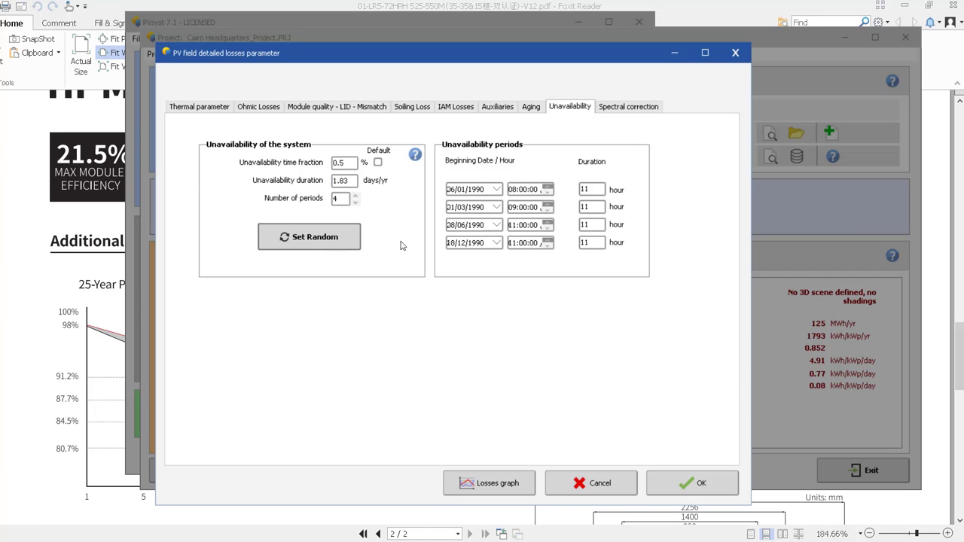
{"action": "left_click", "coordinate": [345, 240]}
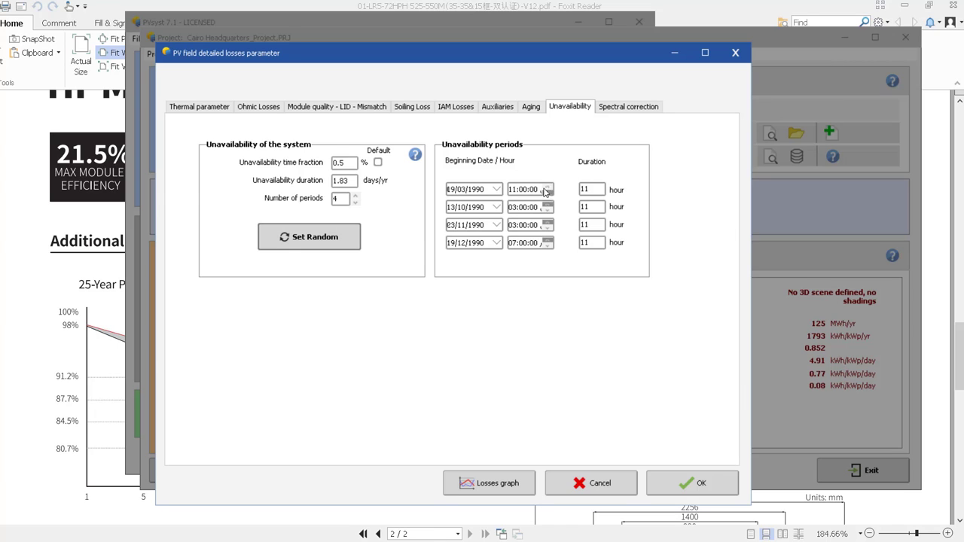
{"action": "left_click", "coordinate": [320, 243]}
{"action": "left_click", "coordinate": [591, 205]}
Try 24/12/1990 as the start date of the first unavailability period, and randomize all the periods again
{"action": "left_click", "coordinate": [495, 193]}
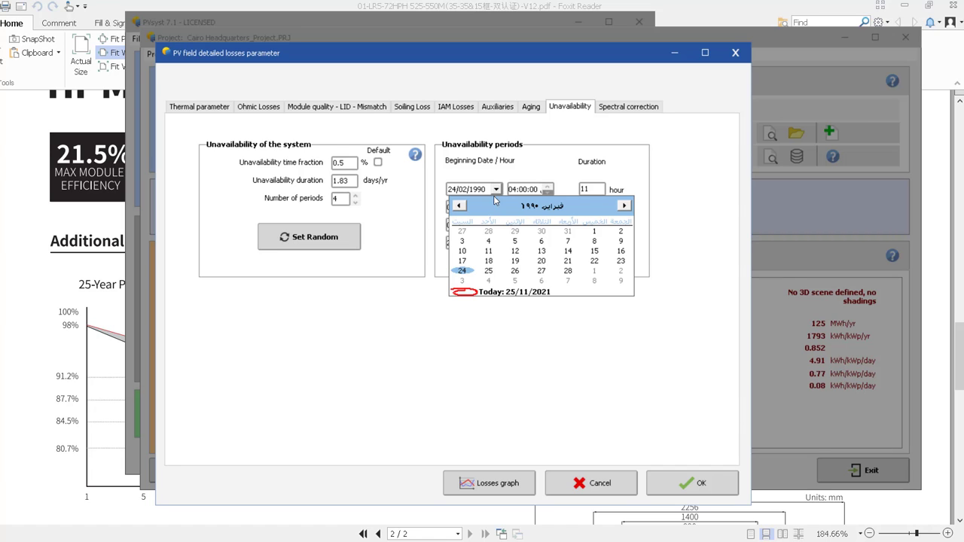
{"action": "left_click", "coordinate": [623, 205]}
{"action": "left_click", "coordinate": [624, 205]}
{"action": "left_click", "coordinate": [624, 205]}
{"action": "left_click", "coordinate": [623, 205]}
{"action": "left_click", "coordinate": [624, 206]}
{"action": "left_click", "coordinate": [623, 206]}
{"action": "left_click", "coordinate": [624, 205]}
{"action": "left_click", "coordinate": [623, 205]}
{"action": "left_click", "coordinate": [623, 206]}
{"action": "left_click", "coordinate": [624, 205]}
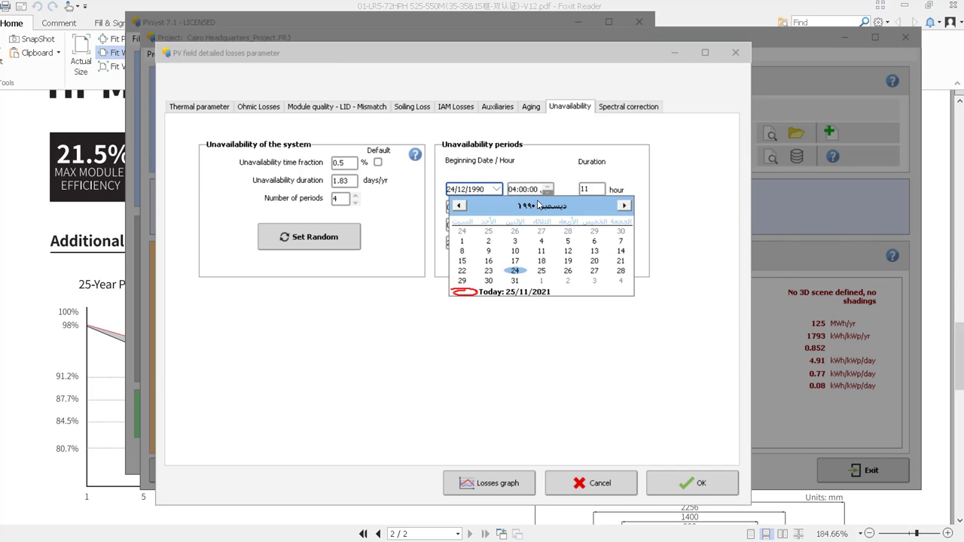
{"action": "left_click", "coordinate": [526, 310]}
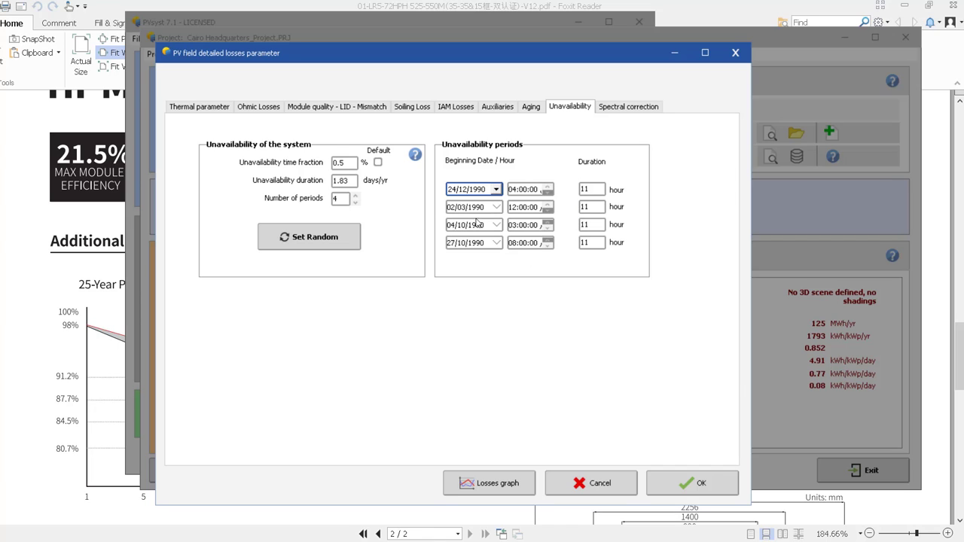
{"action": "left_click", "coordinate": [299, 240]}
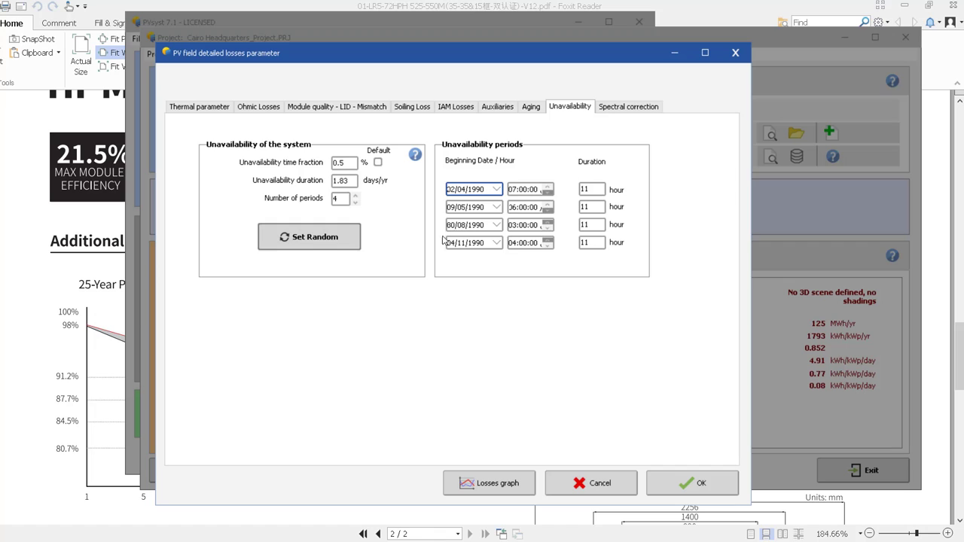
Enable spectral correction in the simulation with coefficients according to the PV module technology, and accept the detailed losses
{"action": "left_click", "coordinate": [614, 109]}
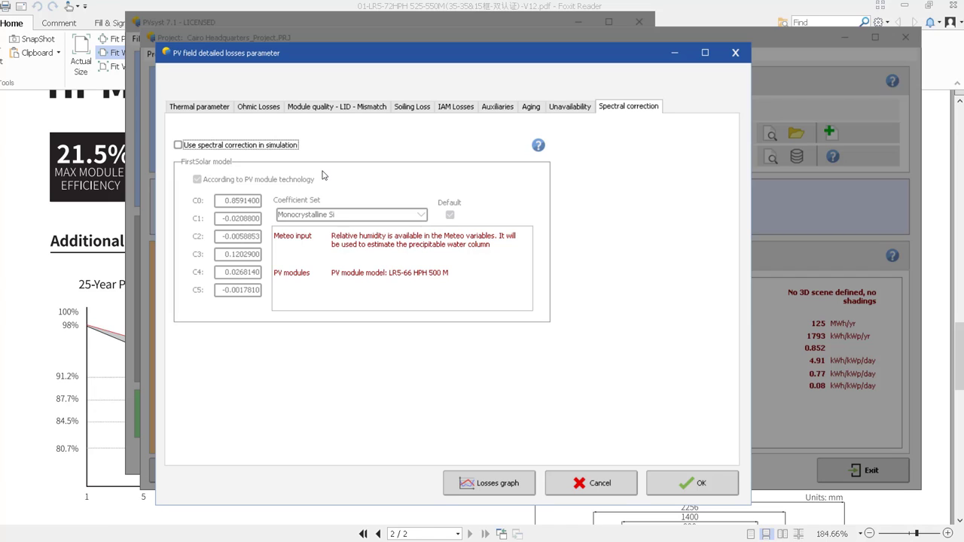
{"action": "left_click", "coordinate": [297, 147]}
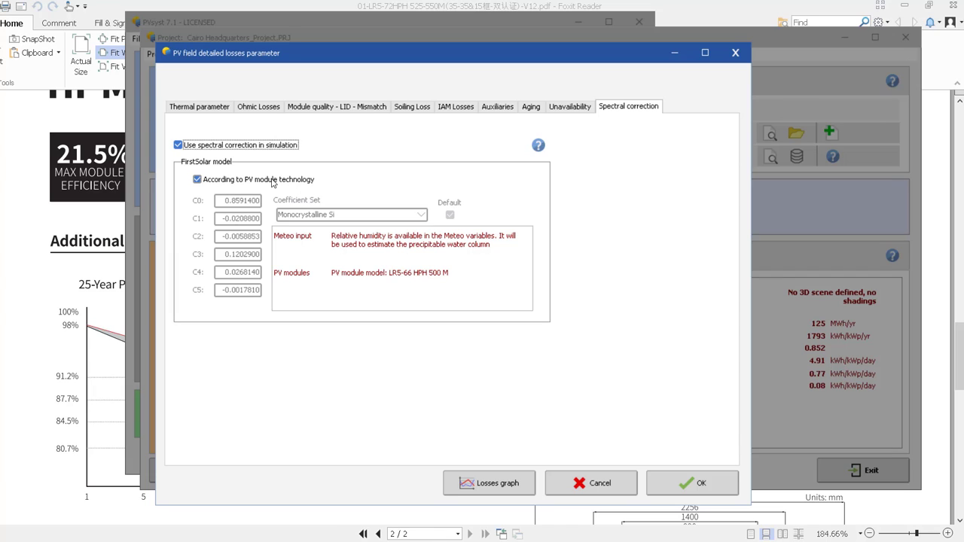
{"action": "left_click", "coordinate": [273, 181]}
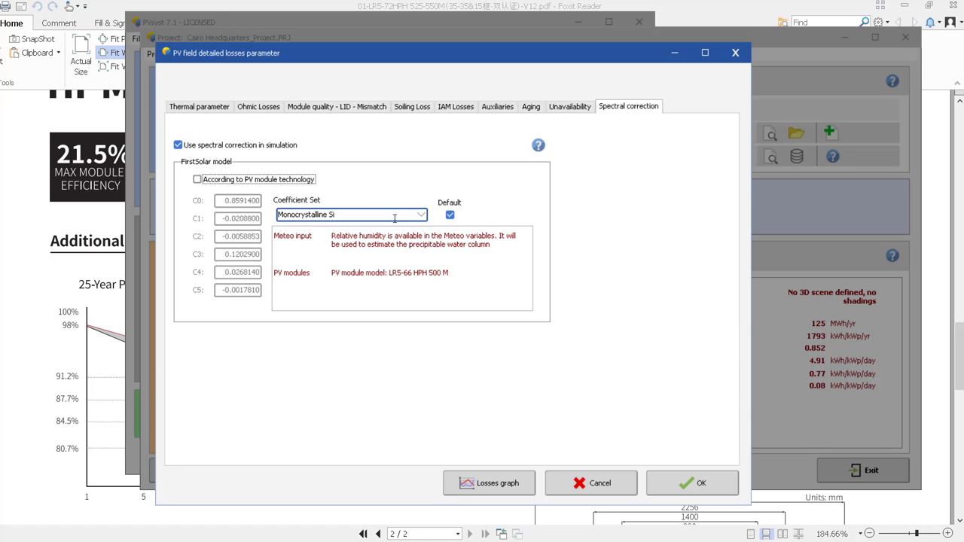
{"action": "left_click", "coordinate": [421, 216]}
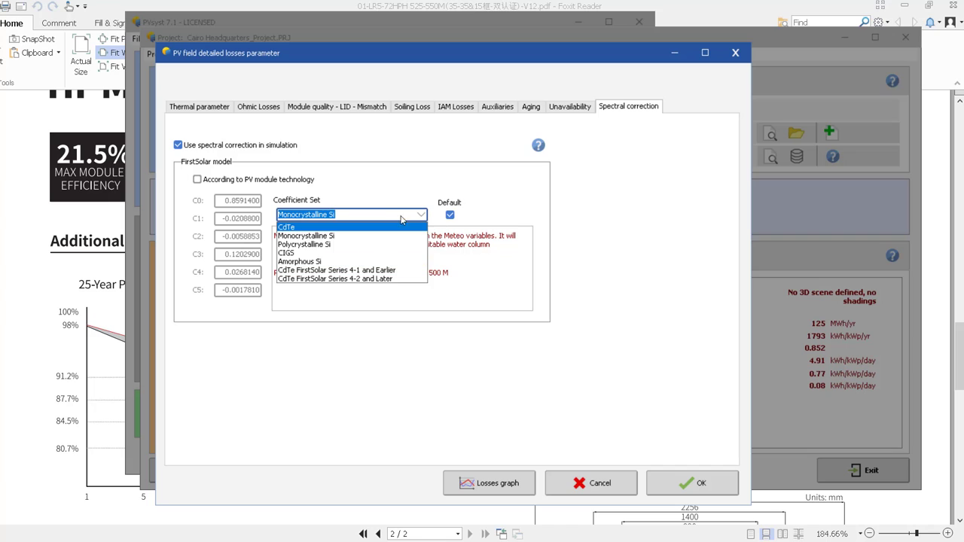
{"action": "left_click", "coordinate": [422, 216]}
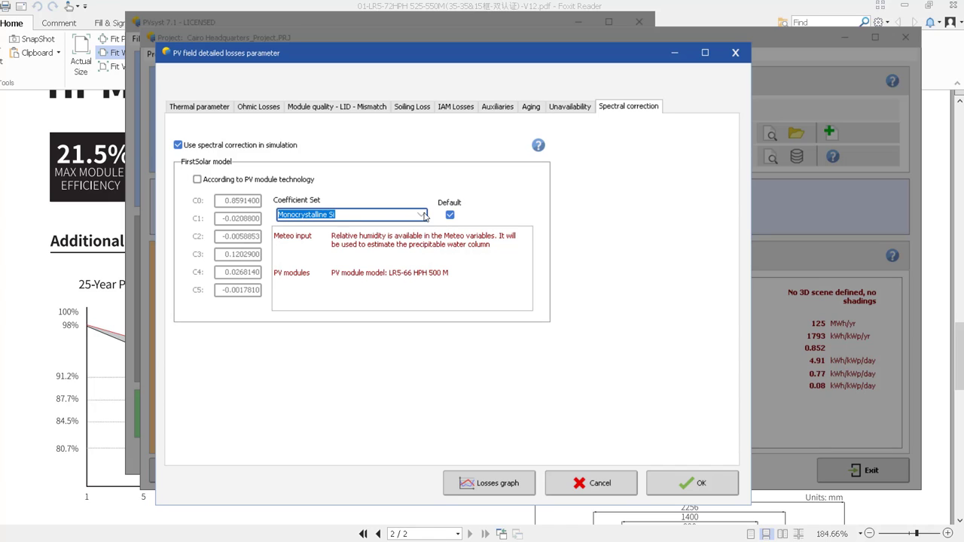
{"action": "left_click", "coordinate": [223, 179]}
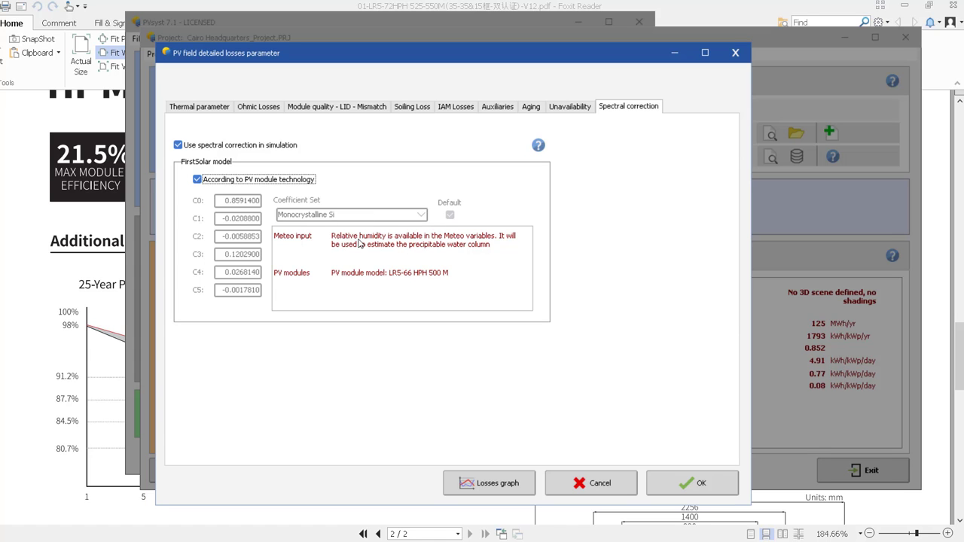
{"action": "left_click", "coordinate": [680, 486]}
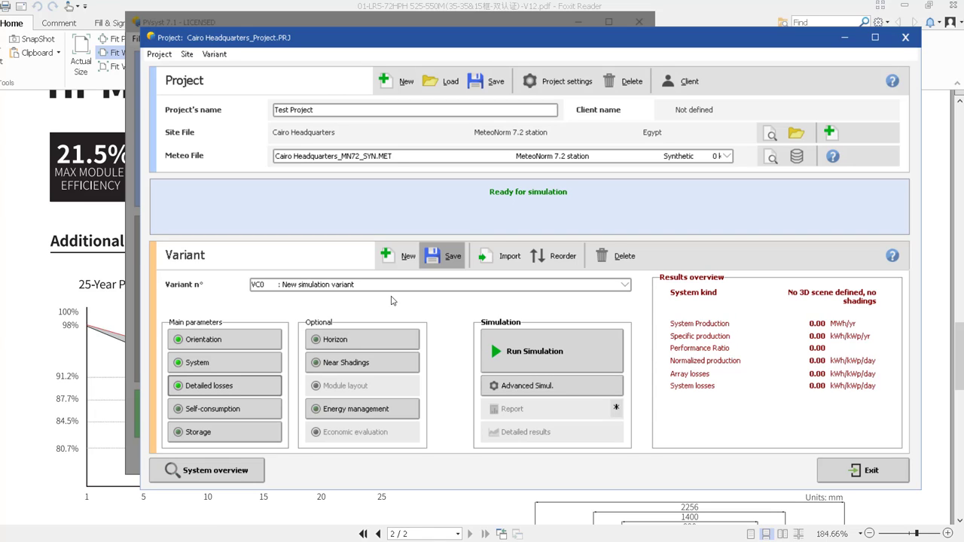
Rename variant VC0 as "Simulation with Detailed Losses" and run the simulation
{"action": "left_click", "coordinate": [368, 286]}
{"action": "left_click_drag", "start_coordinate": [368, 285], "coordinate": [284, 289]}
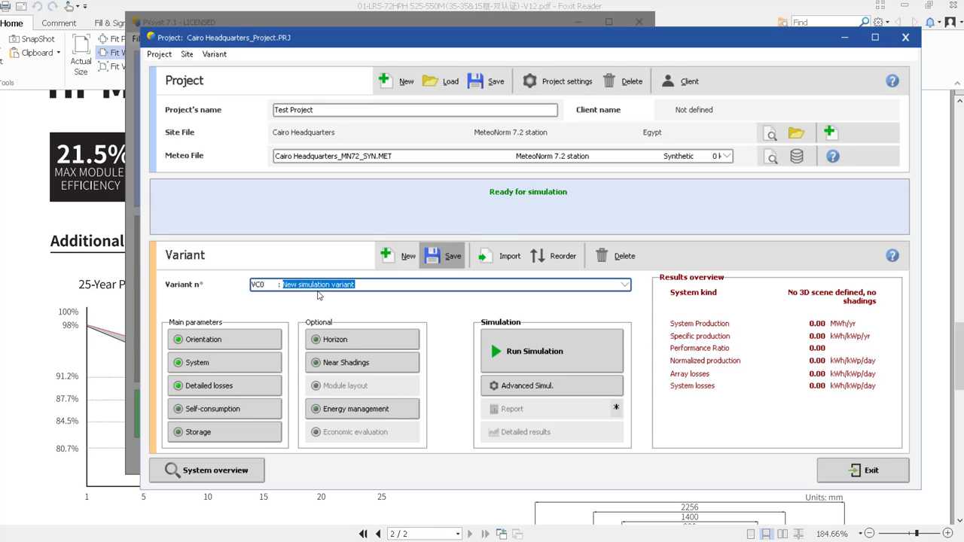
{"action": "type", "text": "S"}
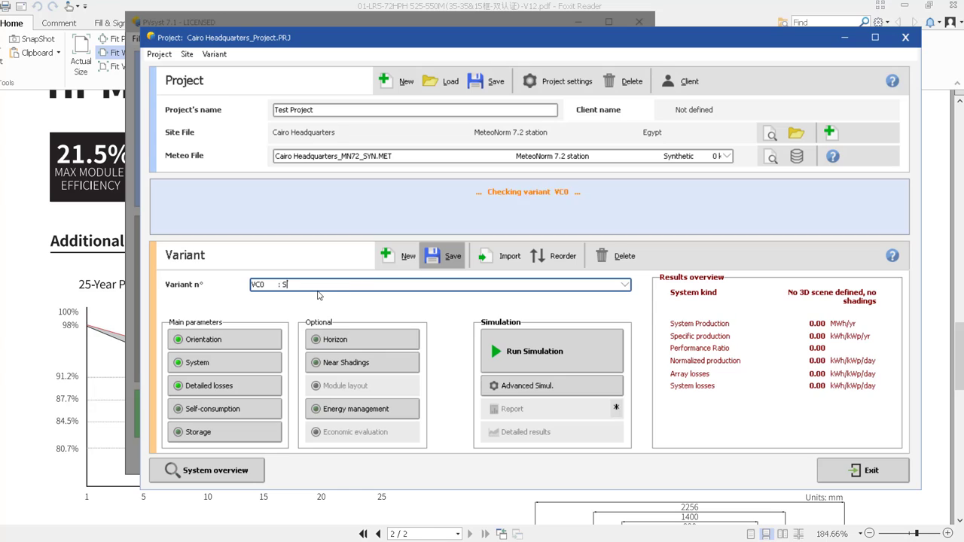
{"action": "type", "text": "imulatio"}
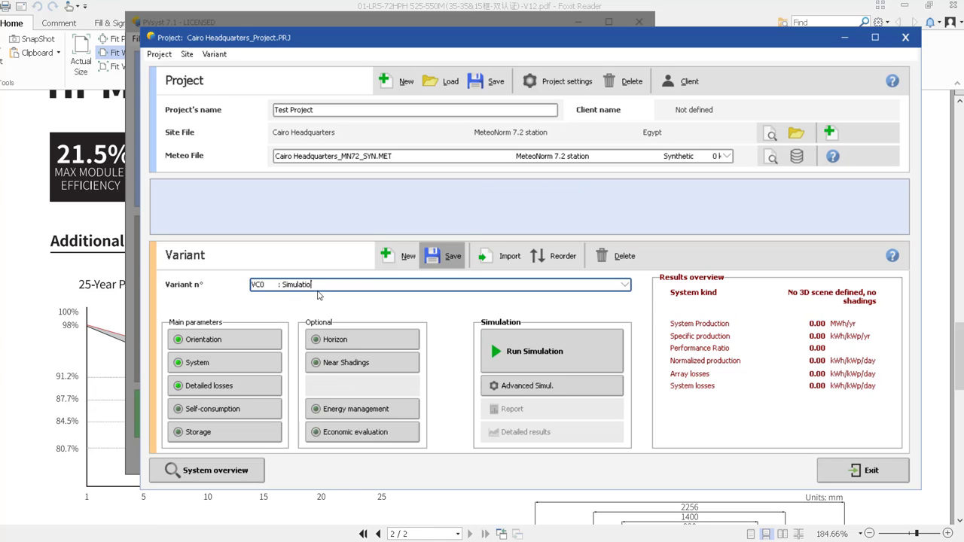
{"action": "type", "text": "n "}
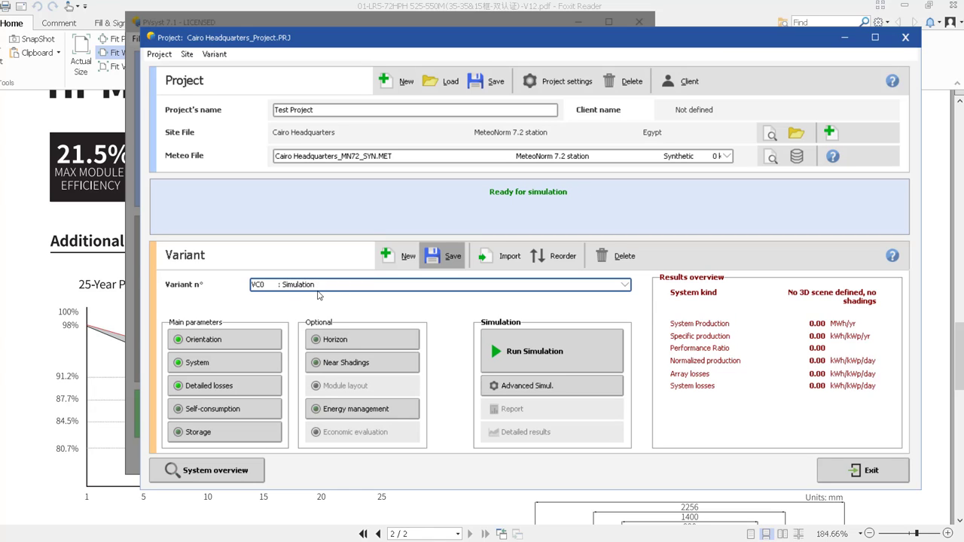
{"action": "type", "text": "with Detailed "}
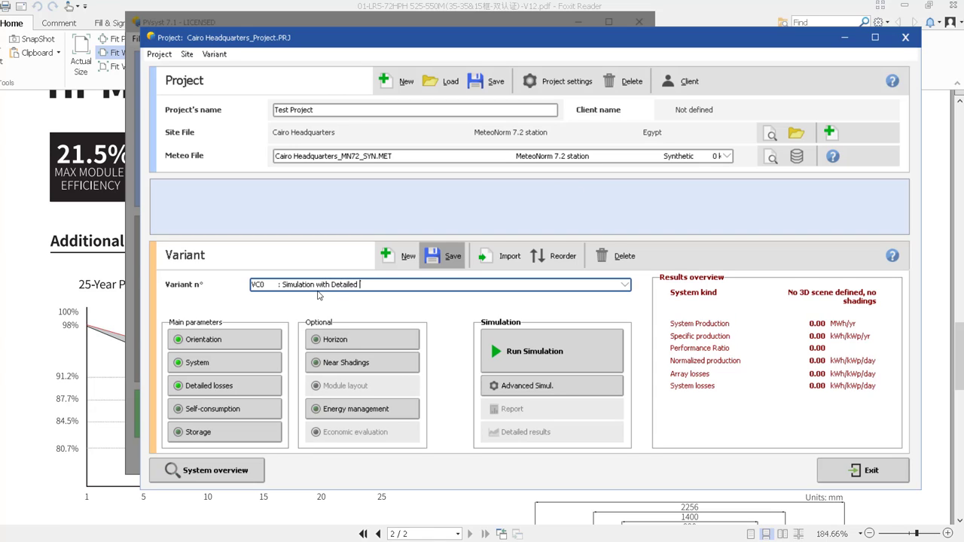
{"action": "type", "text": "Lo"}
{"action": "type", "text": "sses"}
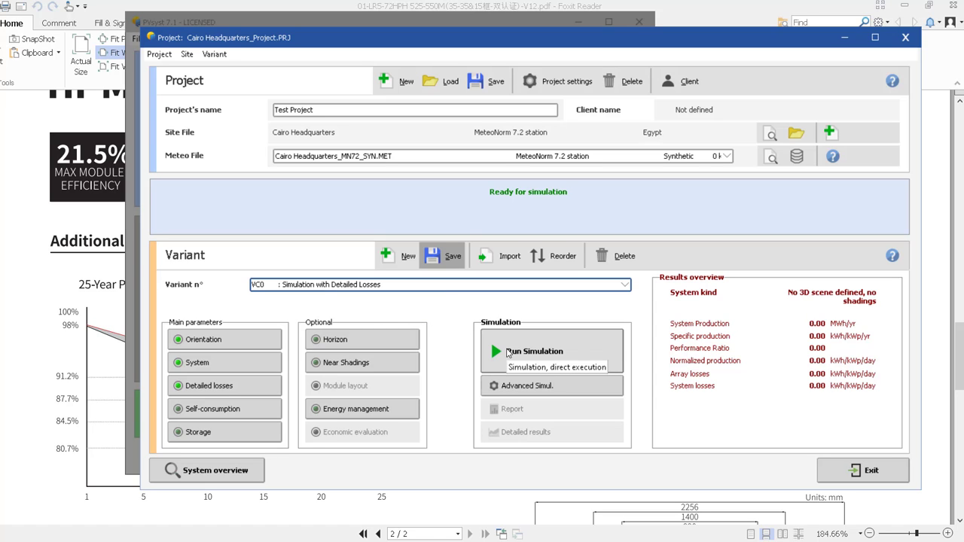
{"action": "left_click", "coordinate": [508, 352]}
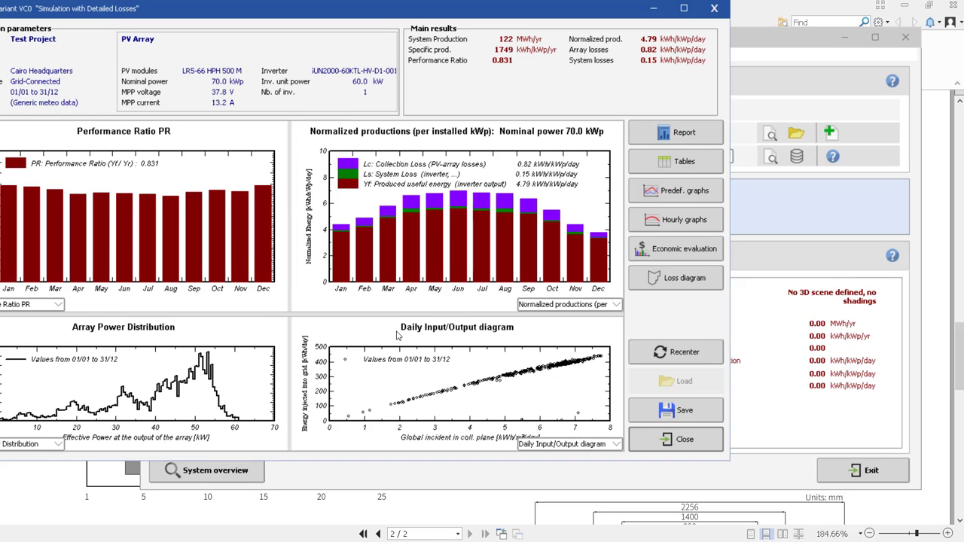
Save the simulation with detailed losses as a new variant and close its results
{"action": "left_click", "coordinate": [680, 407]}
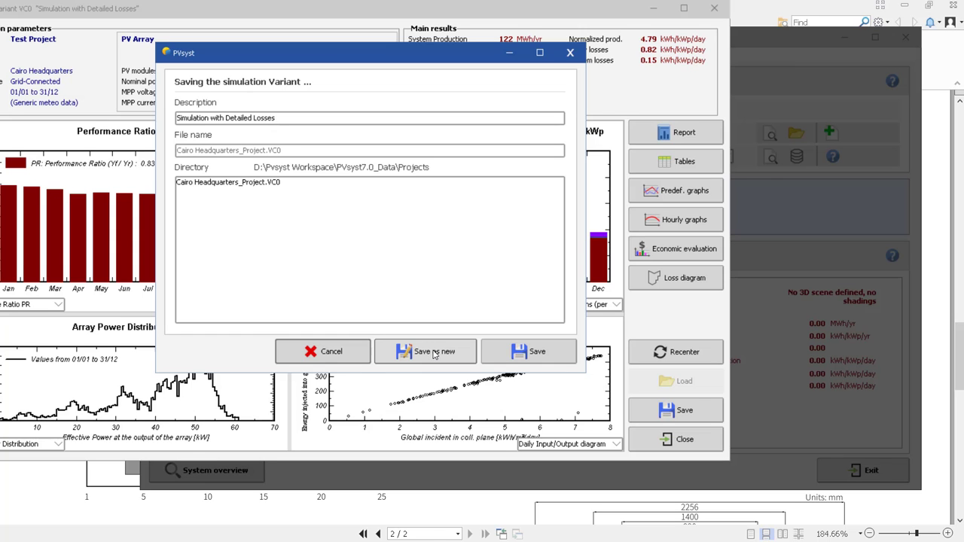
{"action": "left_click", "coordinate": [434, 354]}
{"action": "left_click", "coordinate": [543, 325]}
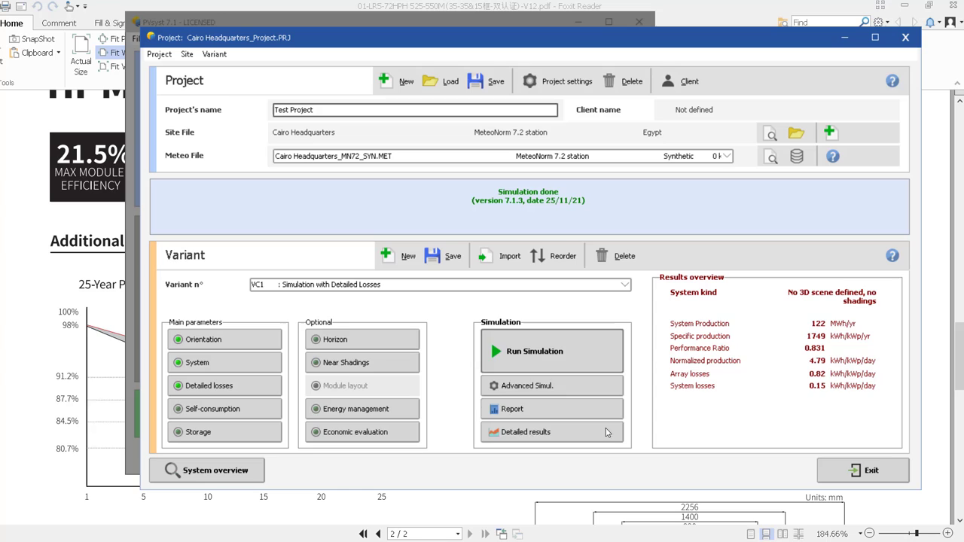
{"action": "left_click", "coordinate": [681, 439]}
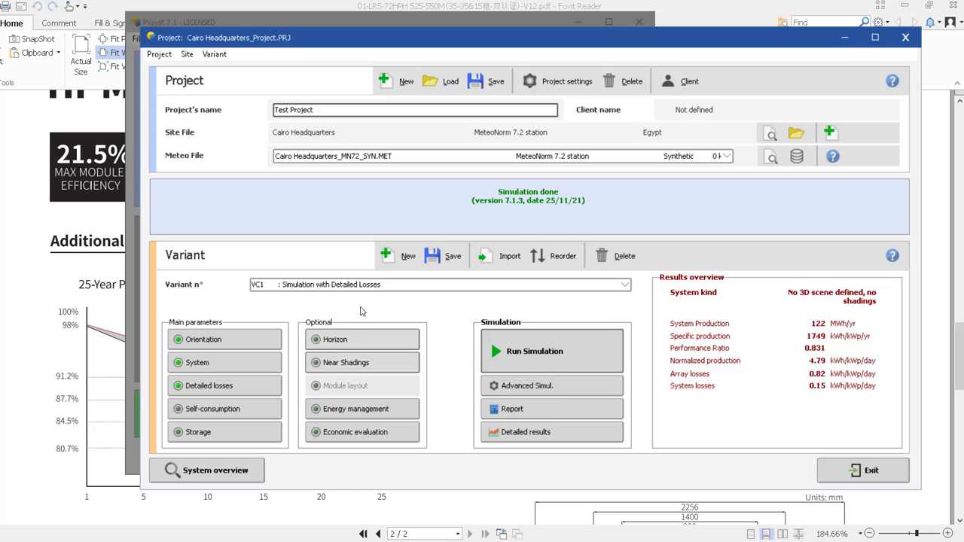
Load variant VC0 "New simulation variant" and open its report at the loss diagram on page 5
{"action": "left_click", "coordinate": [353, 285]}
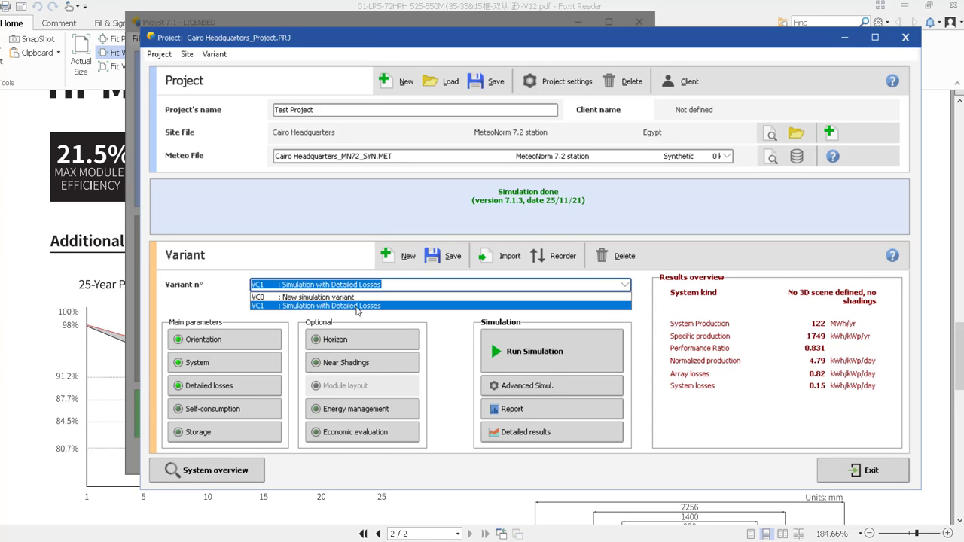
{"action": "left_click", "coordinate": [381, 300]}
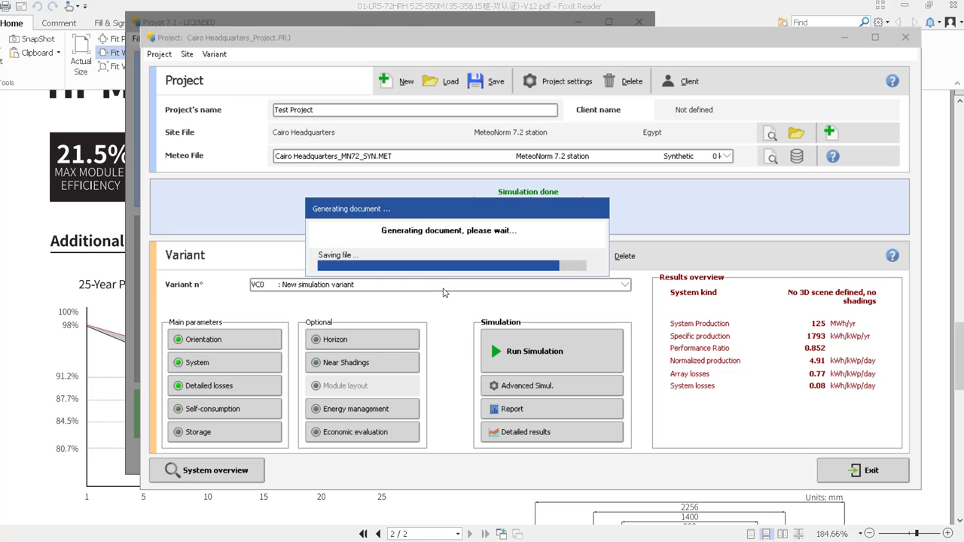
{"action": "scroll", "coordinate": [443, 305], "scroll_direction": "down", "scroll_amount": 5}
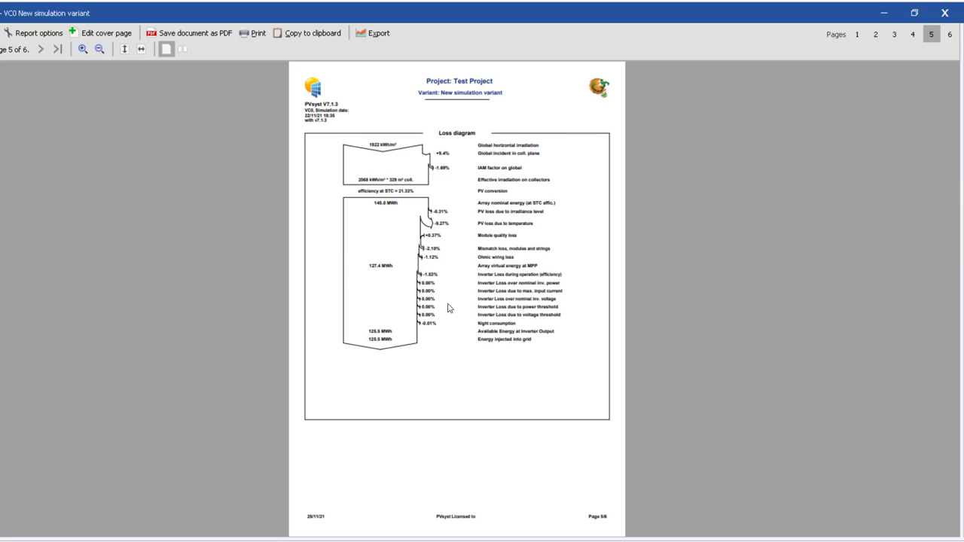
{"action": "scroll", "coordinate": [456, 305], "scroll_direction": "up", "scroll_amount": 1}
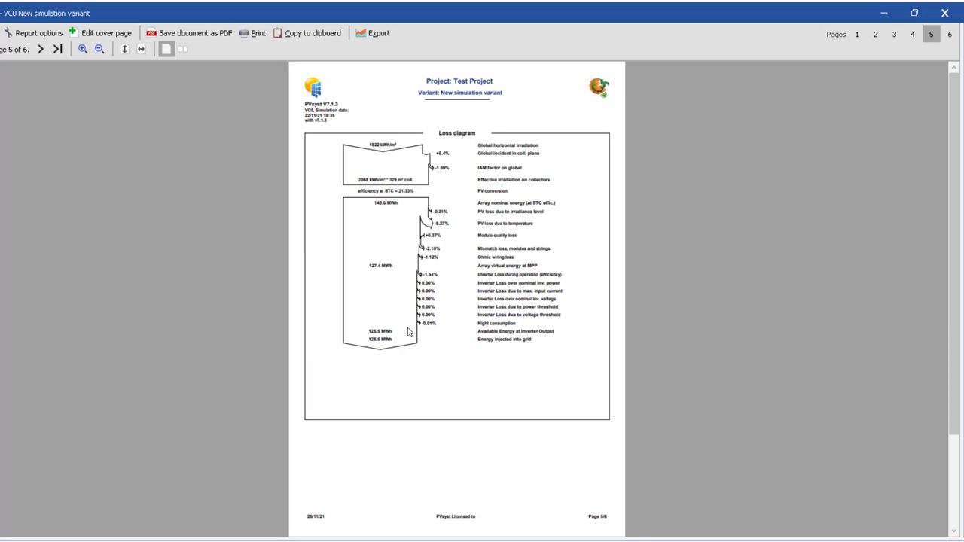
Examine the loss diagram of variant VC0 from irradiation down to the energy injected into grid, and close the report
{"action": "scroll", "coordinate": [411, 331], "scroll_direction": "up", "scroll_amount": 1, "text": "ctrl"}
{"action": "scroll", "coordinate": [406, 346], "scroll_direction": "up", "scroll_amount": 1, "text": "ctrl"}
{"action": "scroll", "coordinate": [314, 381], "scroll_direction": "down", "scroll_amount": 3}
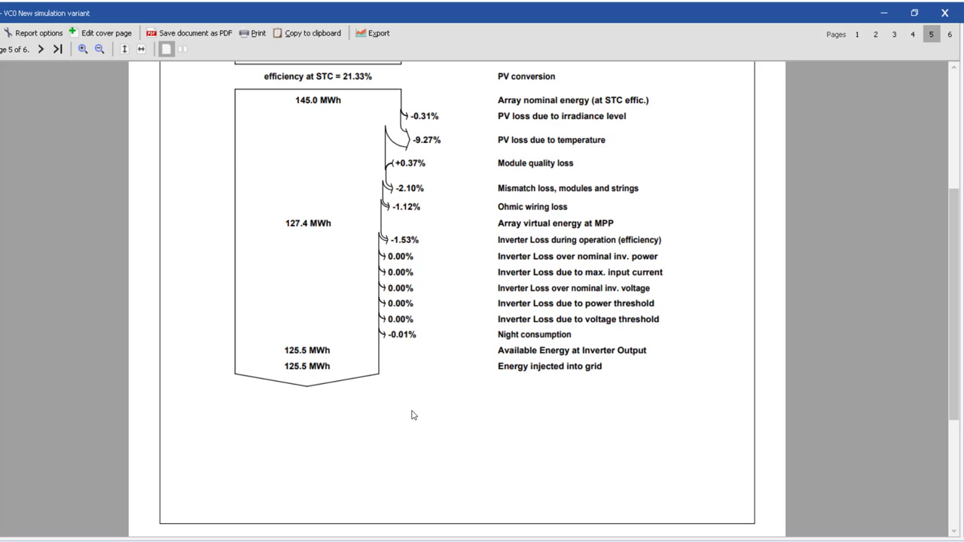
{"action": "scroll", "coordinate": [411, 415], "scroll_direction": "up", "scroll_amount": 1}
{"action": "scroll", "coordinate": [417, 411], "scroll_direction": "down", "scroll_amount": 2}
{"action": "scroll", "coordinate": [437, 373], "scroll_direction": "up", "scroll_amount": 2}
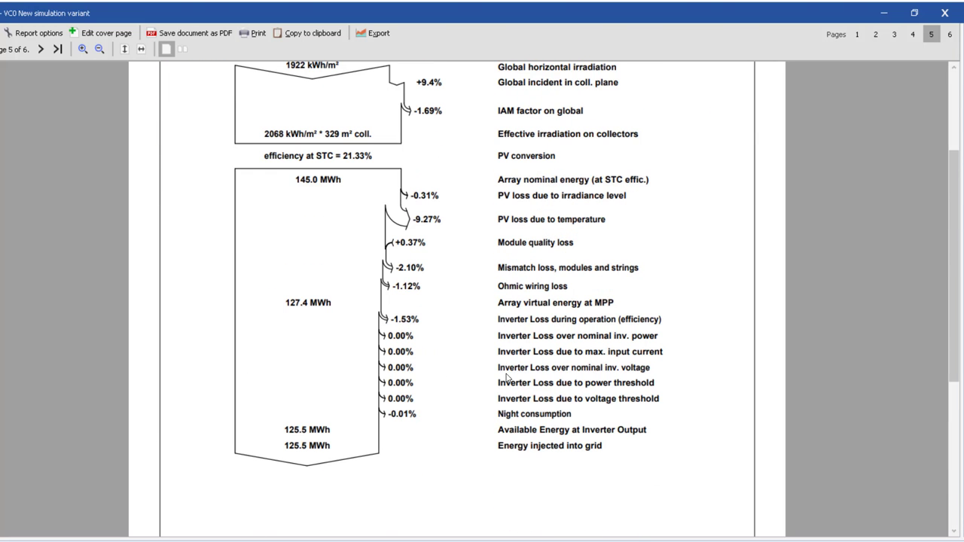
{"action": "scroll", "coordinate": [452, 111], "scroll_direction": "up", "scroll_amount": 2}
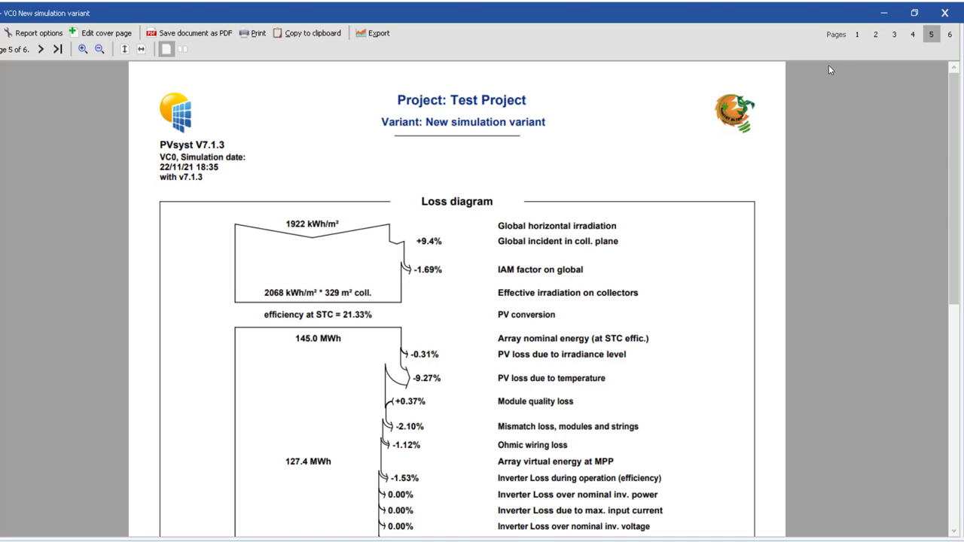
{"action": "scroll", "coordinate": [457, 301], "scroll_direction": "down", "scroll_amount": 3}
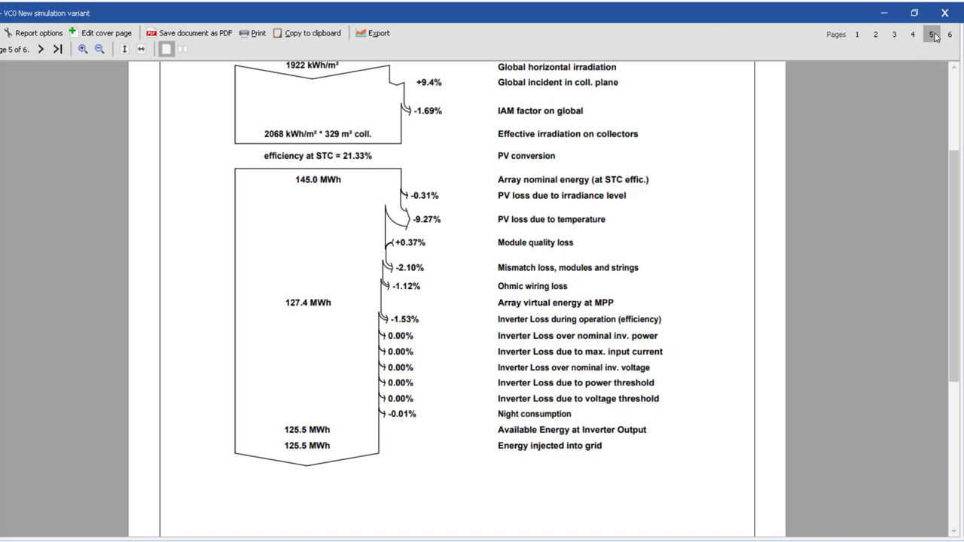
{"action": "left_click", "coordinate": [947, 22]}
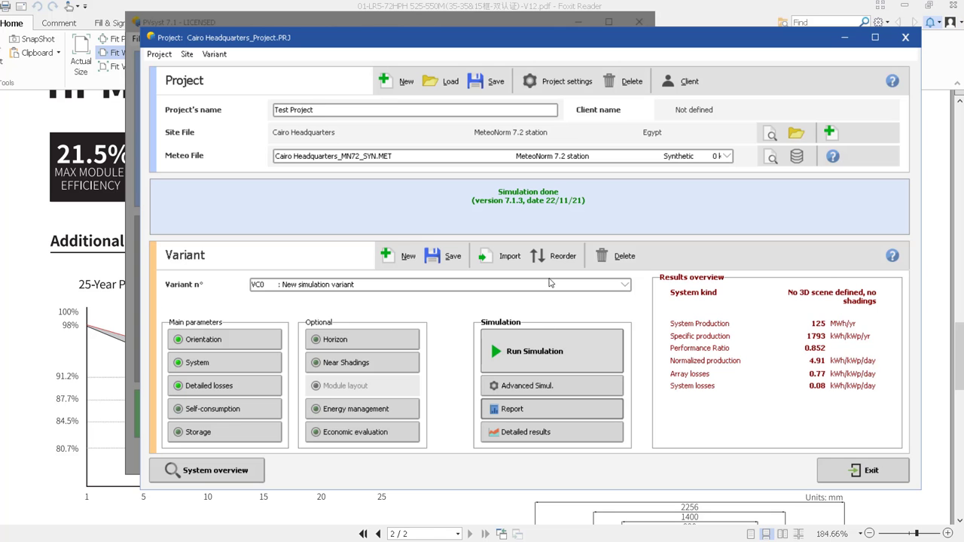
Load variant VC1 "Simulation with Detailed Losses" and open its report at the loss diagram on page 6
{"action": "left_click", "coordinate": [625, 288]}
{"action": "left_click", "coordinate": [490, 312]}
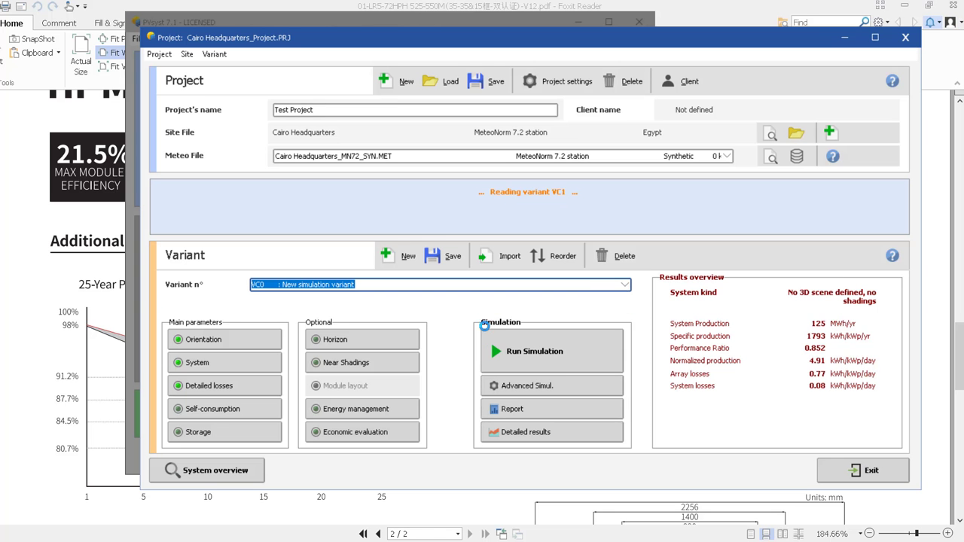
{"action": "left_click", "coordinate": [490, 410]}
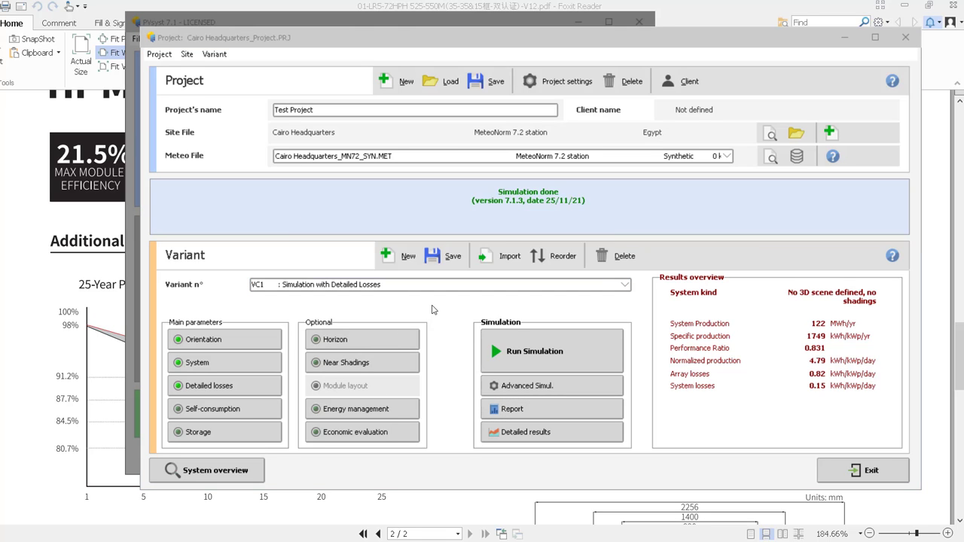
{"action": "scroll", "coordinate": [606, 257], "scroll_direction": "down", "scroll_amount": 3}
{"action": "scroll", "coordinate": [606, 258], "scroll_direction": "down", "scroll_amount": 2}
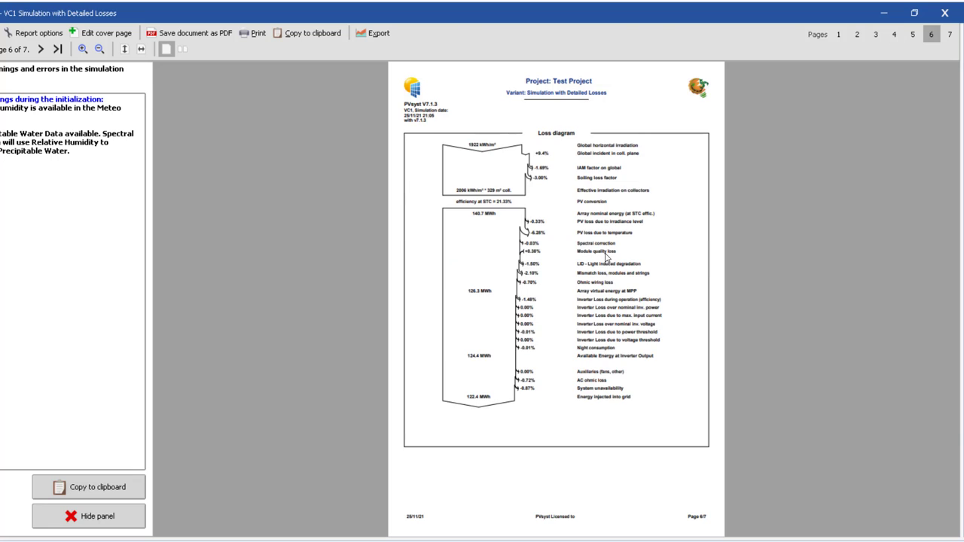
Examine the soiling, spectral, LID, wiring, inverter and unavailability losses in the loss diagram of variant VC1
{"action": "scroll", "coordinate": [644, 224], "scroll_direction": "up", "scroll_amount": 2}
{"action": "scroll", "coordinate": [643, 223], "scroll_direction": "up", "scroll_amount": 1}
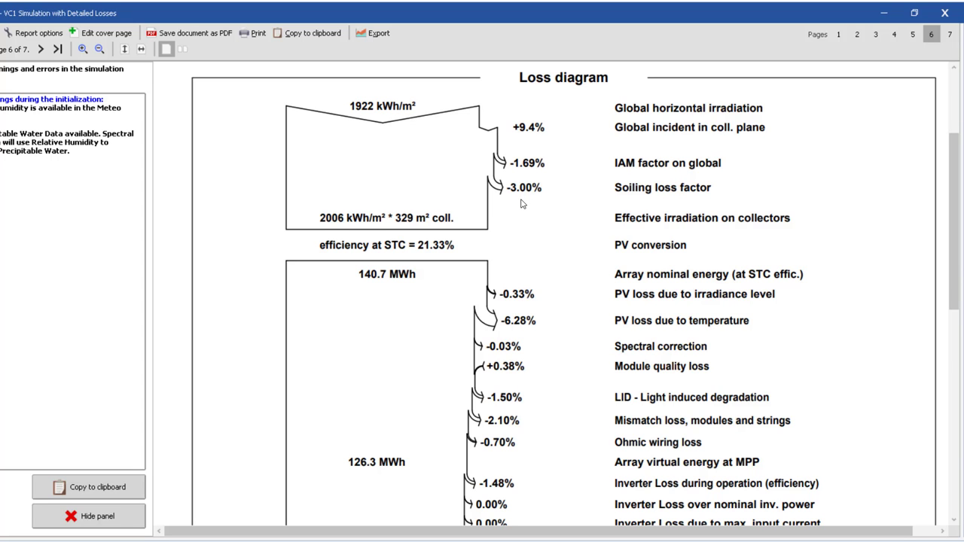
{"action": "scroll", "coordinate": [515, 209], "scroll_direction": "down", "scroll_amount": 4}
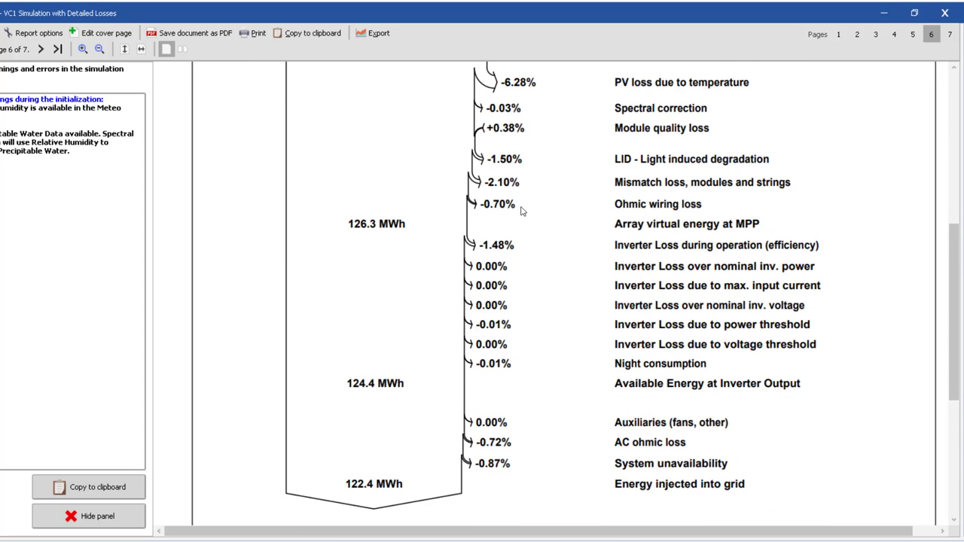
{"action": "scroll", "coordinate": [694, 270], "scroll_direction": "up", "scroll_amount": 2}
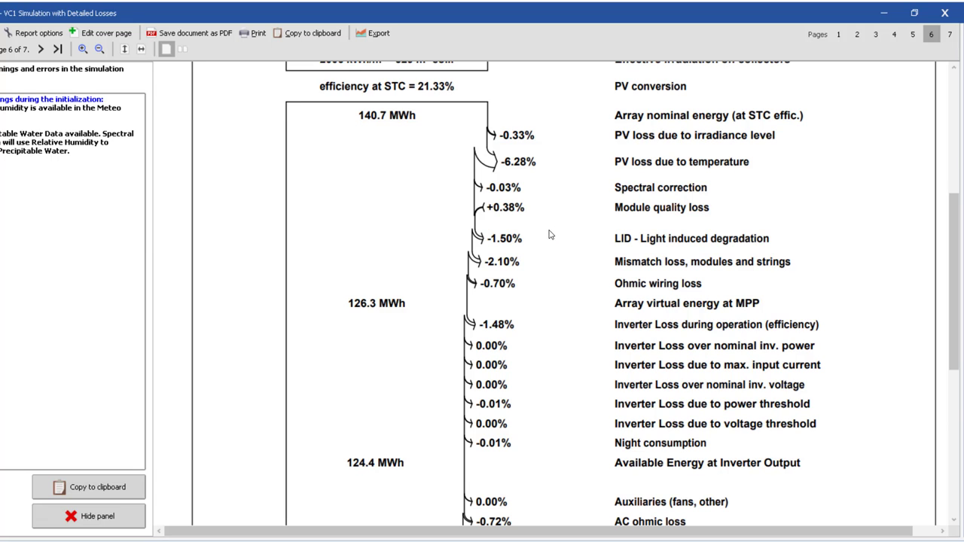
{"action": "scroll", "coordinate": [546, 192], "scroll_direction": "down", "scroll_amount": 3}
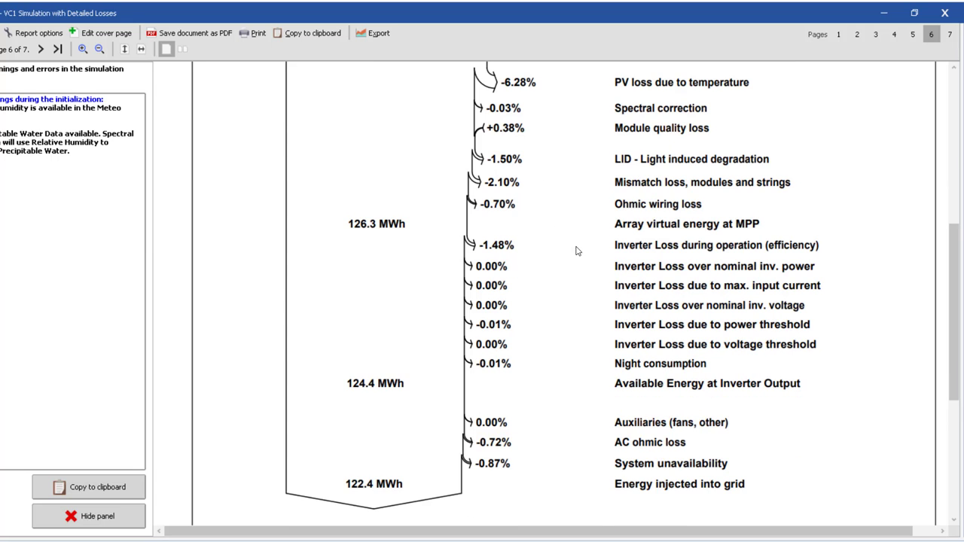
{"action": "scroll", "coordinate": [555, 256], "scroll_direction": "down", "scroll_amount": 3}
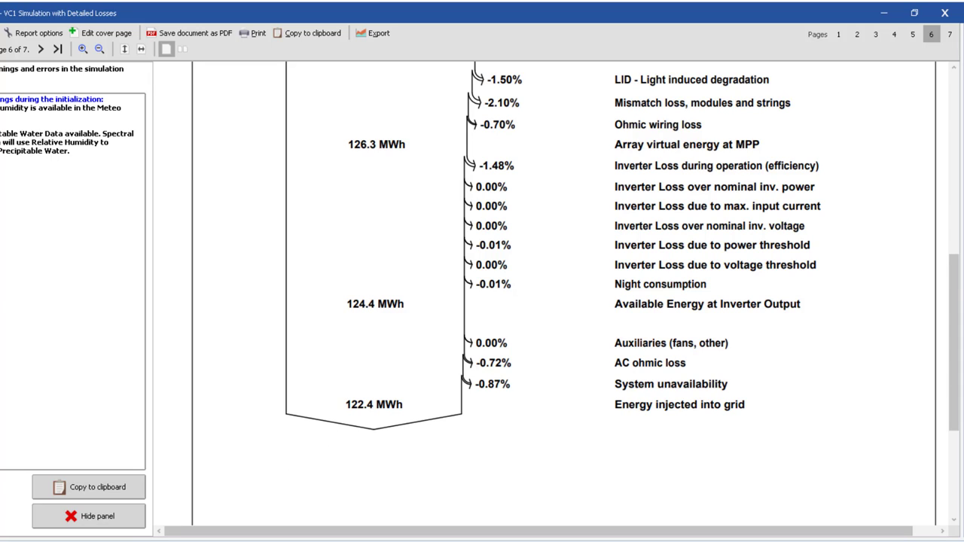
Switch to Calculator and divide the VC1 grid energy of 122.4 by the VC0 grid energy of 125.5, repeating the calculation once
{"action": "left_click", "coordinate": [81, 541]}
{"action": "type", "text": "1"}
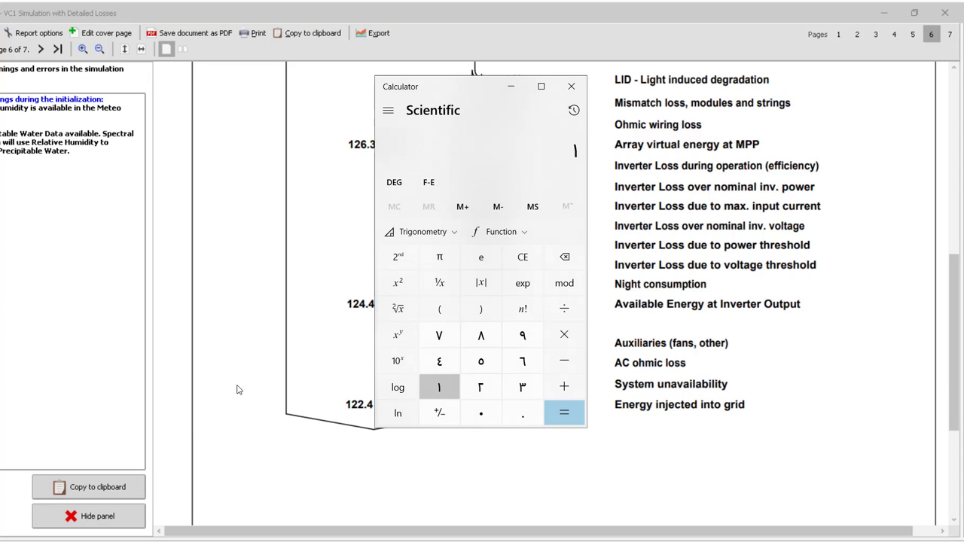
{"action": "type", "text": "23.4/12"}
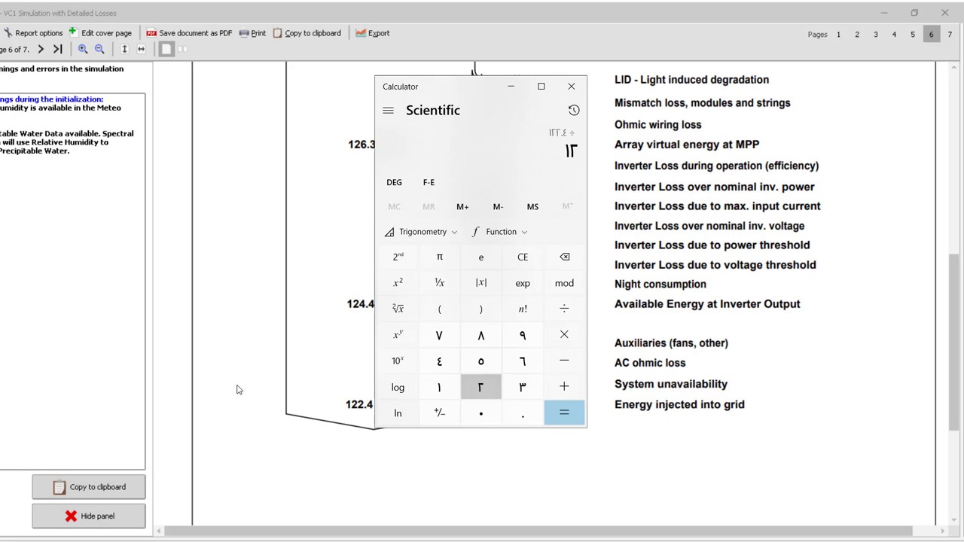
{"action": "type", "text": "5.5"}
{"action": "key", "text": "Return"}
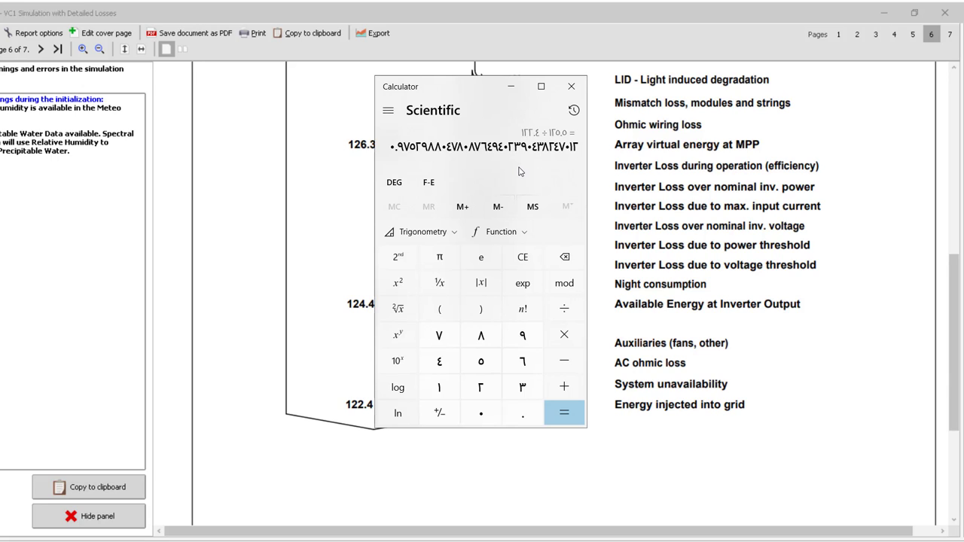
{"action": "type", "text": "123.4/12"}
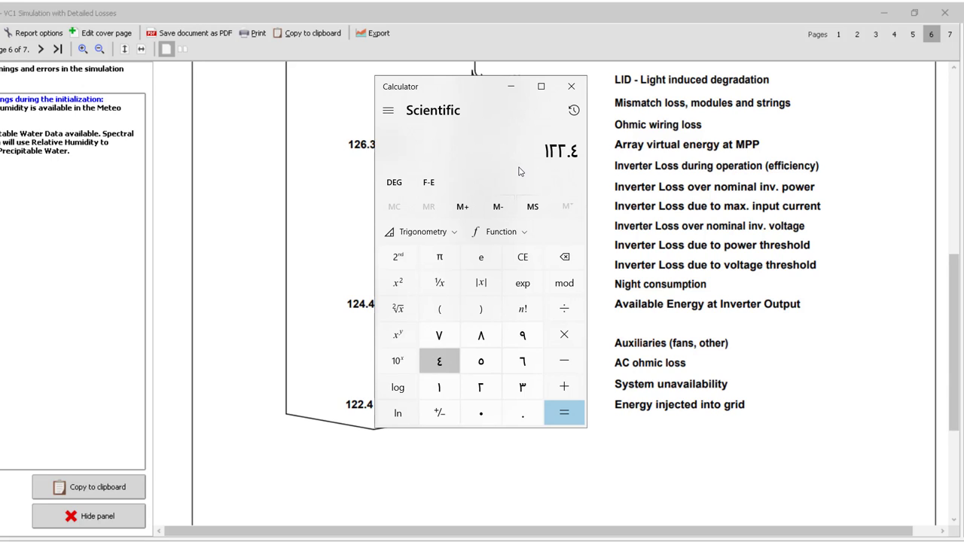
{"action": "type", "text": "5.5"}
{"action": "key", "text": "Return"}
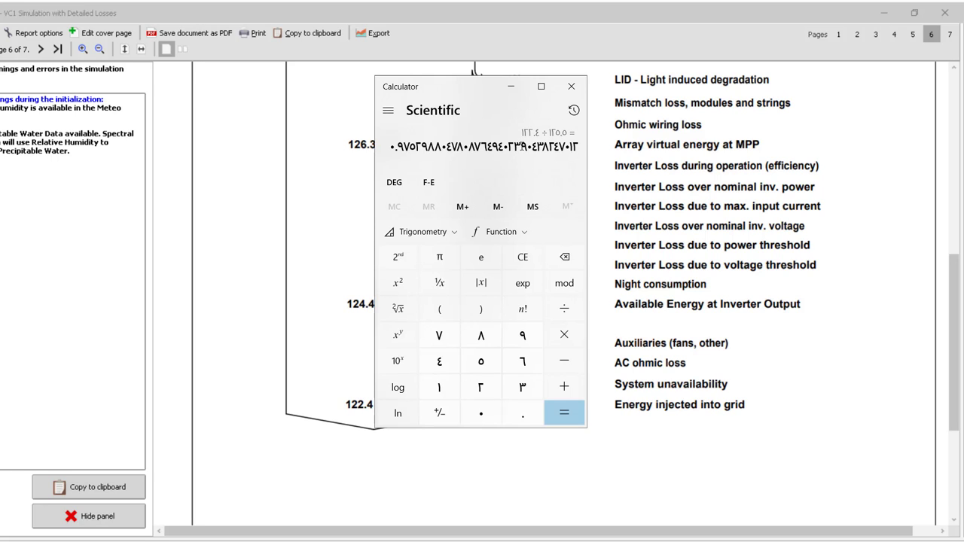
Calculate the inverse energy ratio by dividing 125.5 by 122.4
{"action": "type", "text": "125.5/12"}
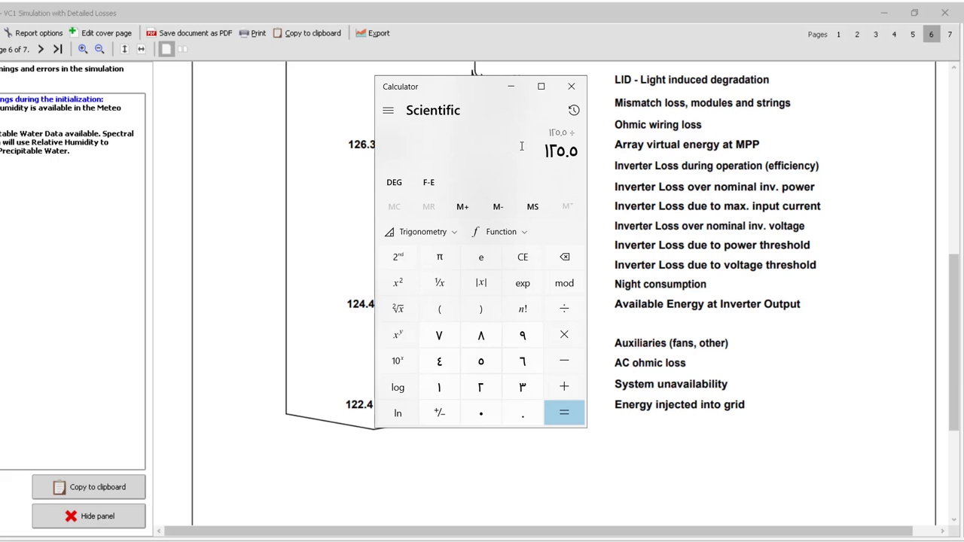
{"action": "type", "text": "2.4"}
{"action": "key", "text": "Return"}
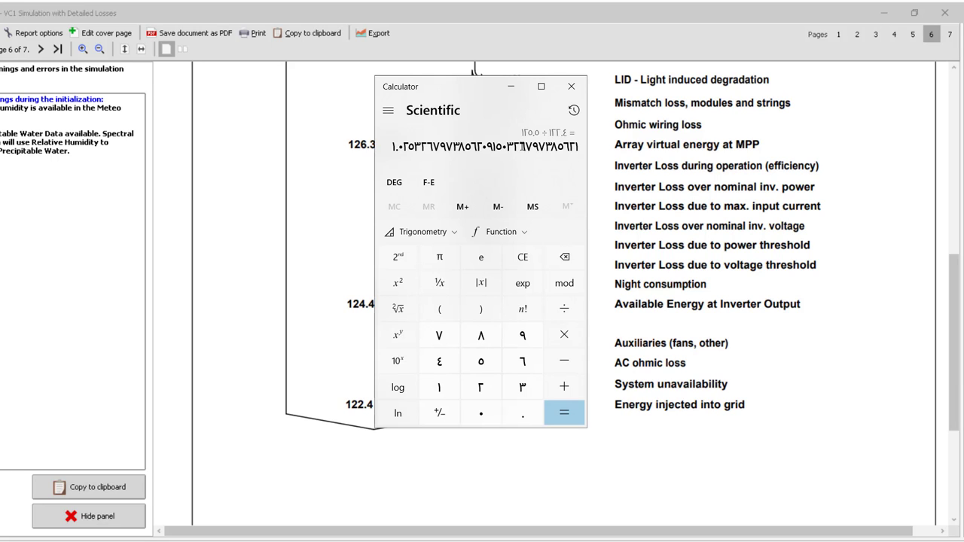
Close Calculator and review the whole VC1 loss diagram again, down to the energy injected into grid
{"action": "left_click", "coordinate": [580, 89]}
{"action": "scroll", "coordinate": [576, 295], "scroll_direction": "up", "scroll_amount": 5}
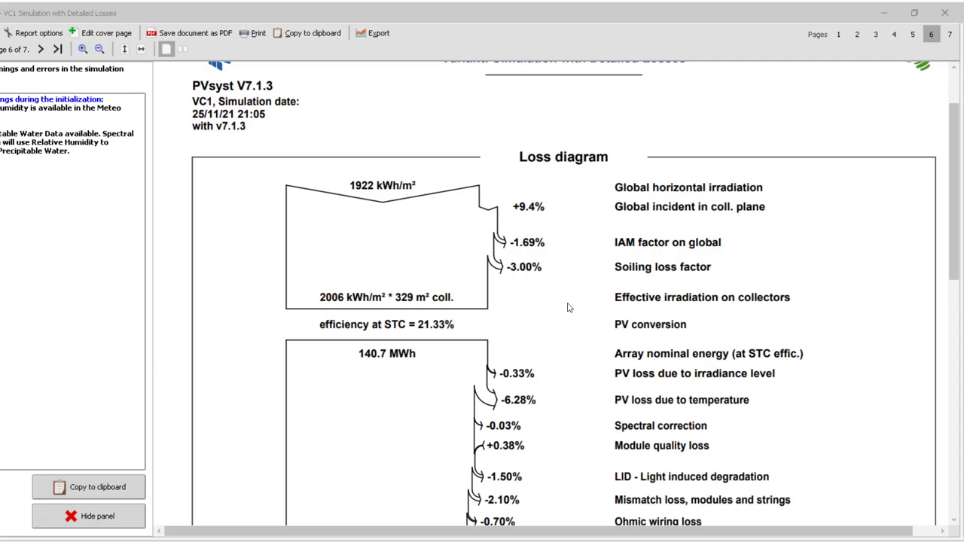
{"action": "scroll", "coordinate": [567, 309], "scroll_direction": "down", "scroll_amount": 10}
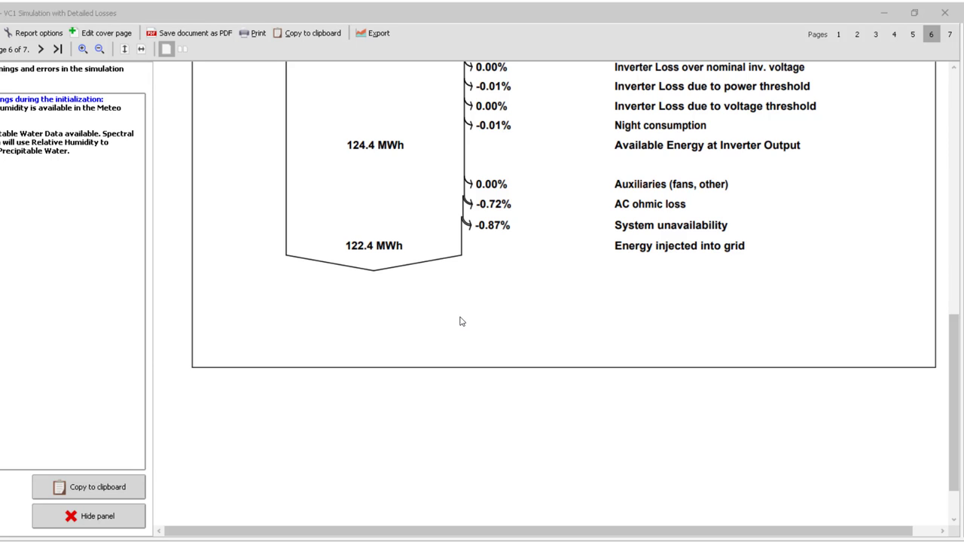
Close the VC1 report and the Cairo Headquarters project window
{"action": "left_click", "coordinate": [942, 13]}
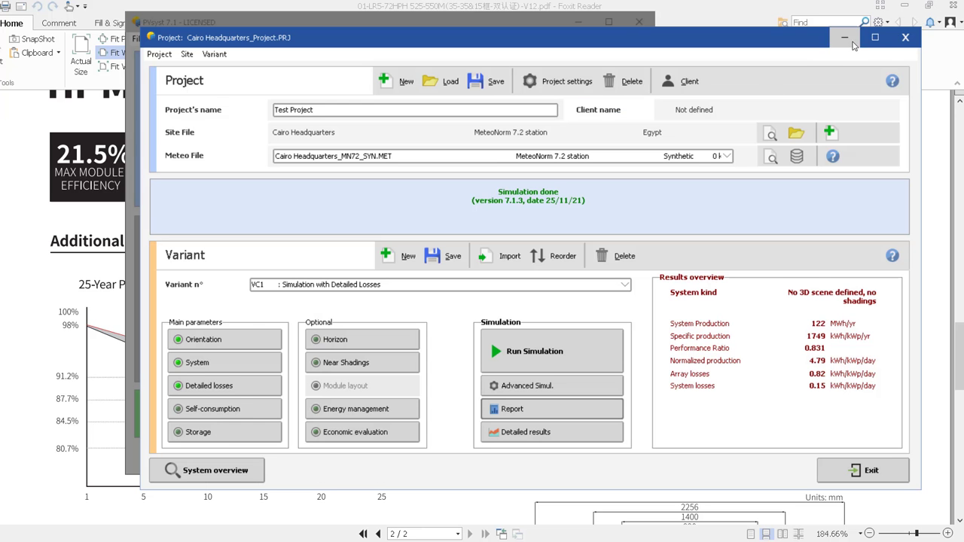
{"action": "left_click", "coordinate": [904, 37]}
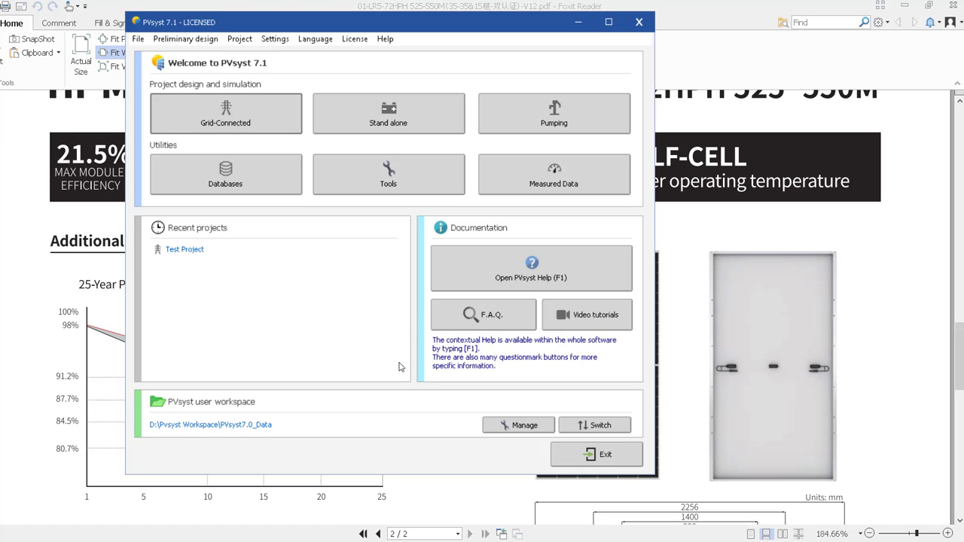
{"action": "left_click", "coordinate": [556, 541]}
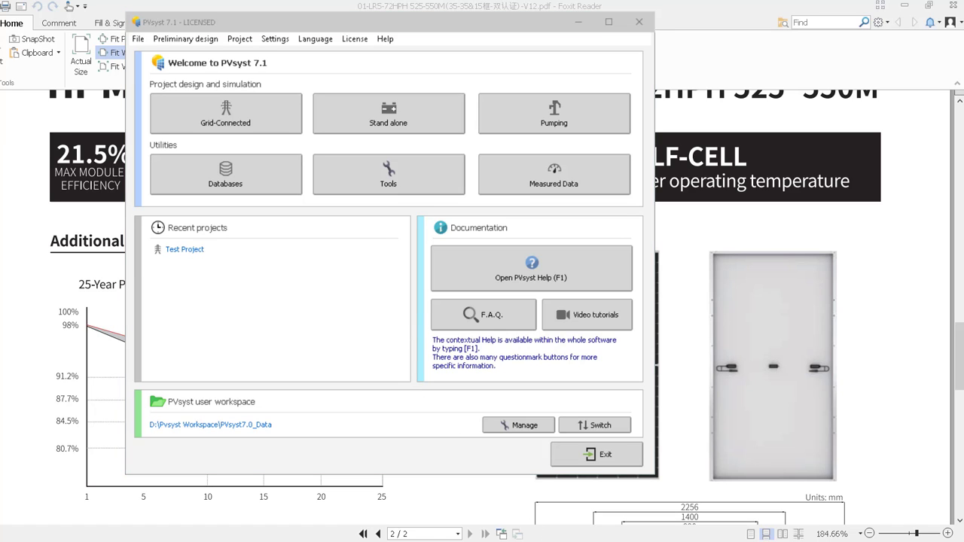